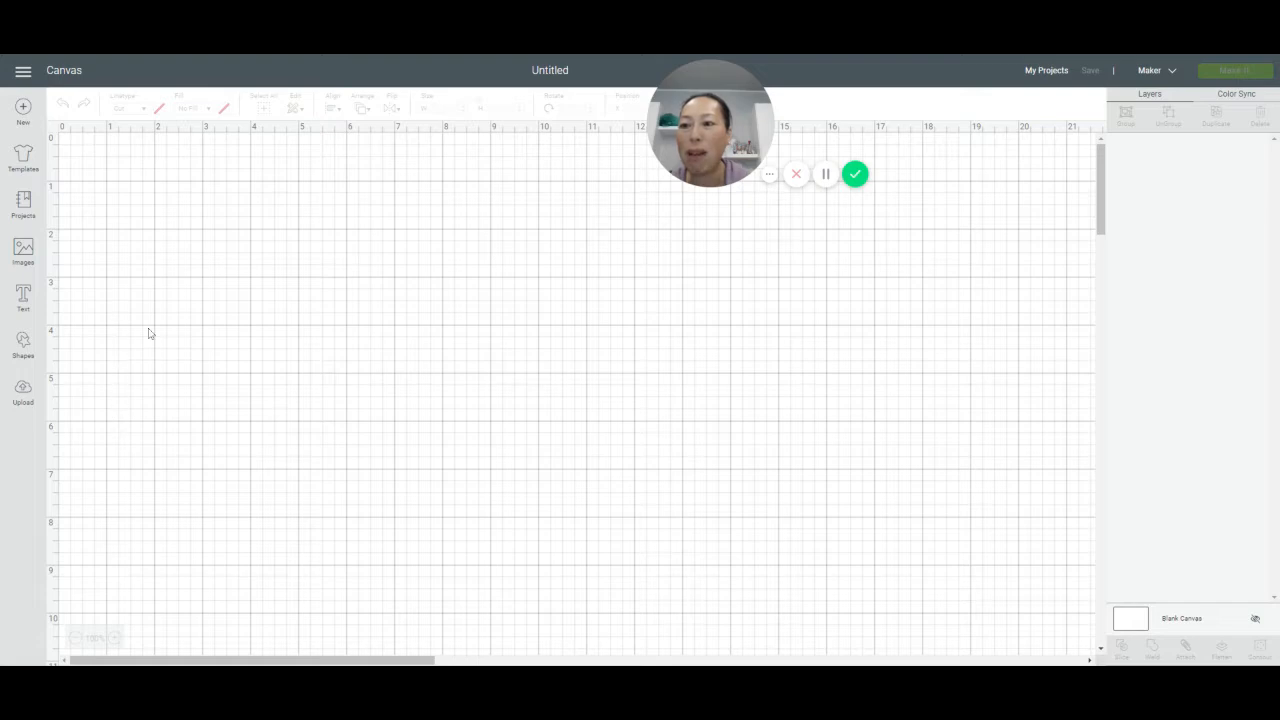
Open the image library and search for "moose"
click(23, 250)
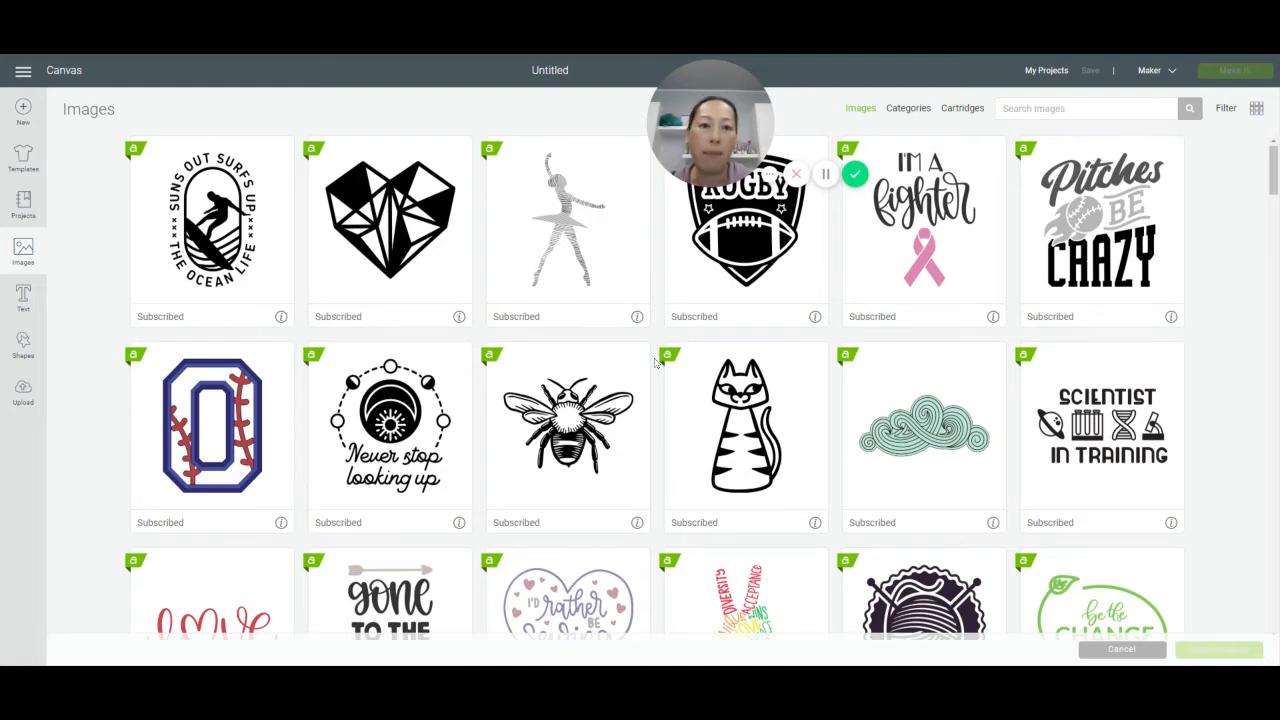
click(1120, 108)
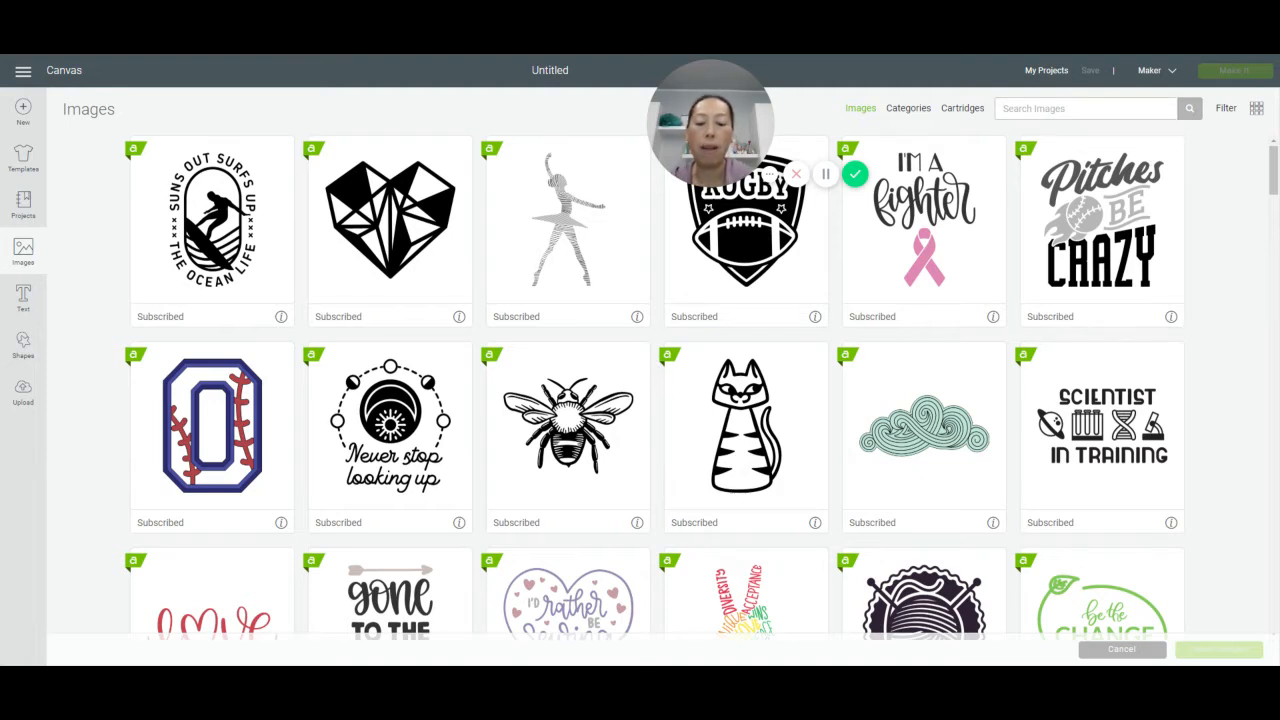
text(moose)
key(Return)
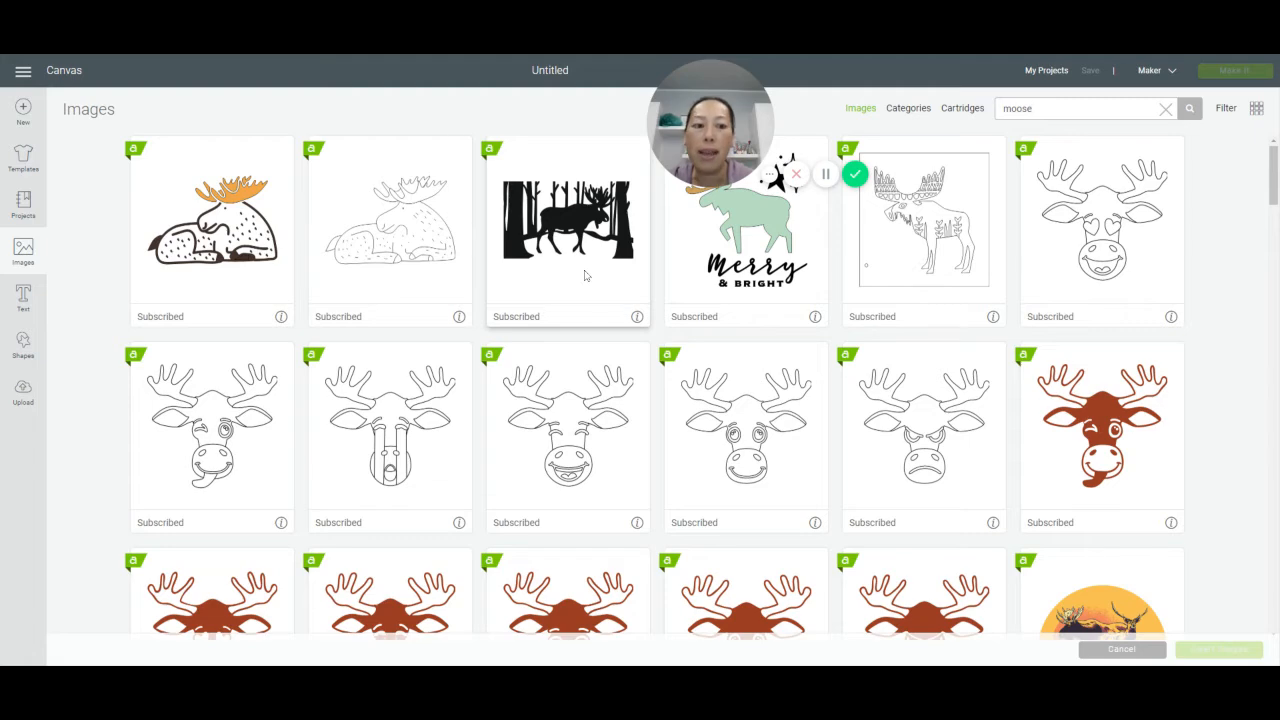
Insert the solid black front-facing moose head silhouette with antlers from the search results onto the canvas
scroll(585, 275, down, 3)
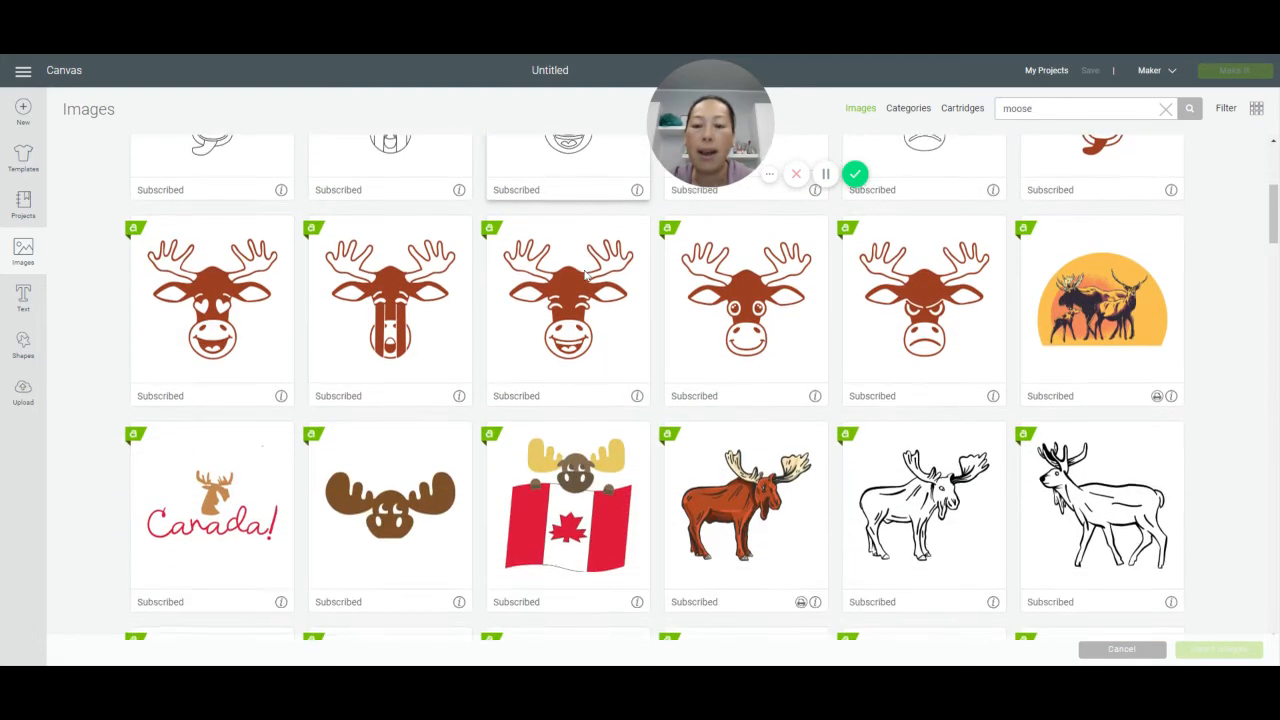
scroll(585, 275, down, 2)
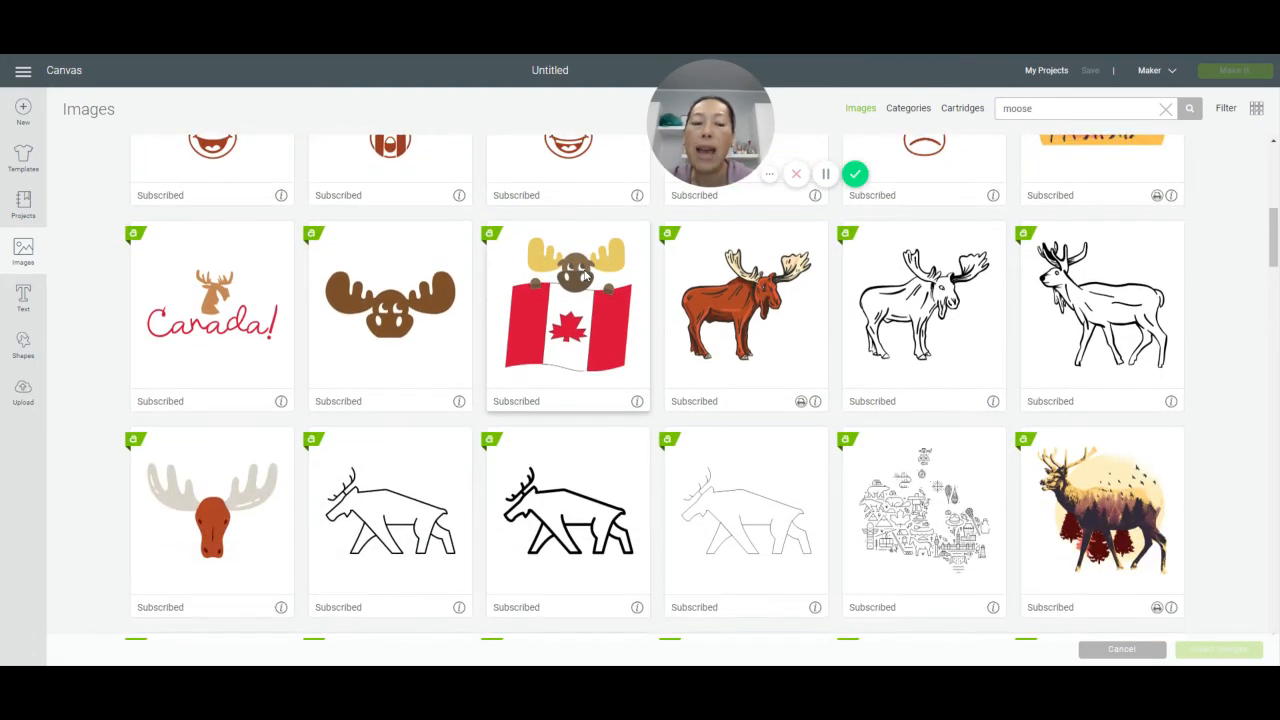
scroll(585, 275, down, 2)
scroll(586, 276, down, 2)
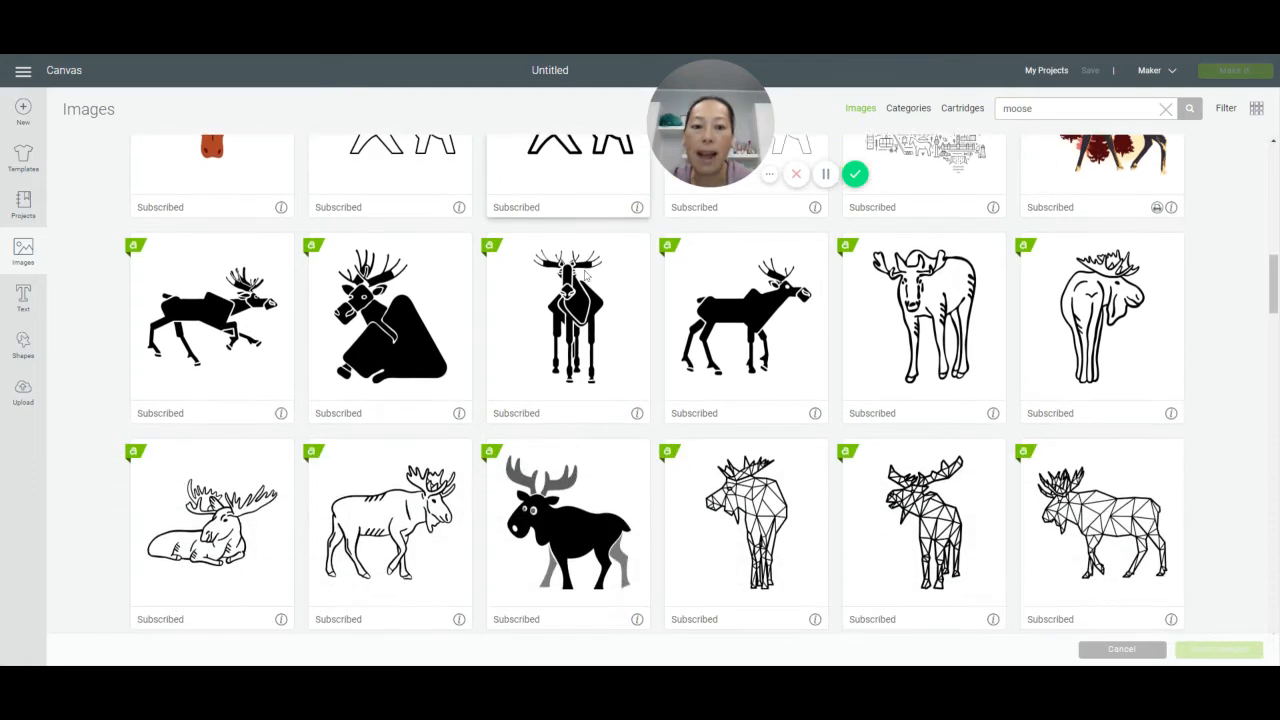
scroll(585, 275, down, 6)
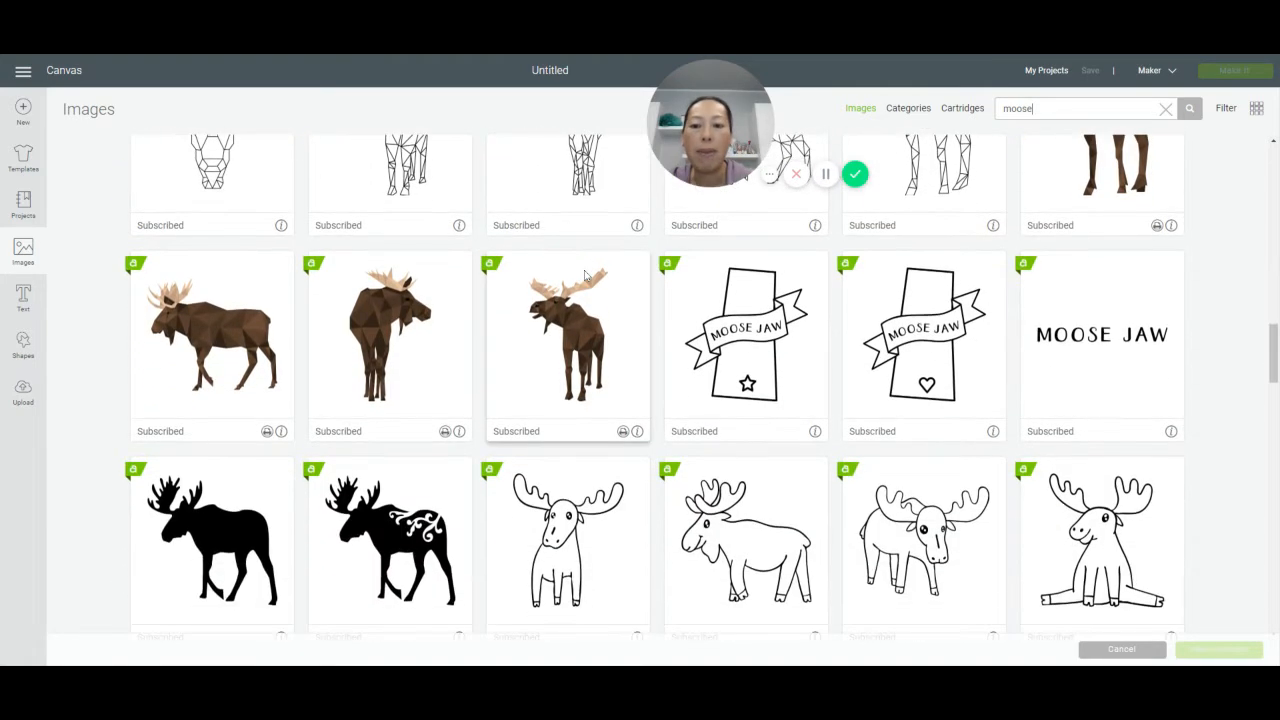
scroll(585, 275, down, 3)
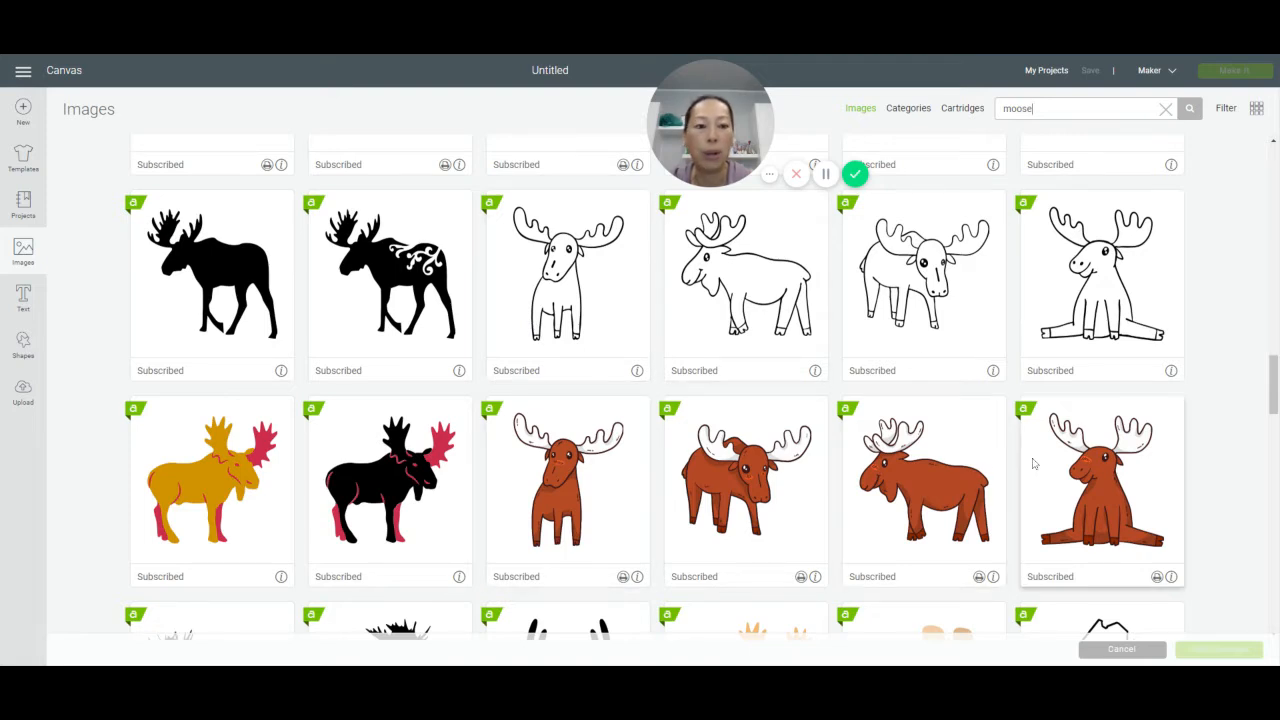
scroll(1034, 463, down, 3)
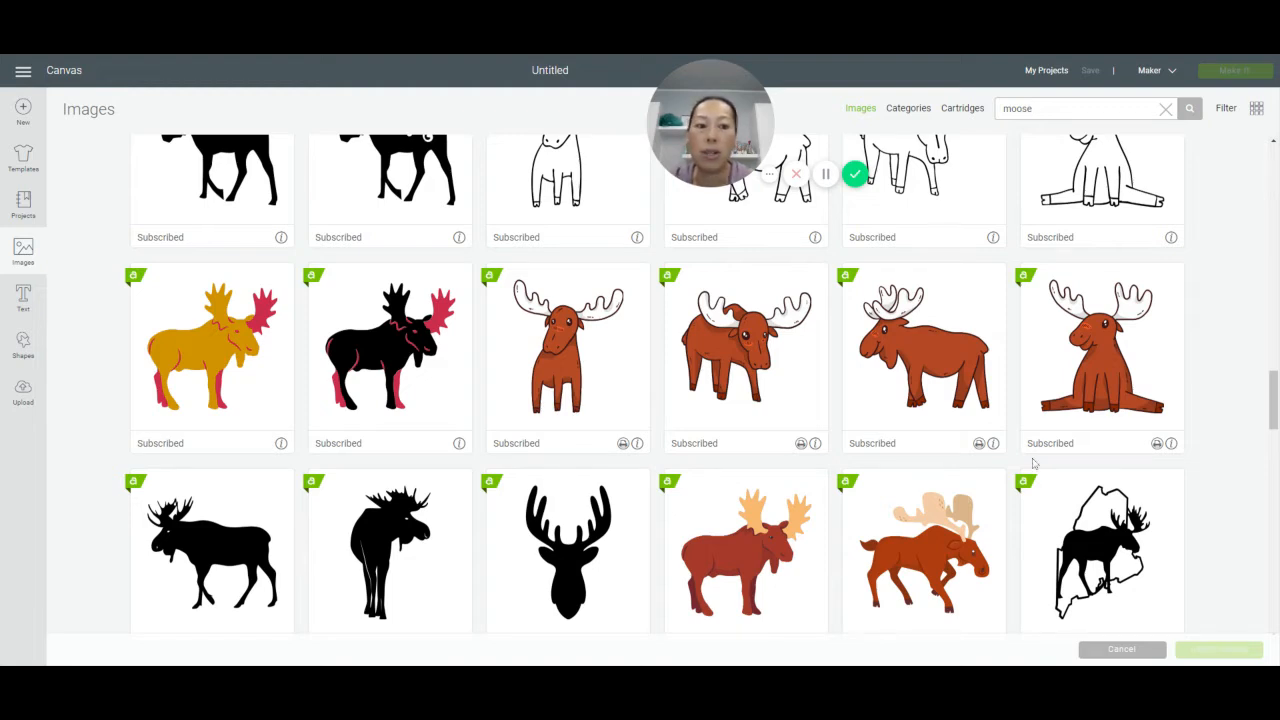
scroll(1034, 460, down, 3)
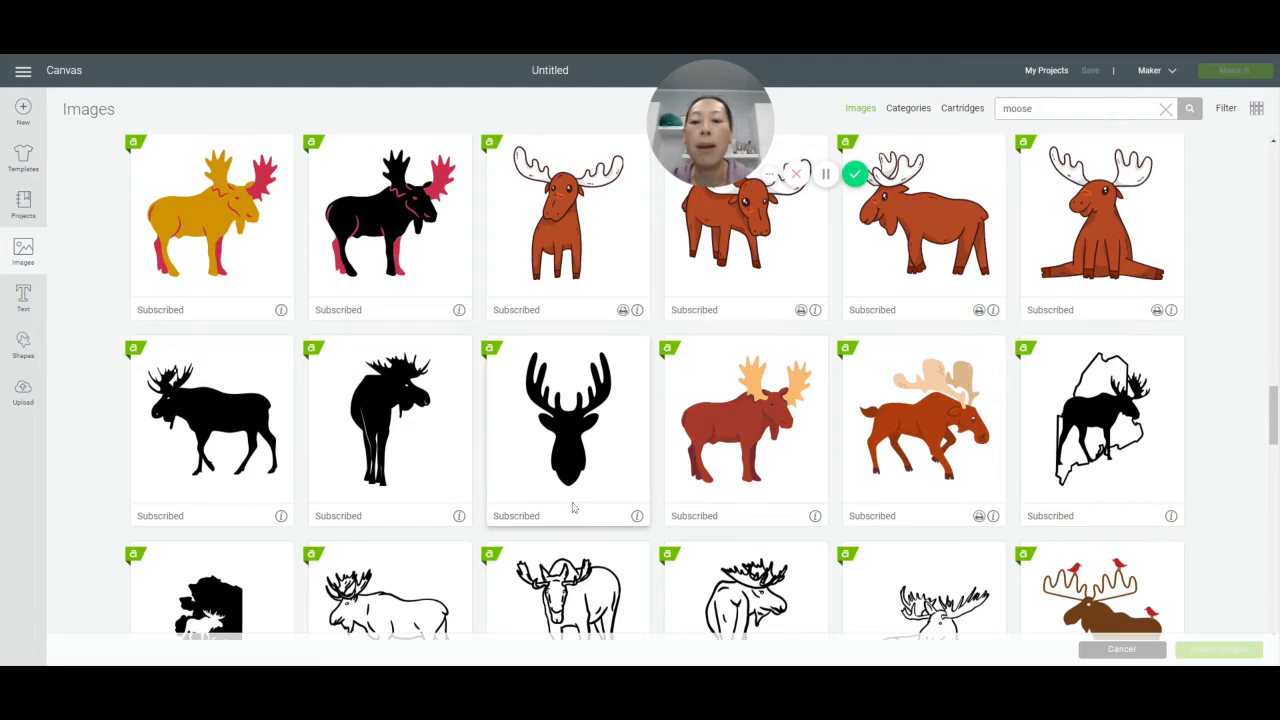
click(600, 442)
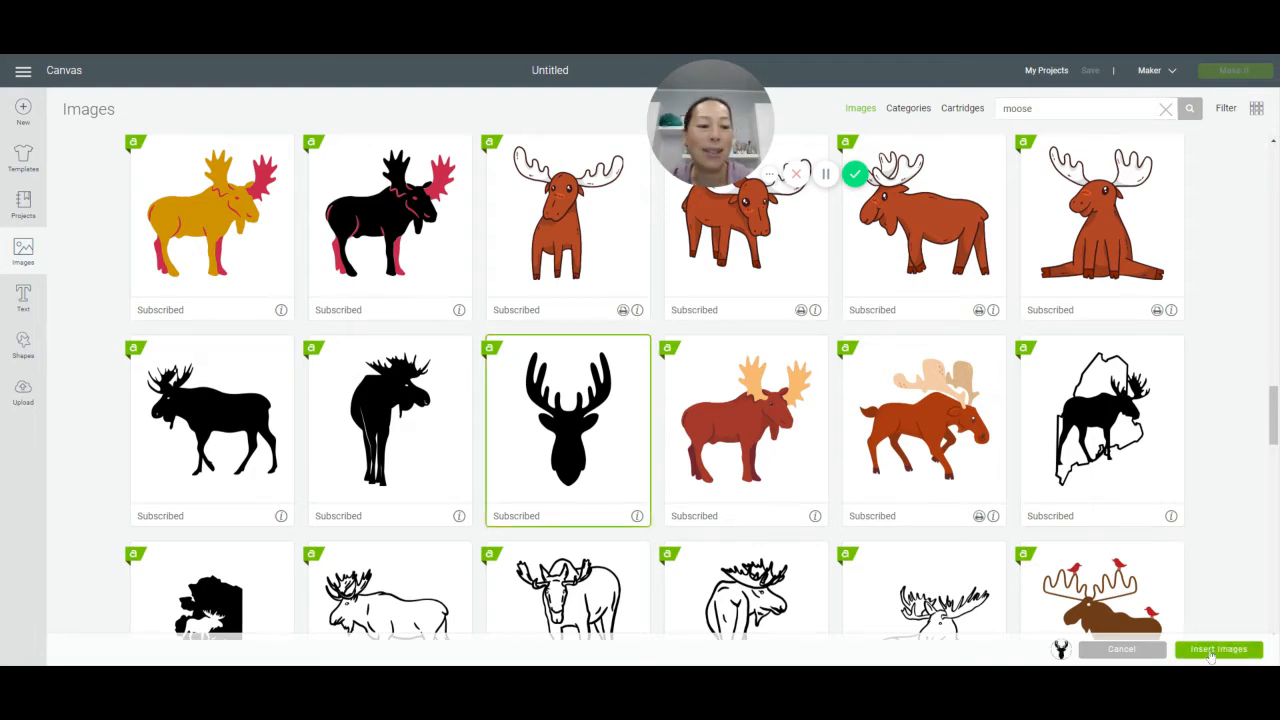
click(1220, 652)
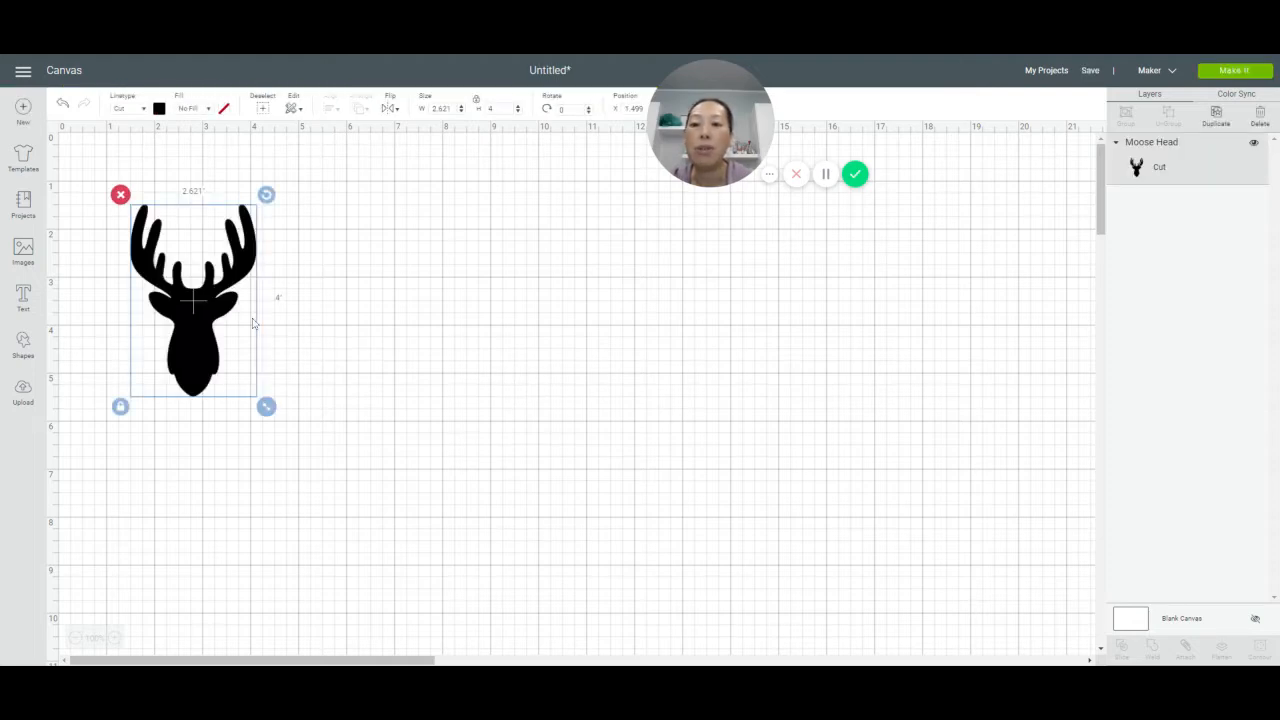
Enlarge the moose head to about 4.68 by 7.14 inches and place it at about X 6.37 on the canvas
drag(206, 304, 488, 328)
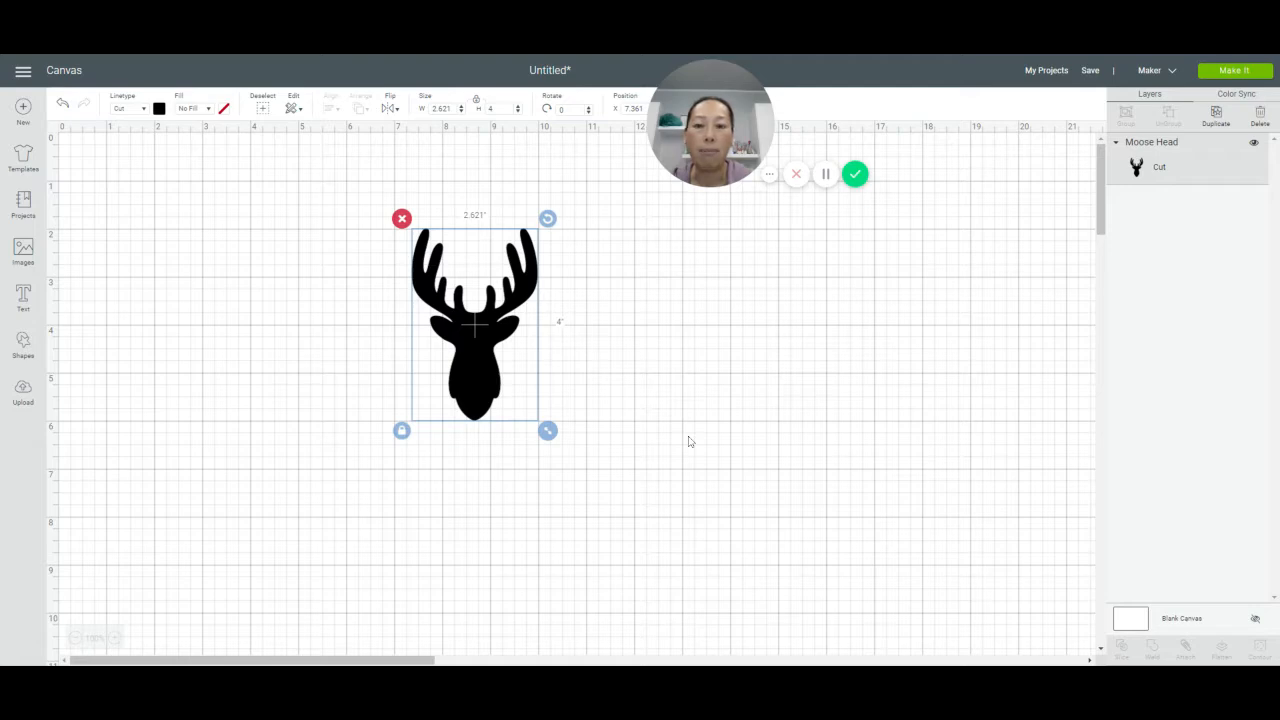
drag(547, 430, 793, 581)
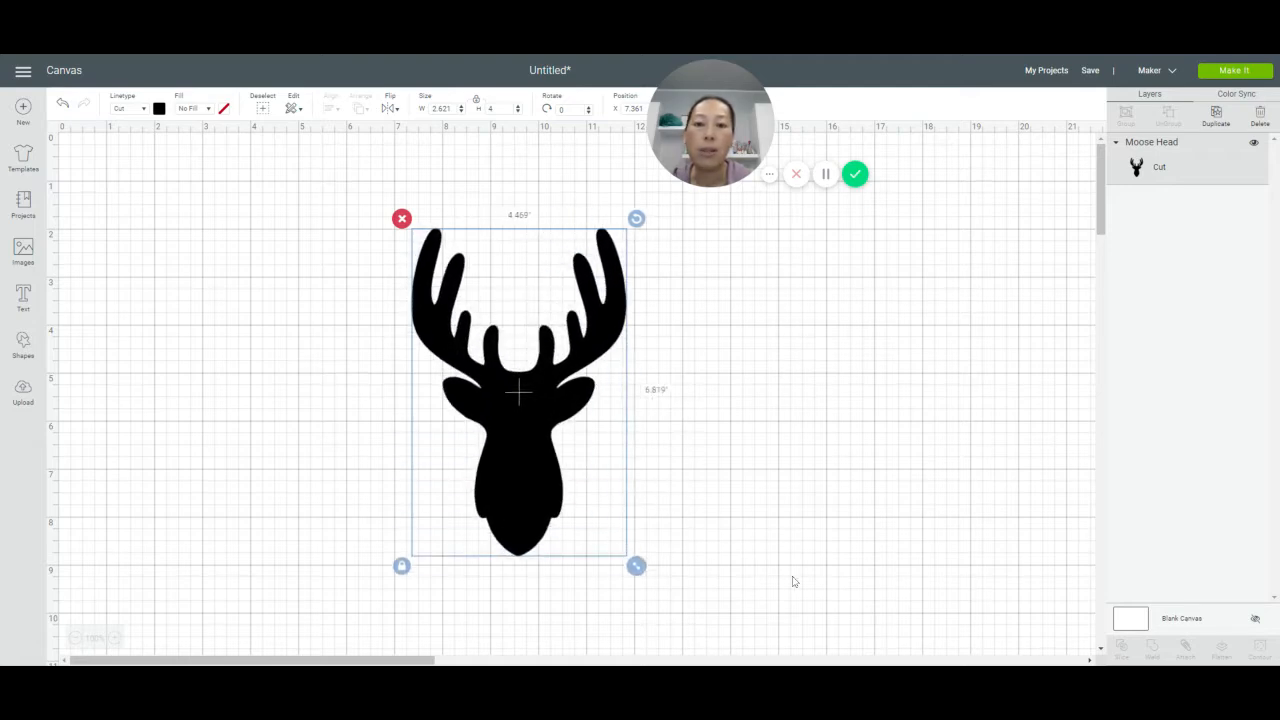
drag(522, 490, 474, 455)
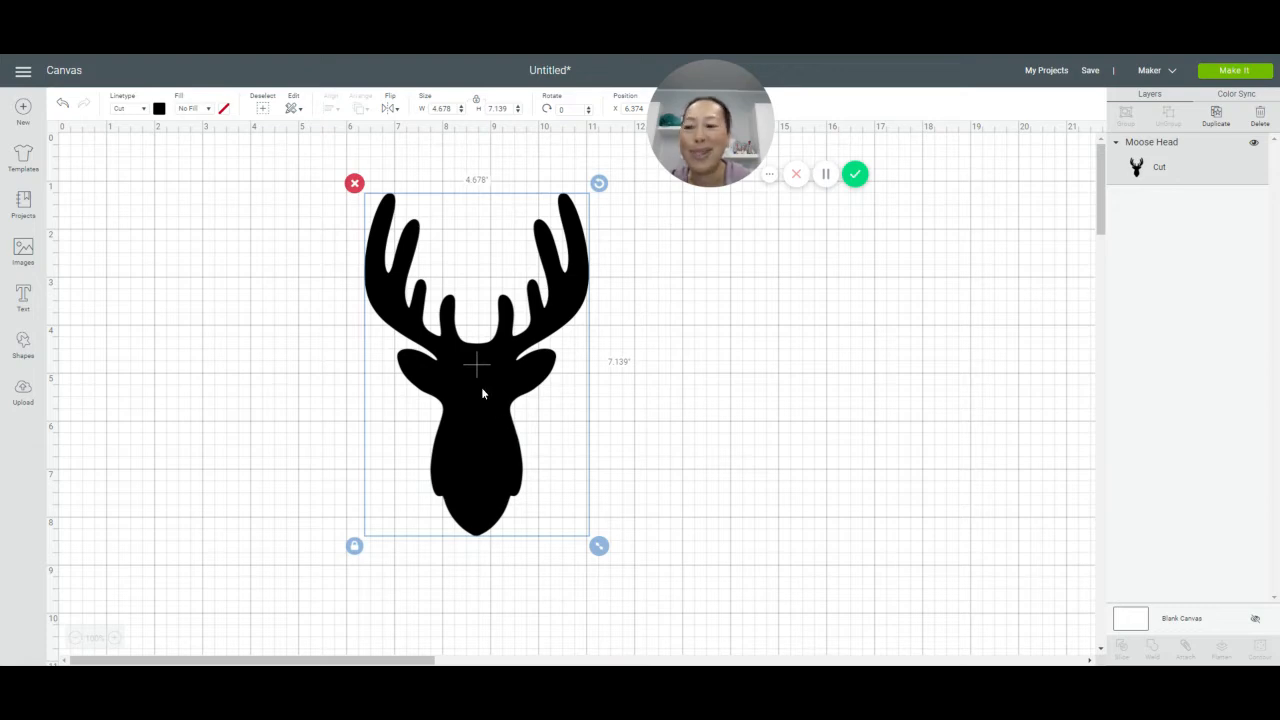
Add a text object reading "Don't mess with the Moose", with each word on its own line
click(22, 298)
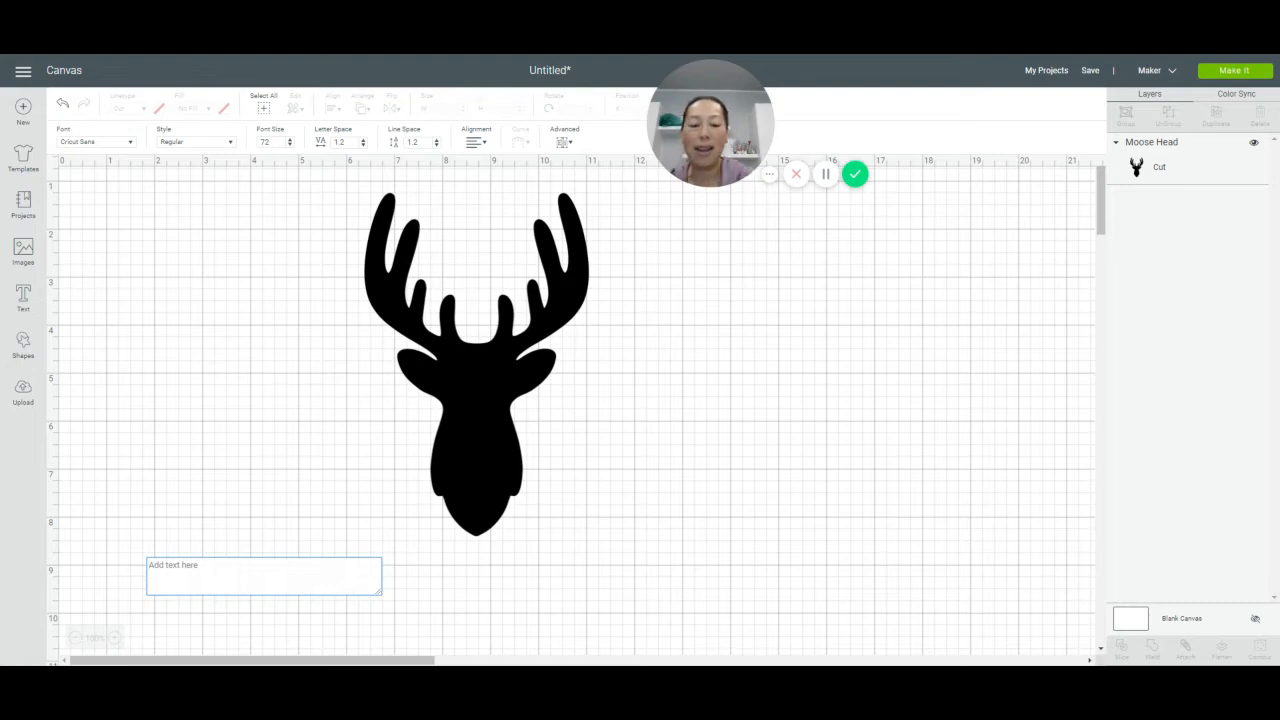
text(Don't )
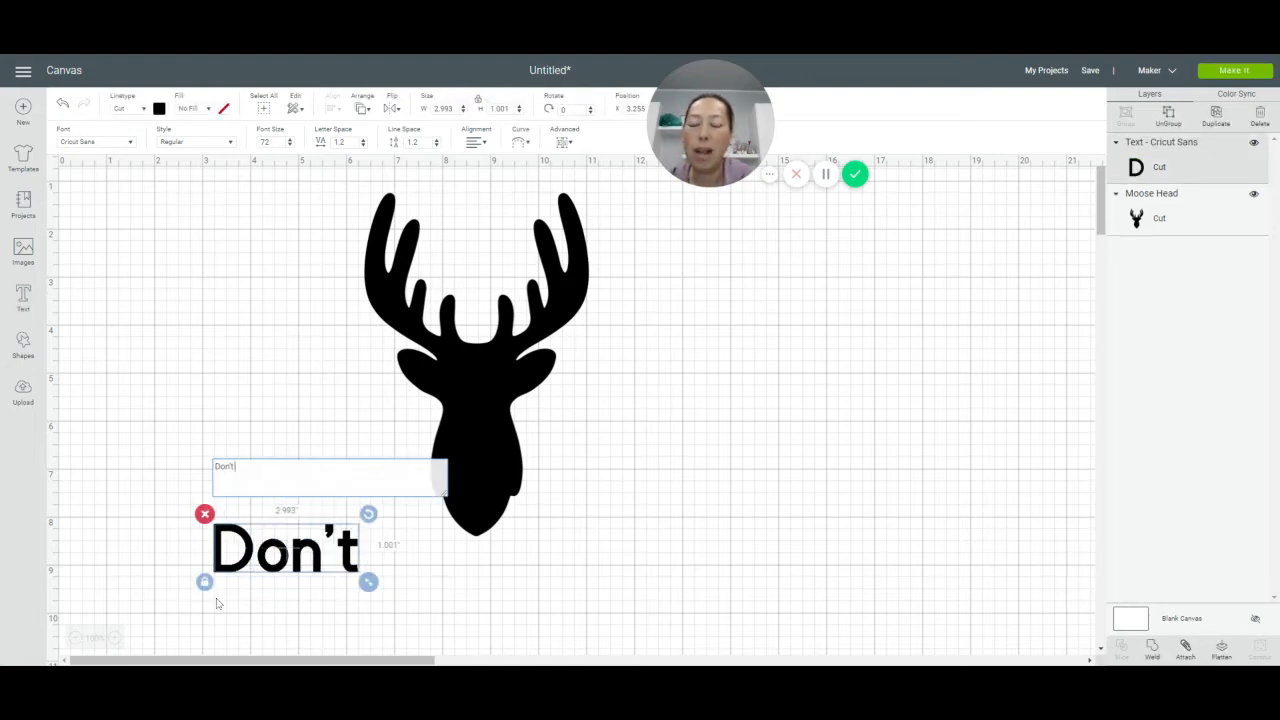
text(mess)
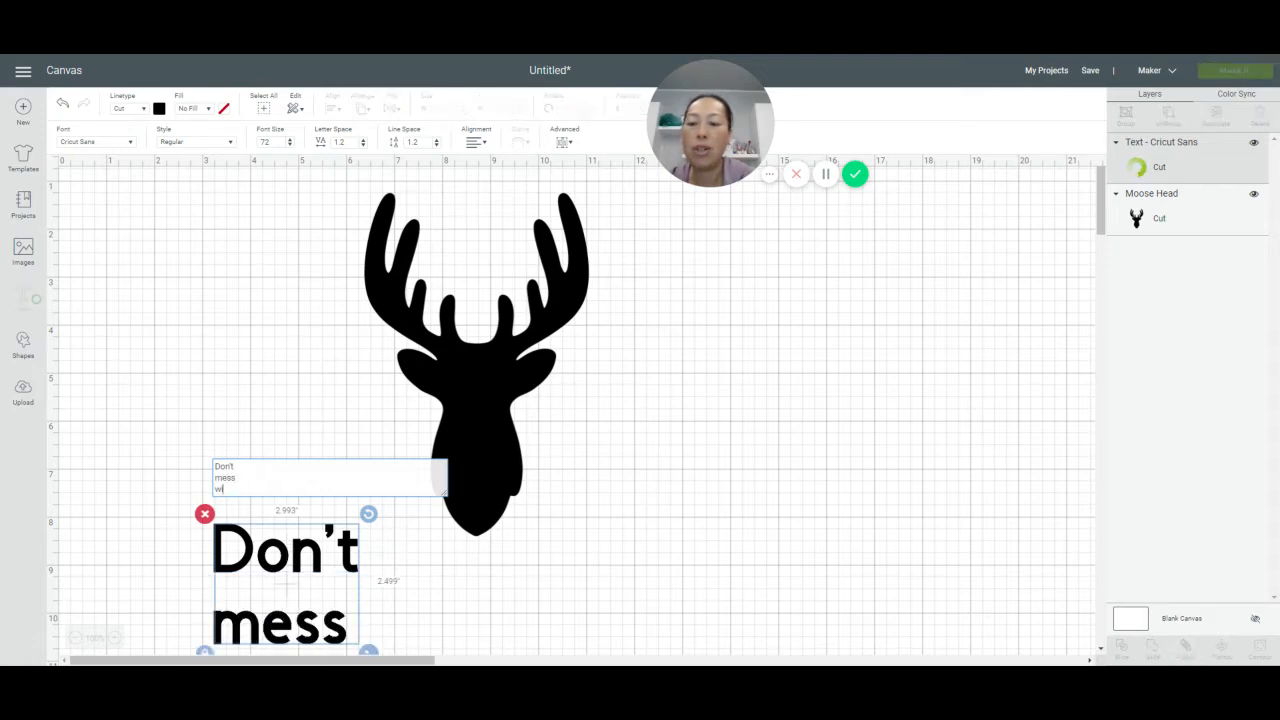
key(Return)
text(with)
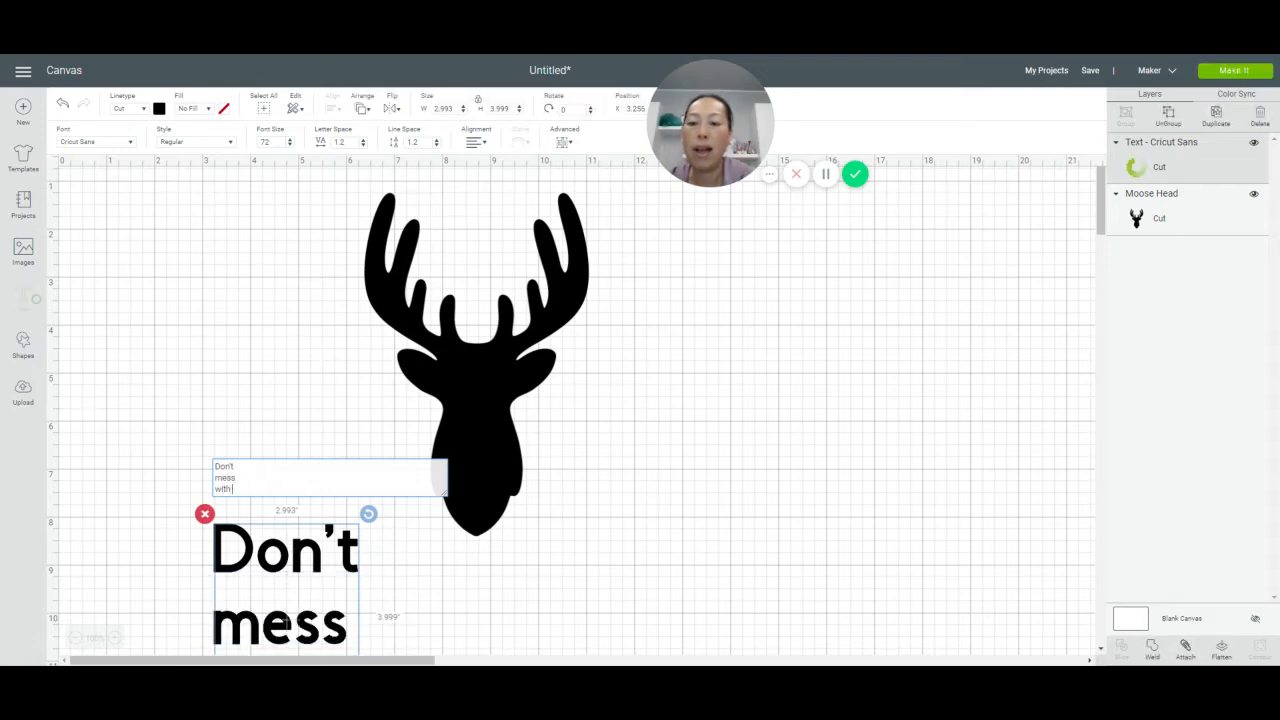
key(Return)
text(the)
key(Return)
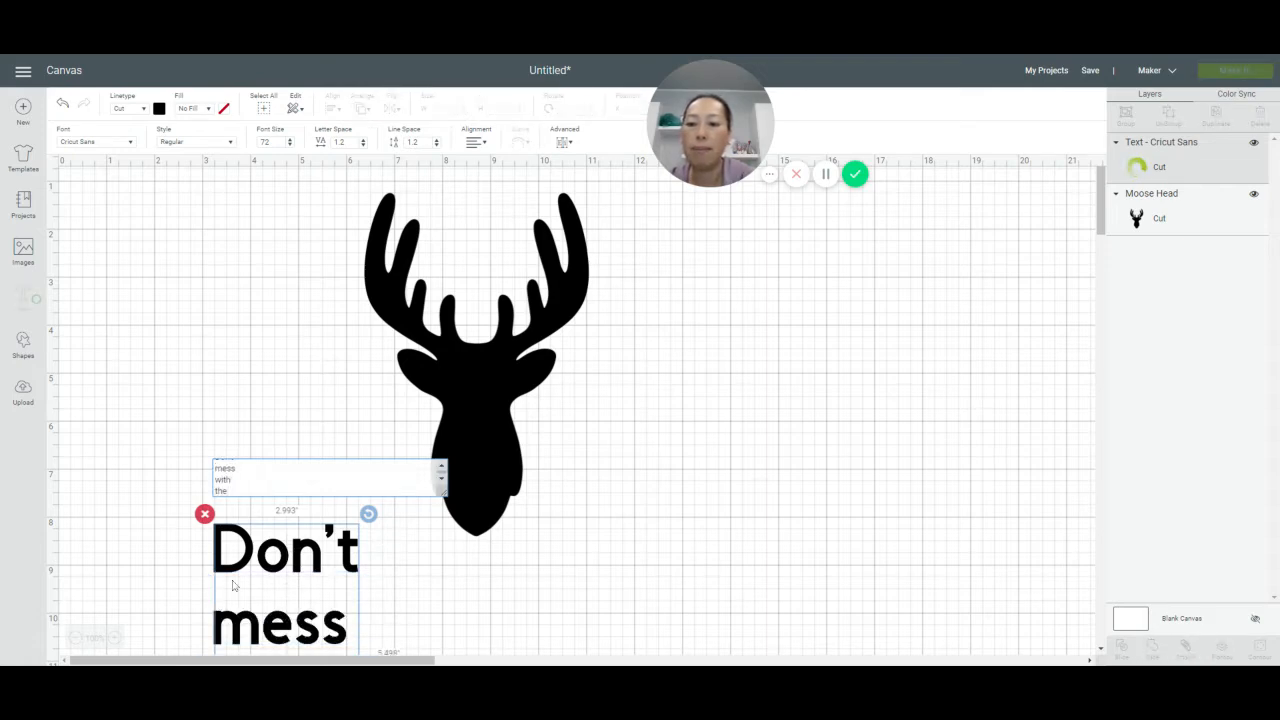
text(Moose)
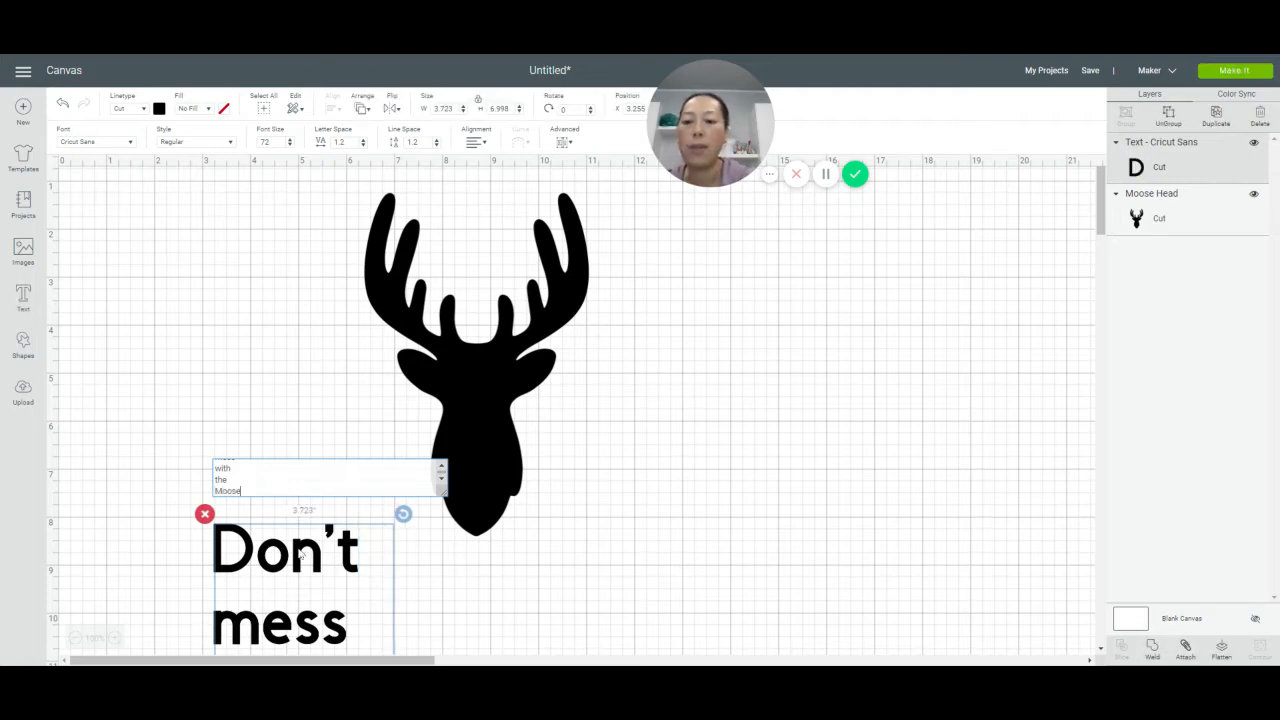
Shrink the text to about 1.82 by 3.43 inches and place it to the left of the moose's face
drag(298, 547, 237, 219)
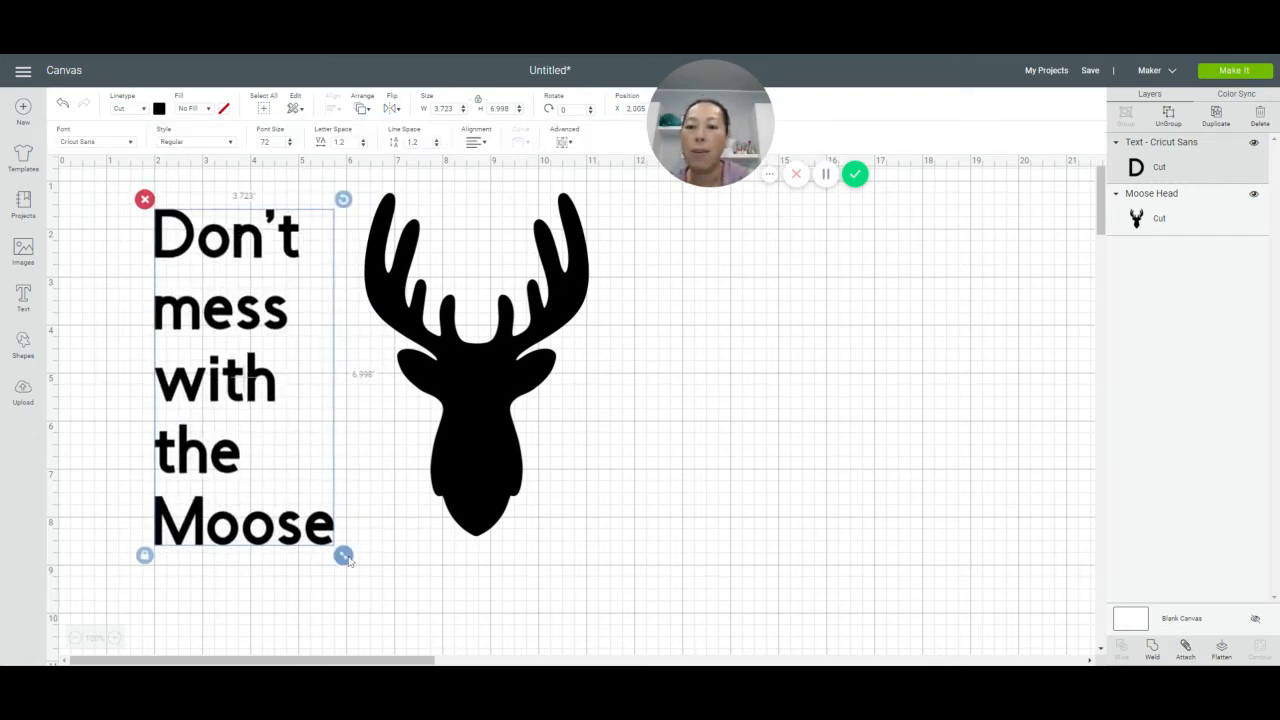
drag(343, 555, 284, 384)
drag(207, 272, 315, 449)
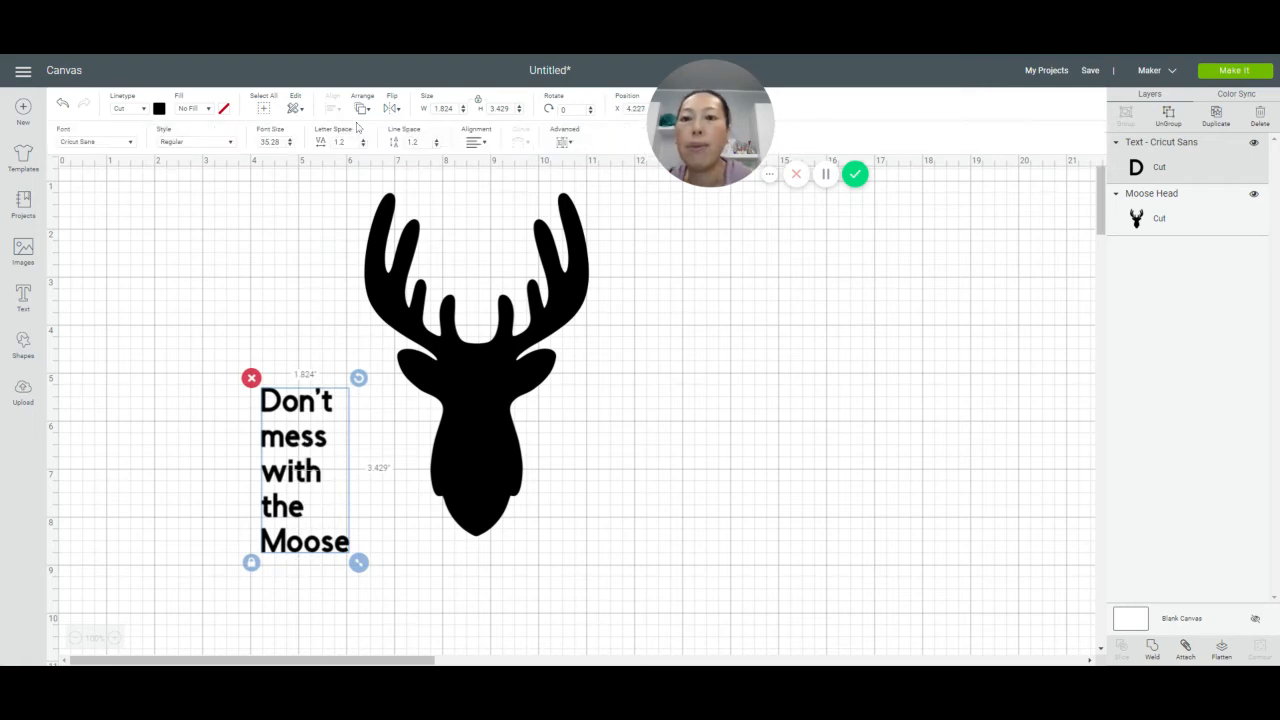
click(362, 110)
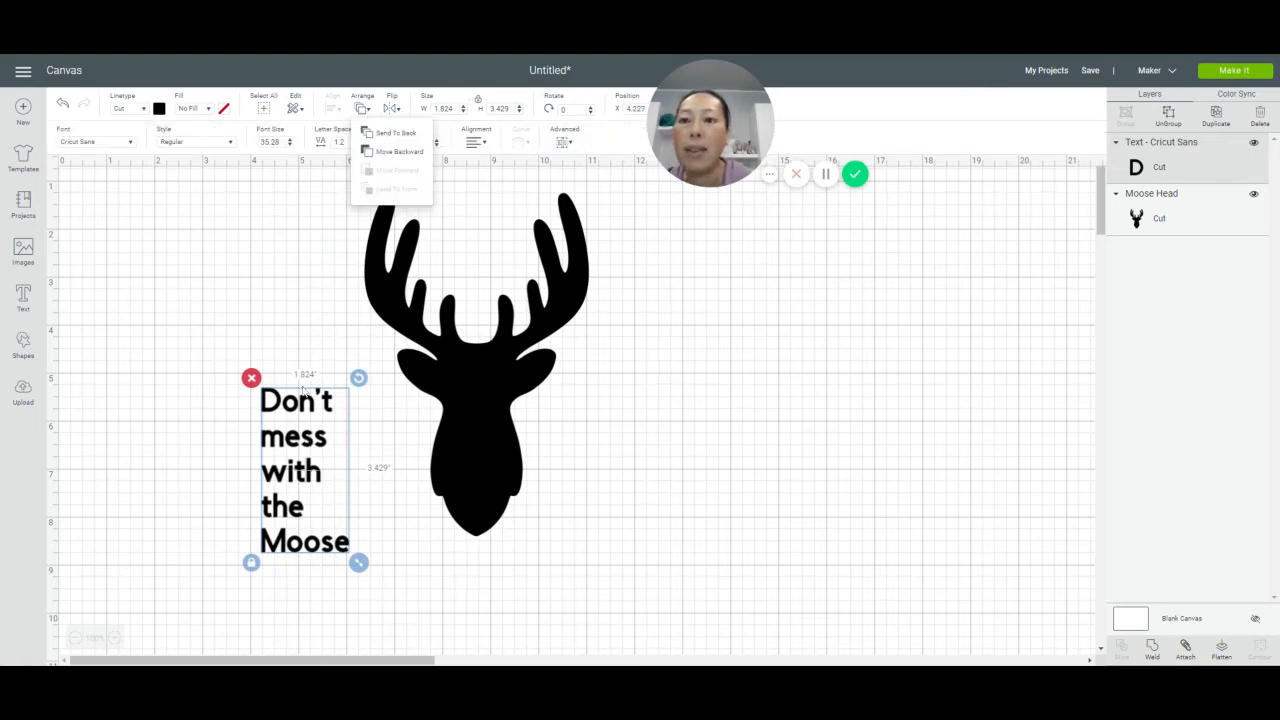
click(334, 356)
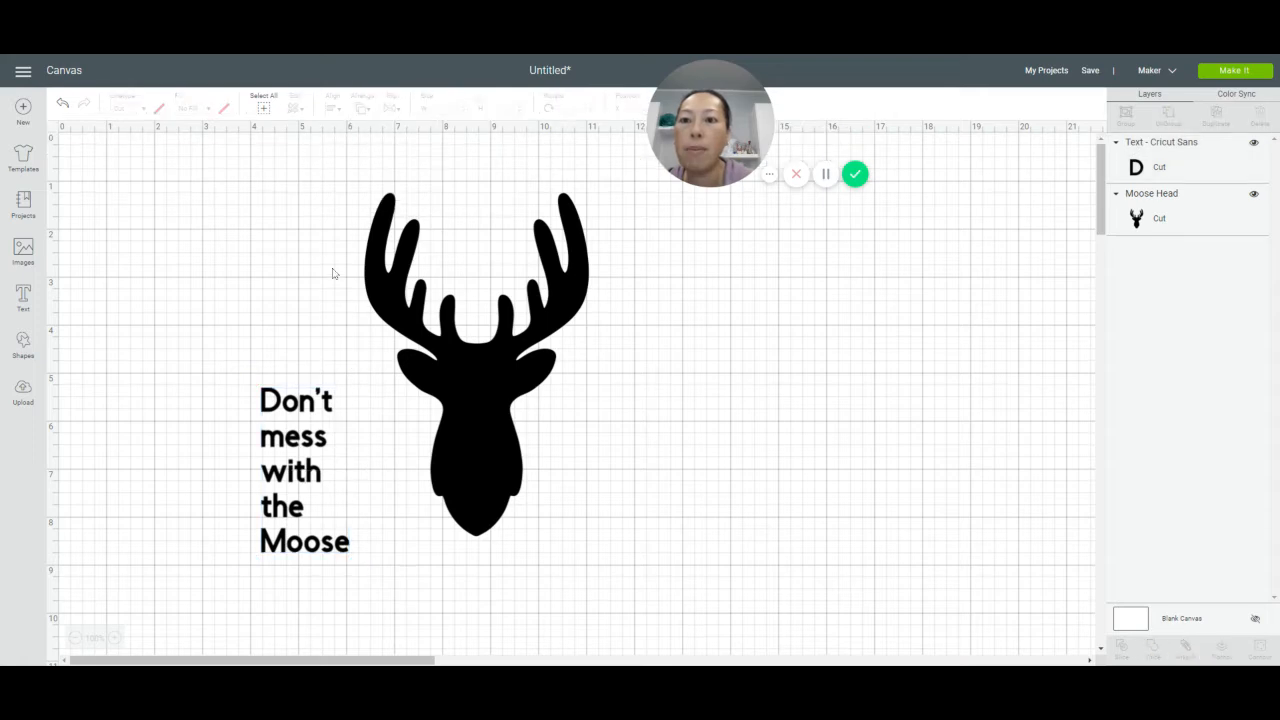
click(296, 410)
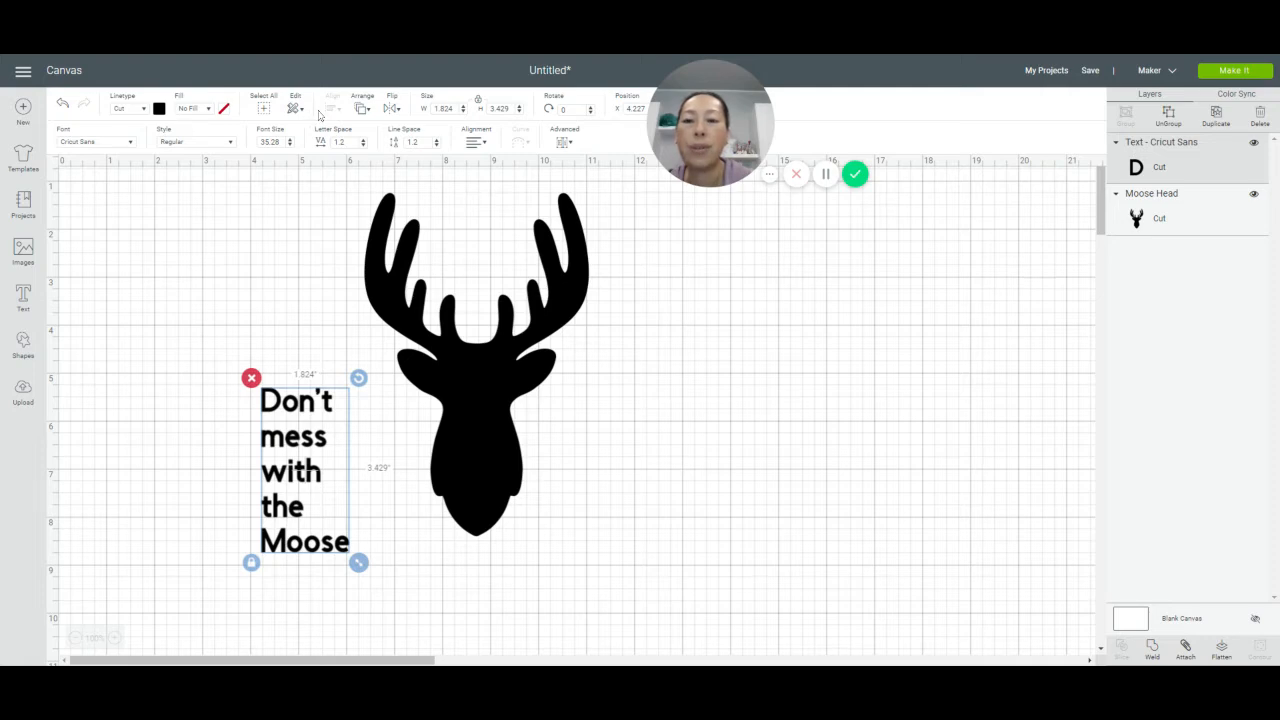
click(706, 500)
click(292, 444)
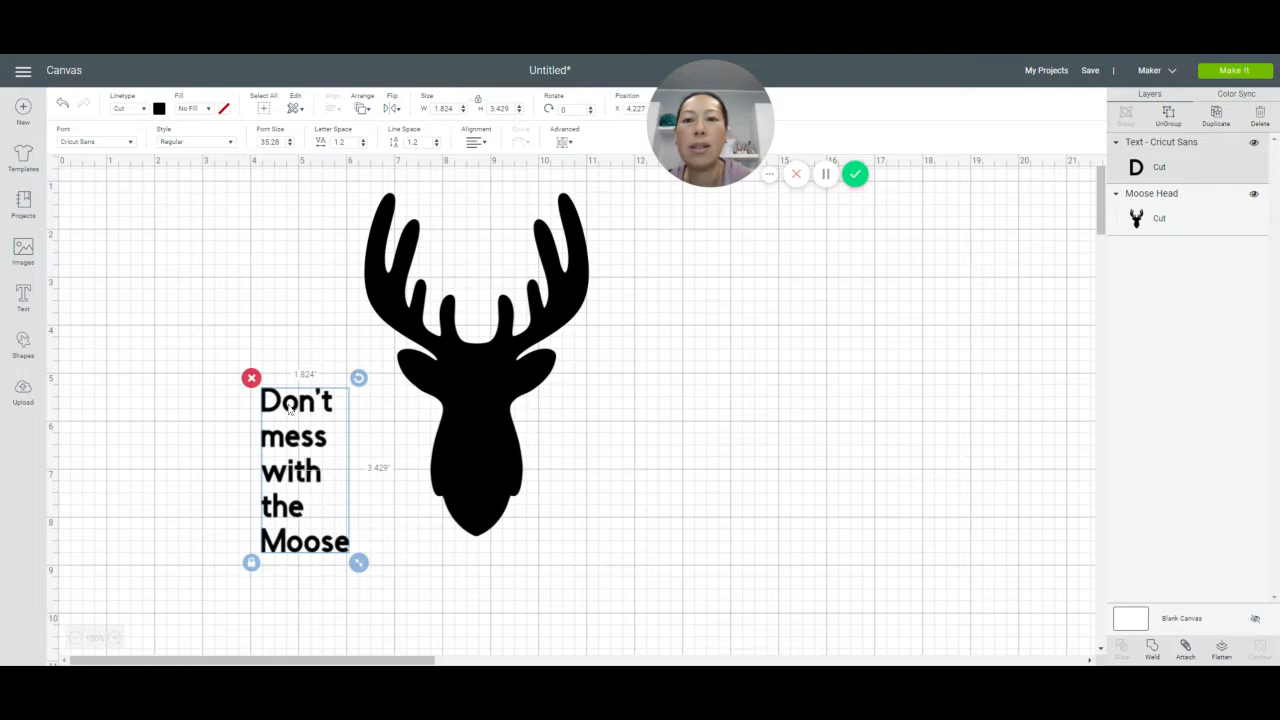
Move the text up to about X 3.64, Y 3.13 inches and change its font to Ice Cream
drag(290, 407, 262, 258)
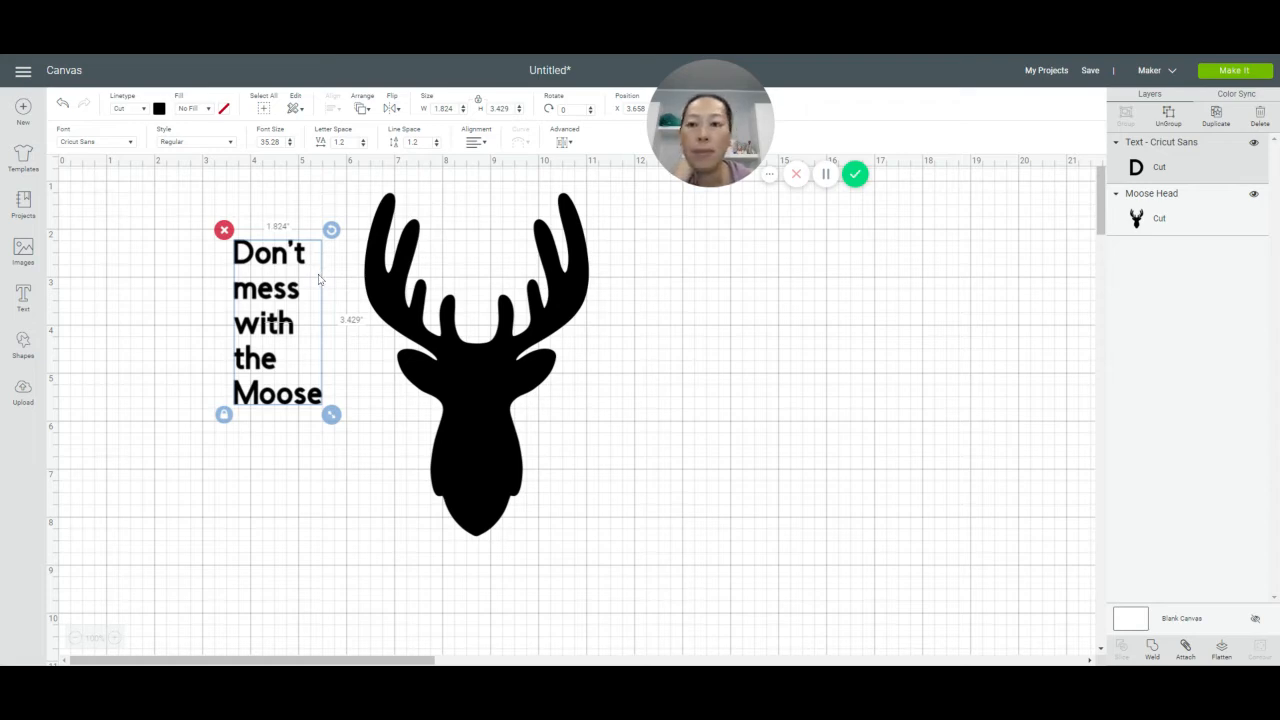
drag(286, 284, 285, 326)
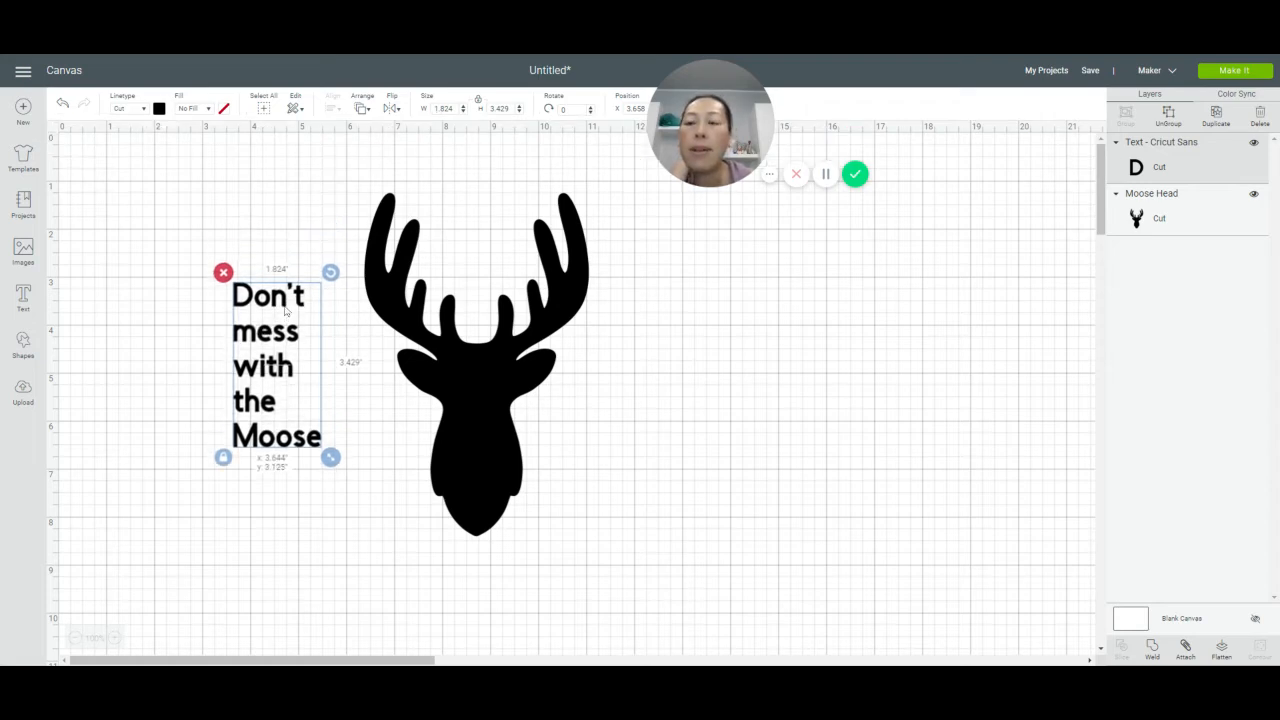
click(144, 109)
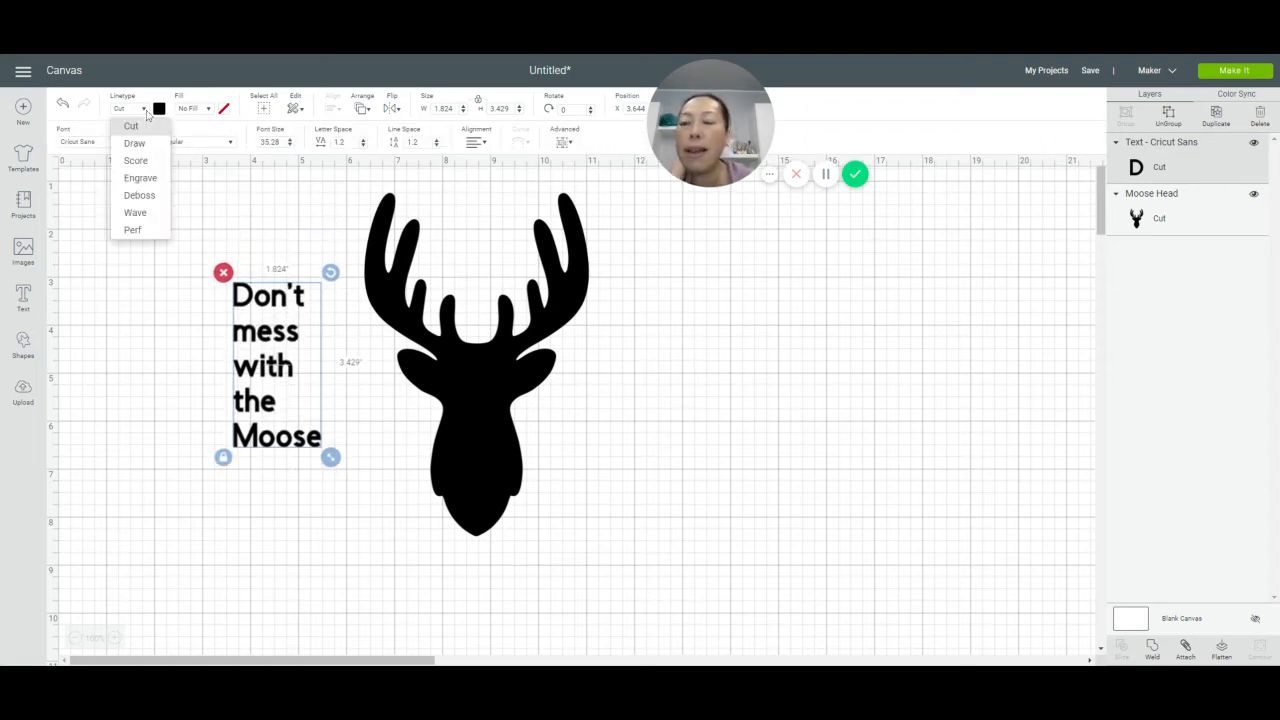
click(86, 146)
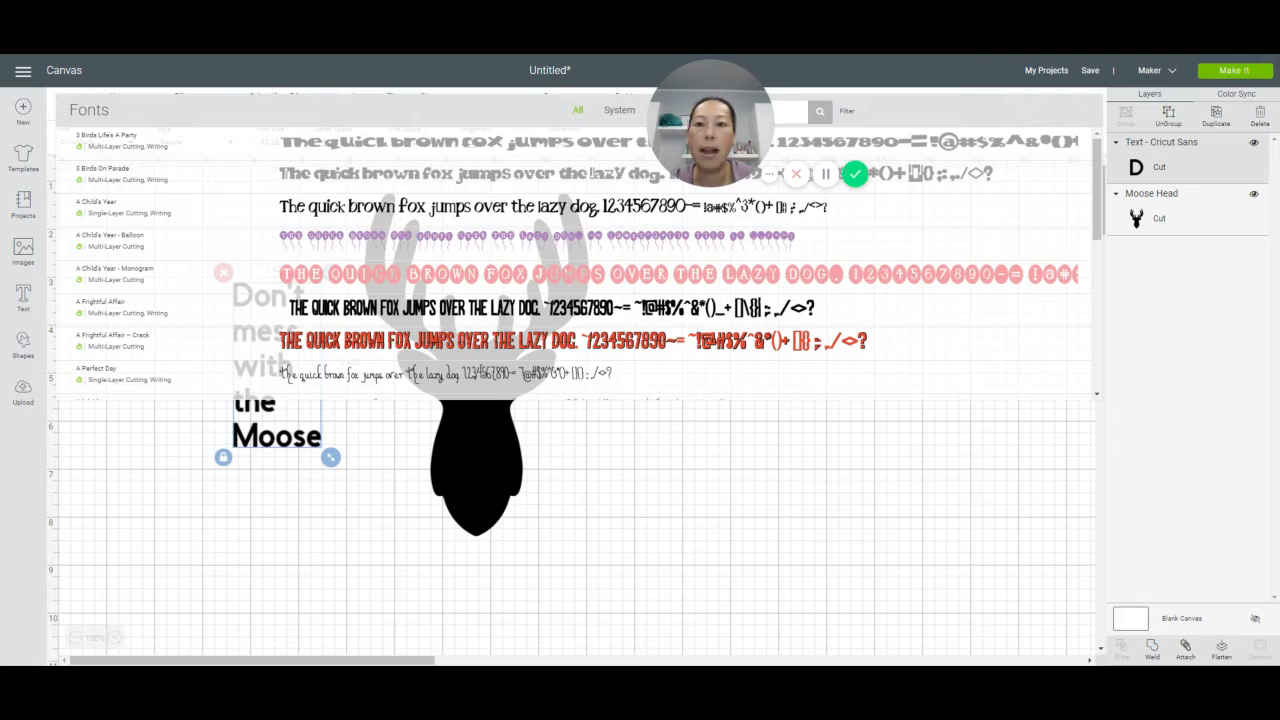
text(ice)
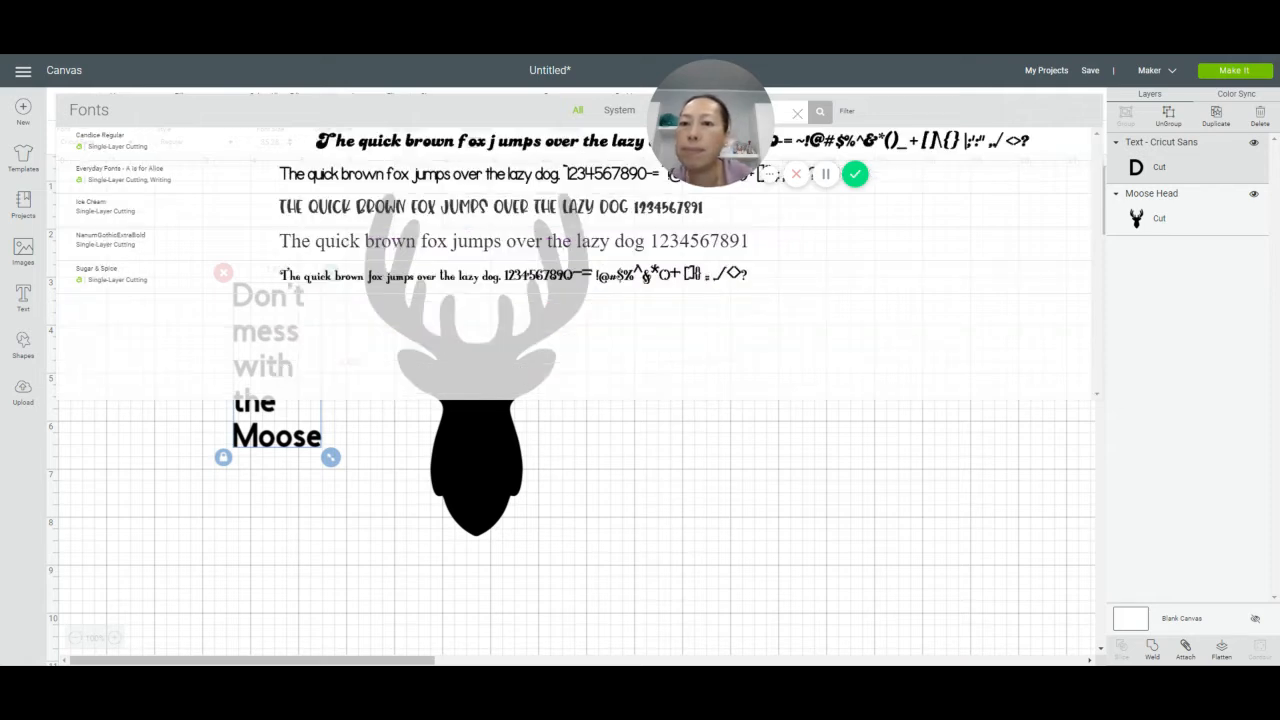
click(634, 211)
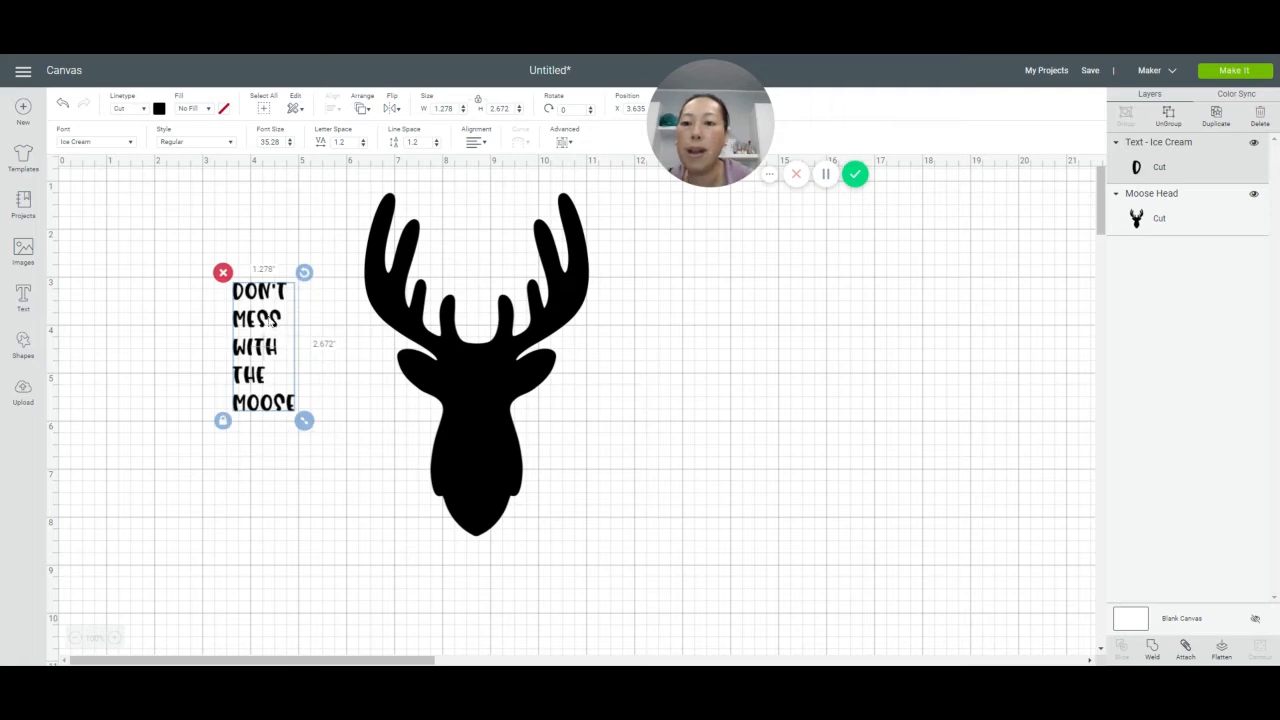
Move the text beside the moose's face at about X 5.32, Y 5.06 inches and set its material color to light purple
drag(267, 320, 397, 393)
drag(350, 415, 347, 413)
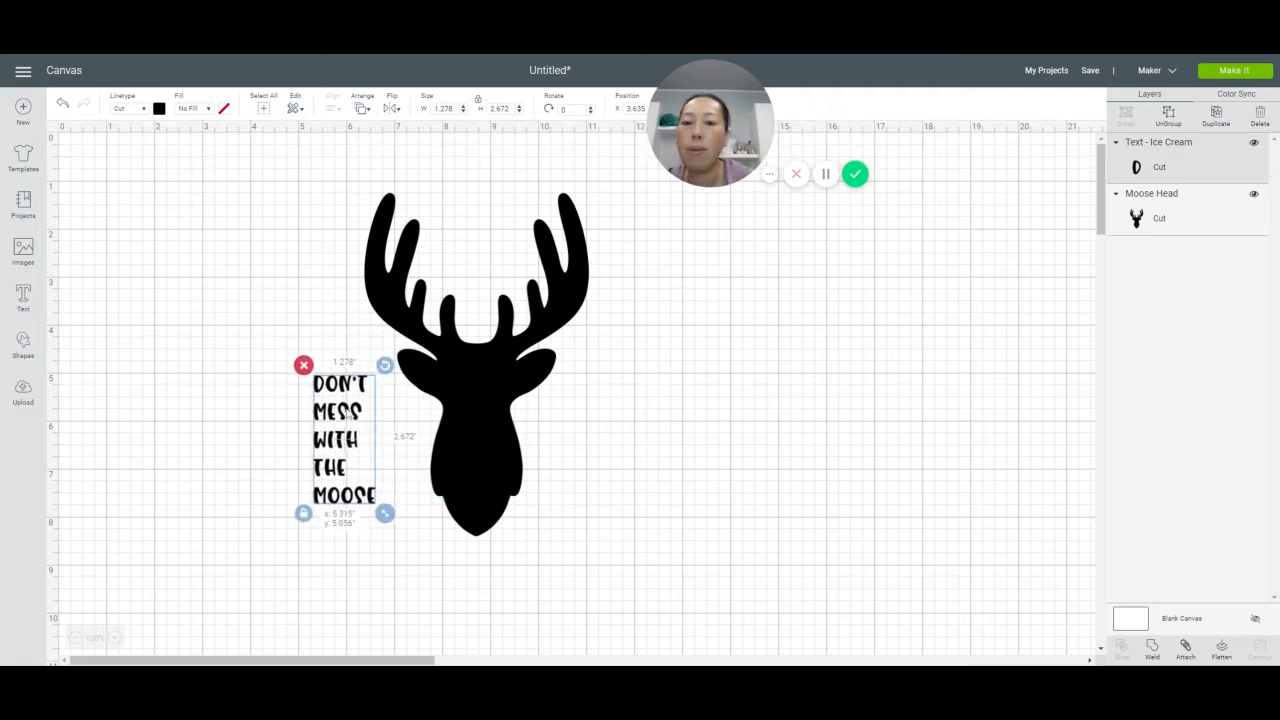
click(159, 108)
click(190, 181)
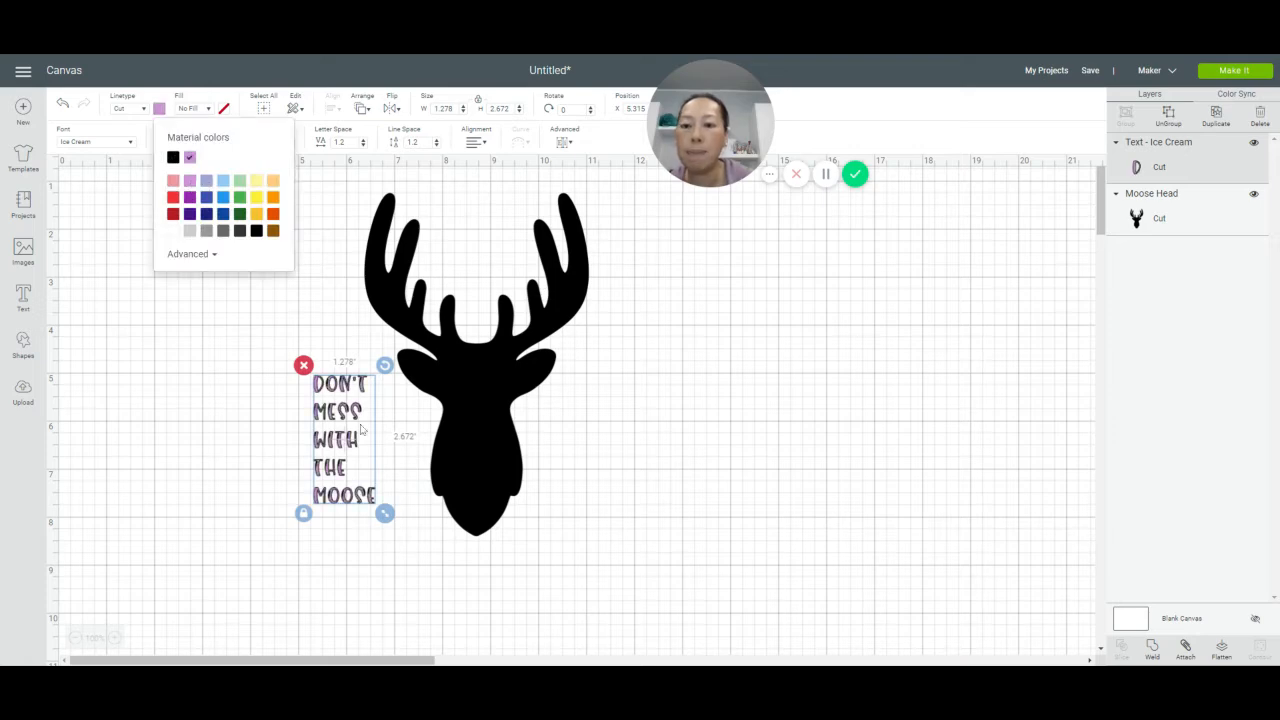
Place the text over the moose's face and set the moose head's height to 9 inches with its proportions kept
drag(349, 416, 480, 405)
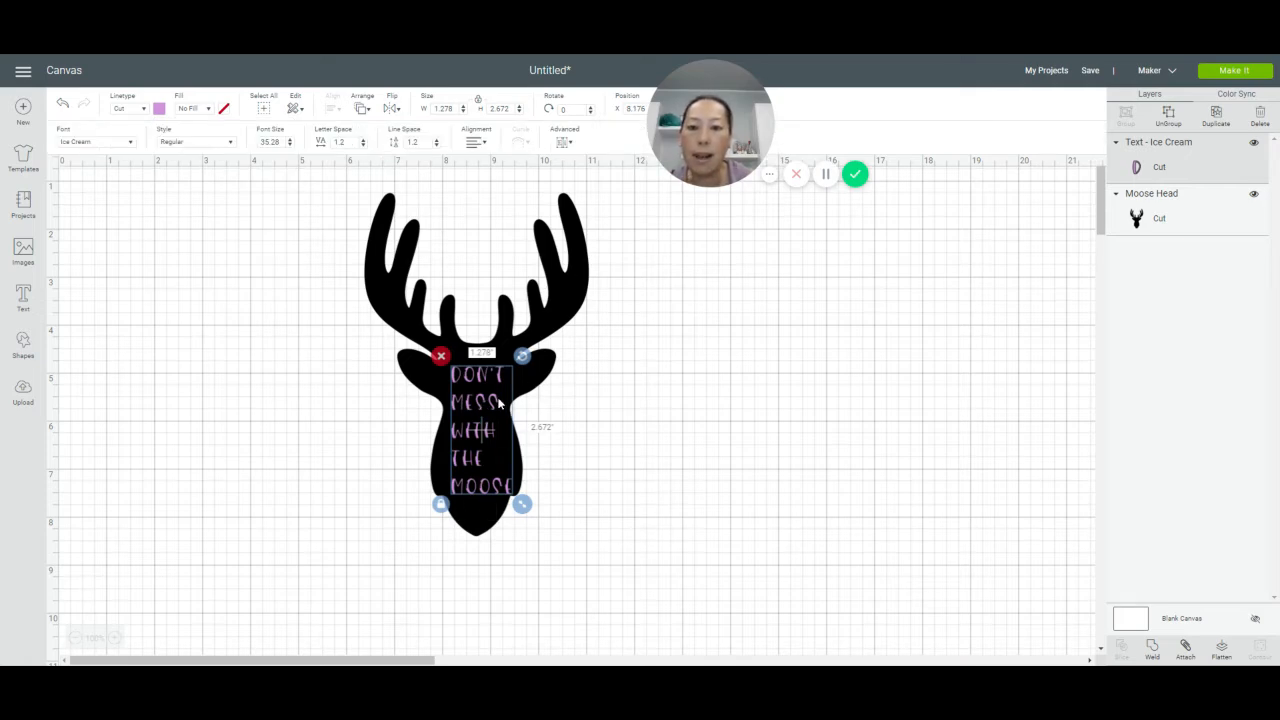
click(483, 521)
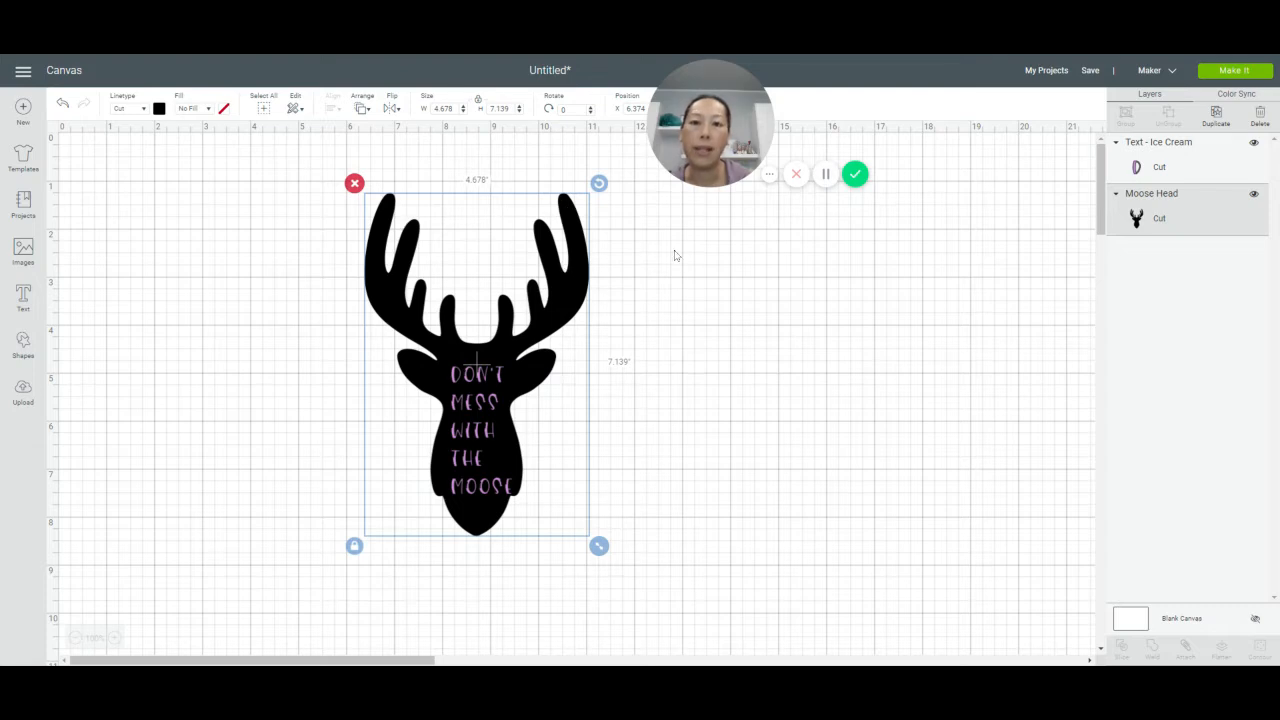
click(499, 108)
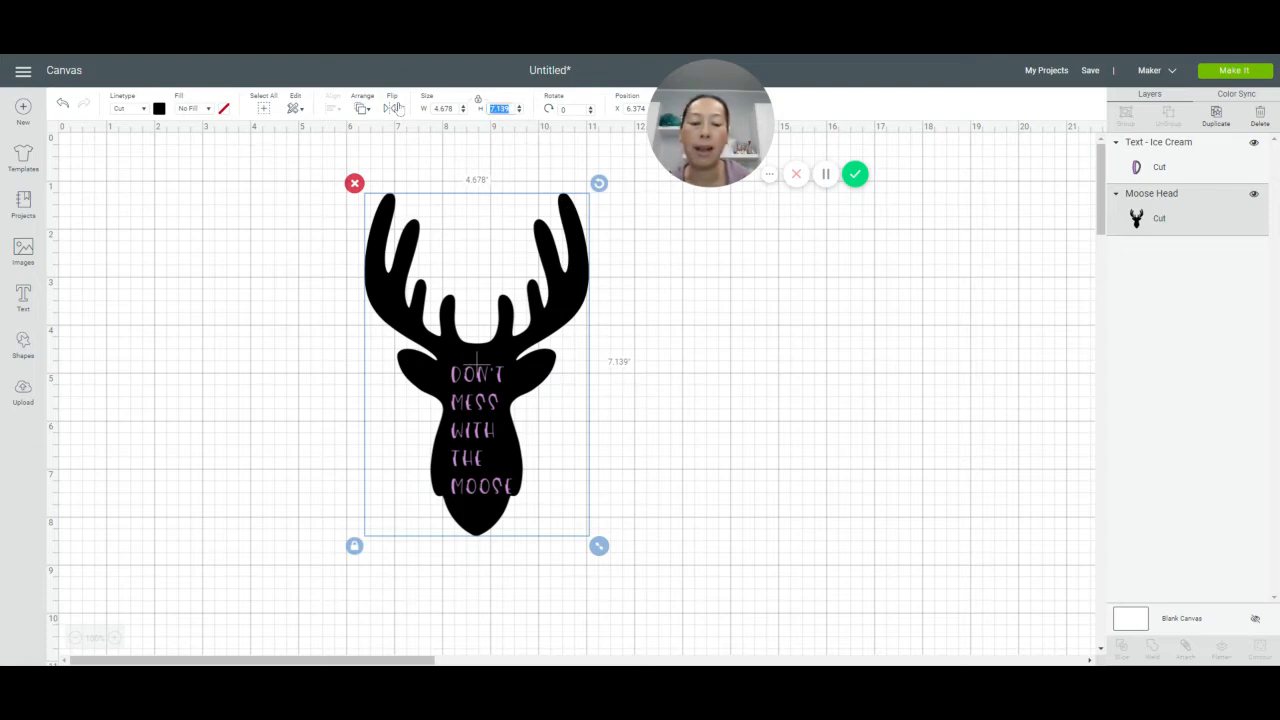
text(9)
key(Tab)
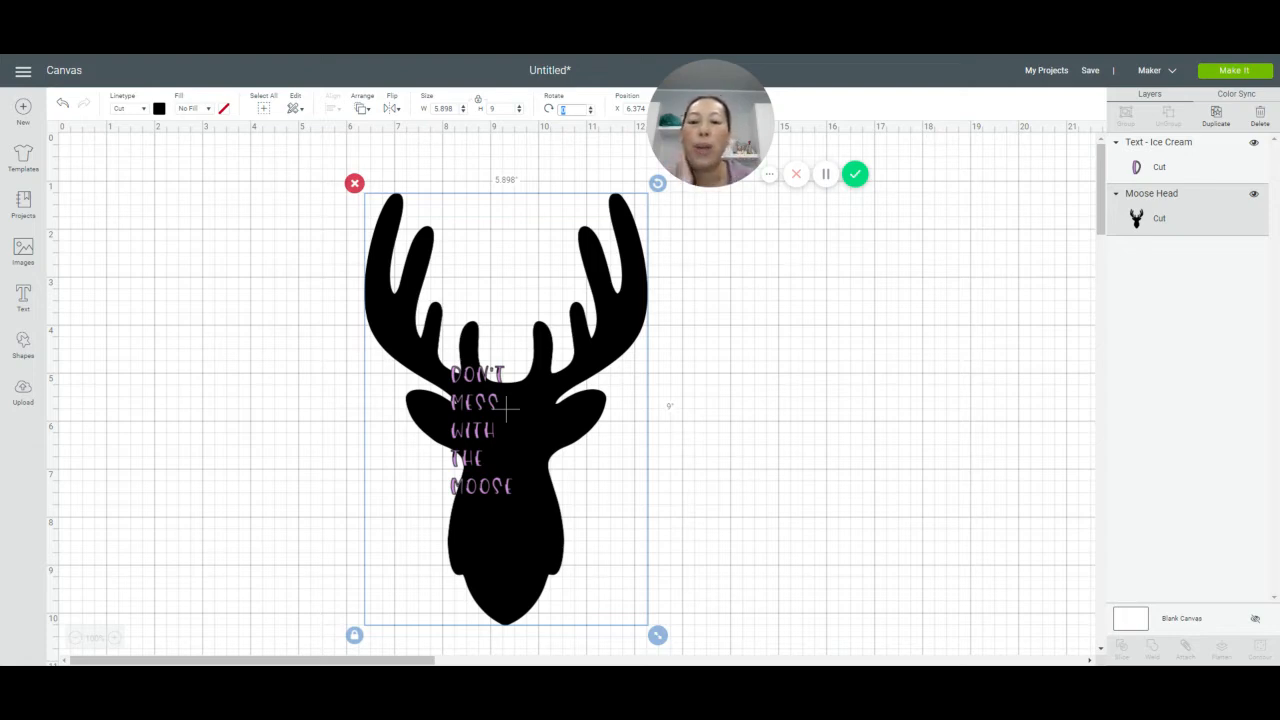
Move the text clear of the moose to about X 16 inches and place the moose head at about X 6.36 inches
click(487, 403)
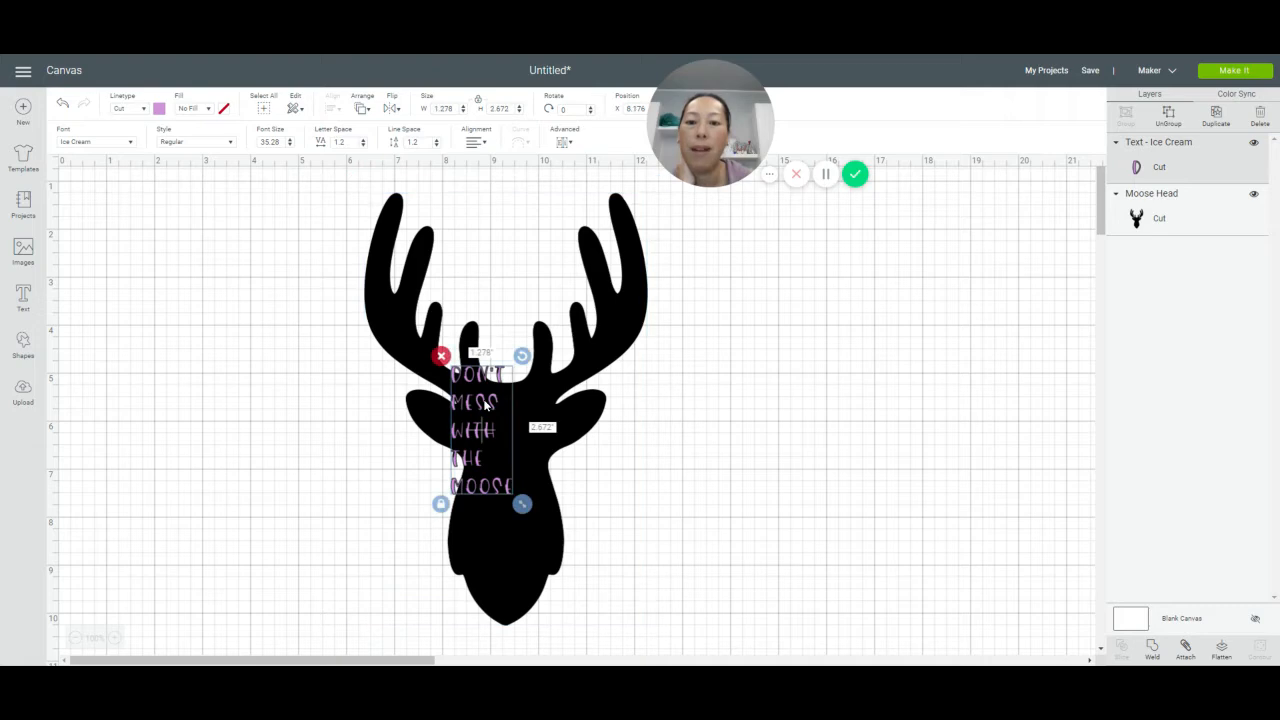
drag(483, 403, 267, 456)
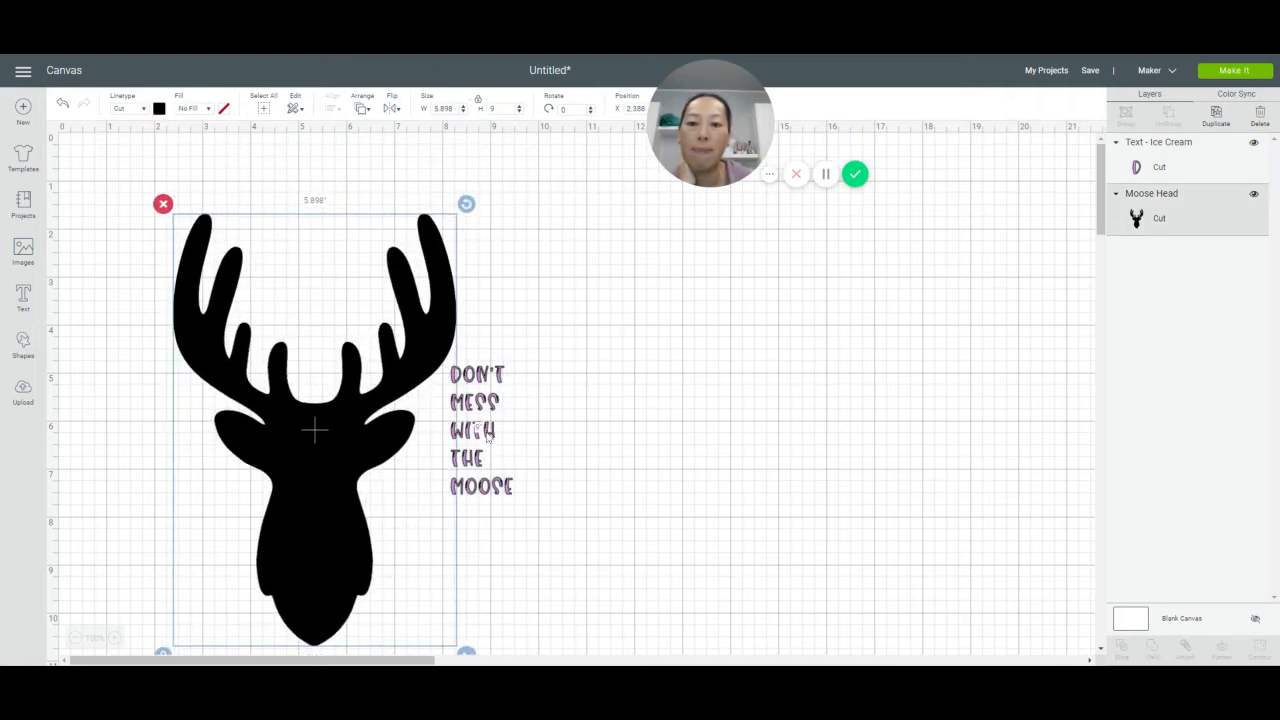
drag(487, 432, 889, 429)
drag(337, 486, 510, 456)
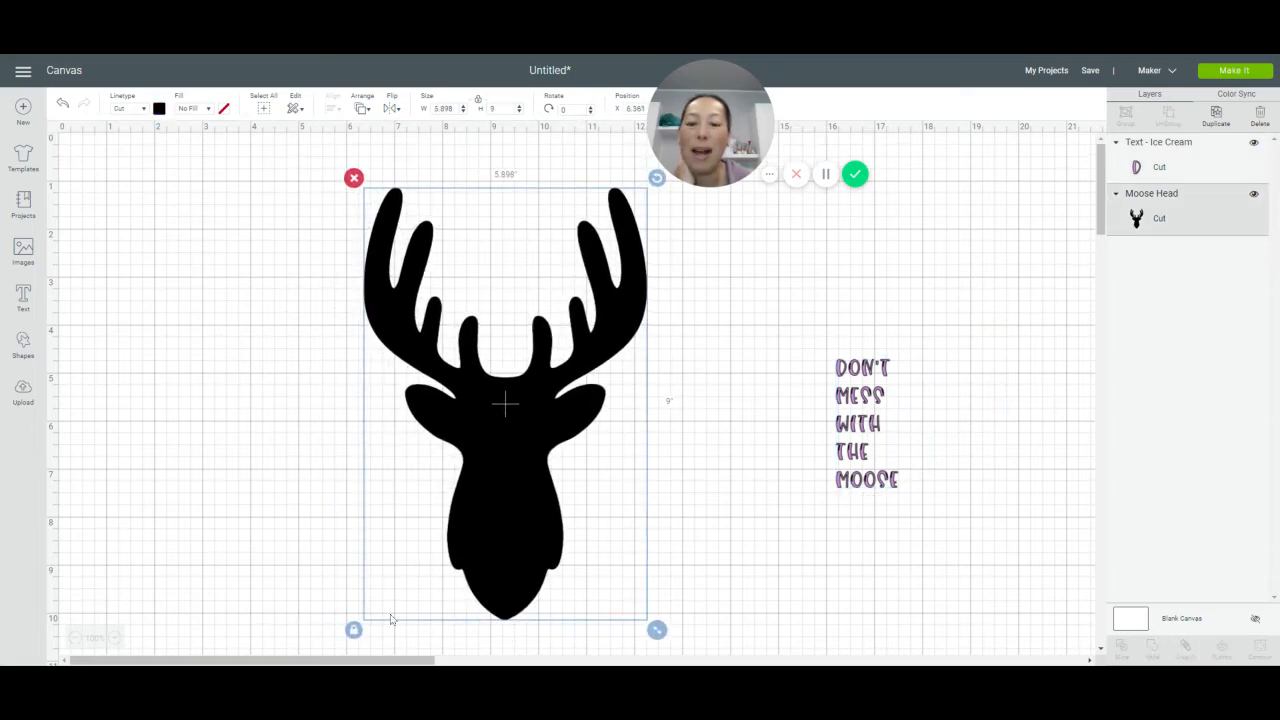
Unlock the moose head's proportions and stretch it wider to about 8.25 by 9.04 inches
click(354, 630)
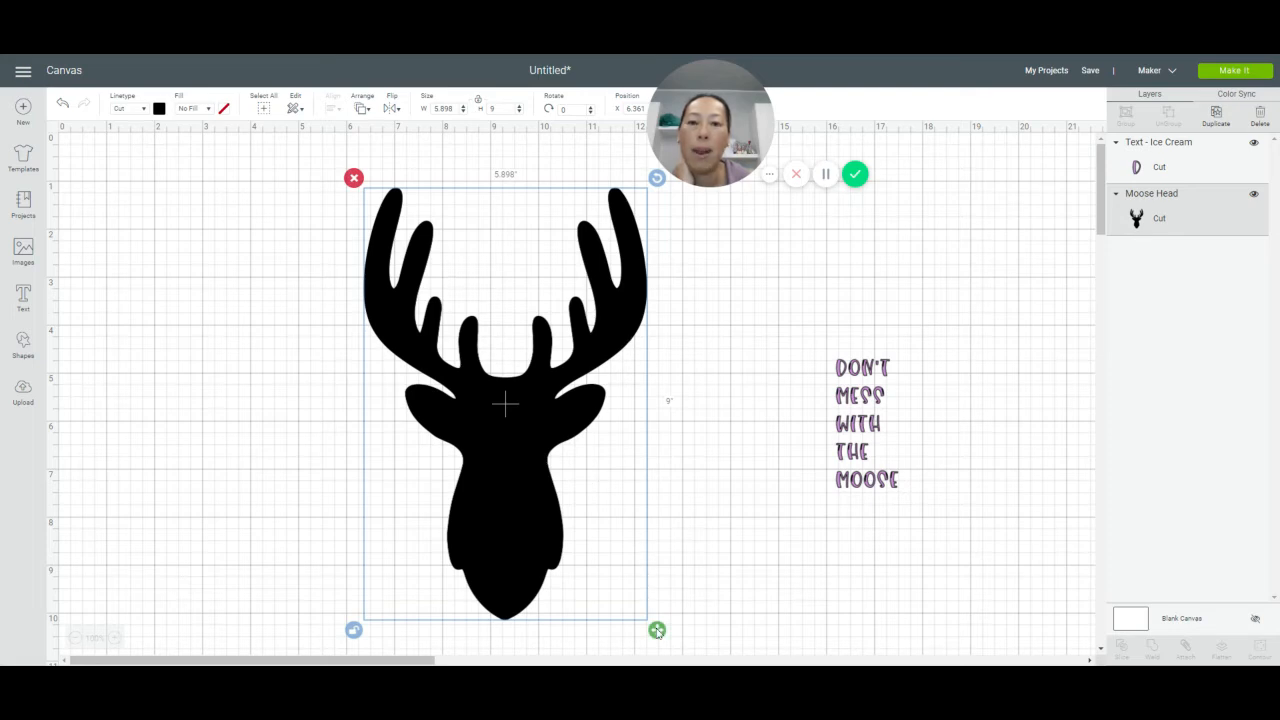
drag(657, 630, 751, 632)
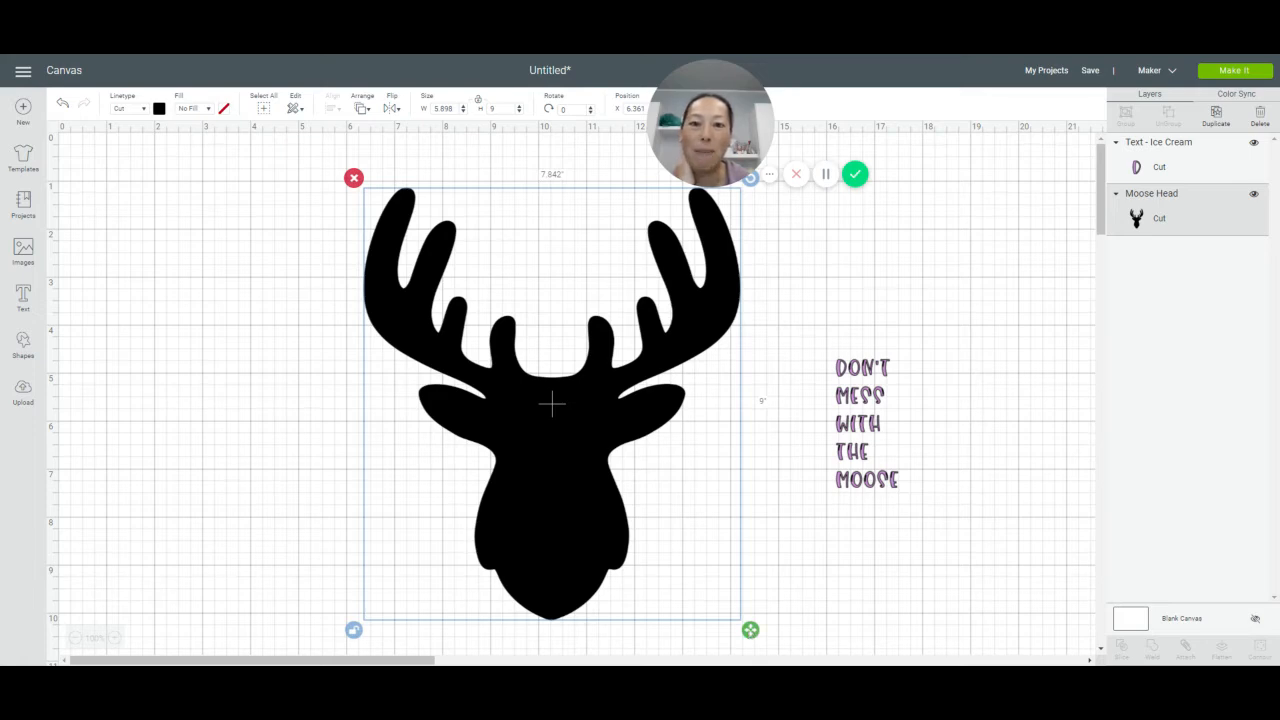
drag(750, 630, 769, 629)
click(948, 584)
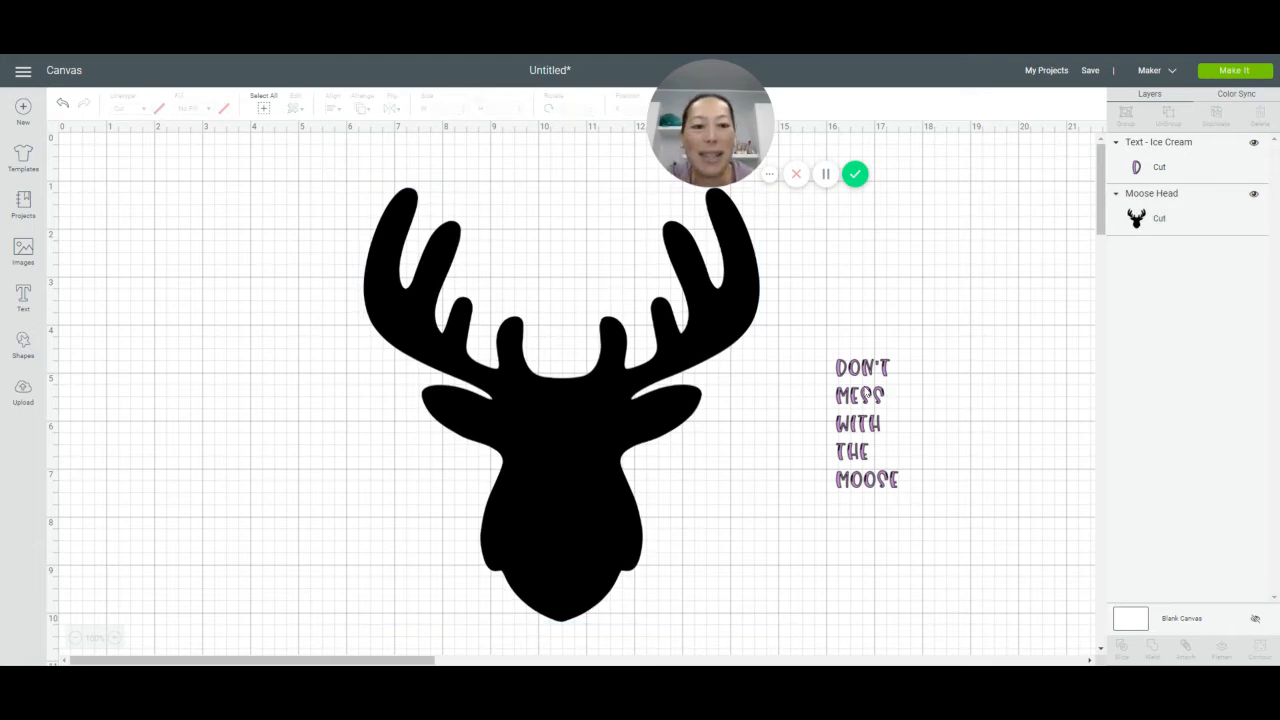
Move the text onto the moose's face and enlarge it proportionally to about 2.55 by 5.34 inches
drag(850, 402, 538, 459)
drag(594, 549, 640, 622)
drag(568, 512, 566, 487)
drag(625, 591, 650, 641)
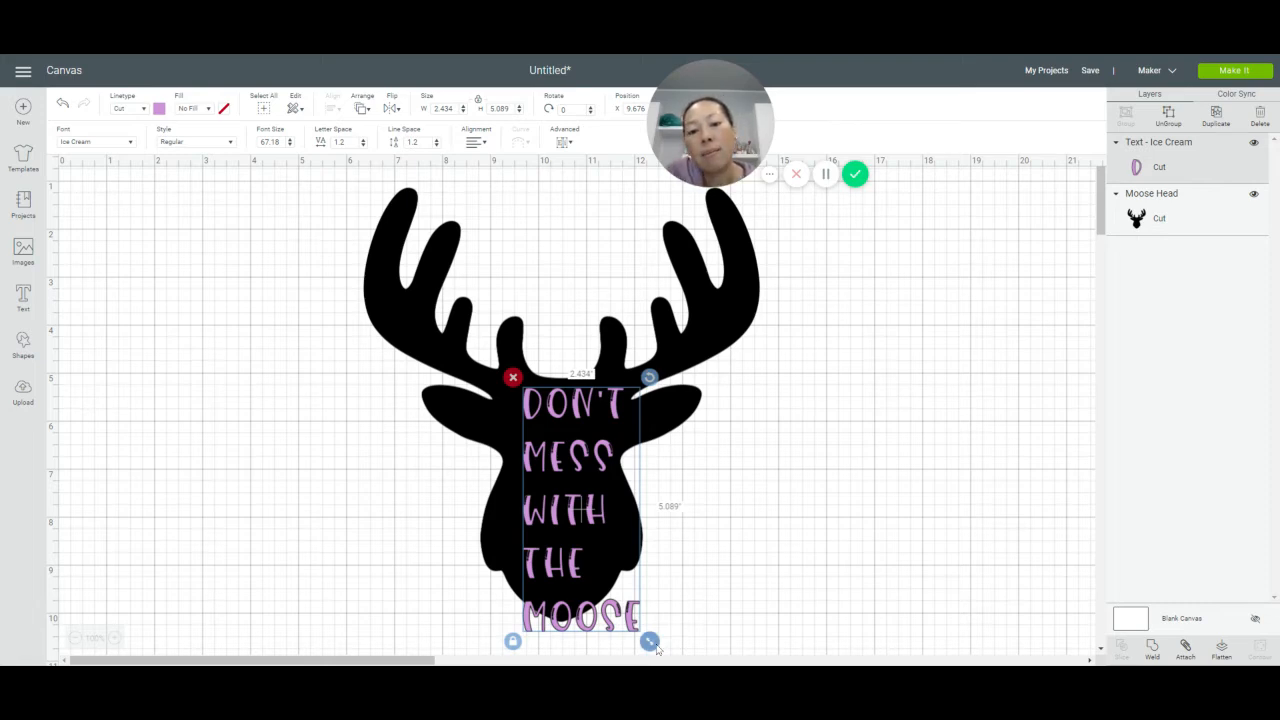
drag(650, 641, 655, 651)
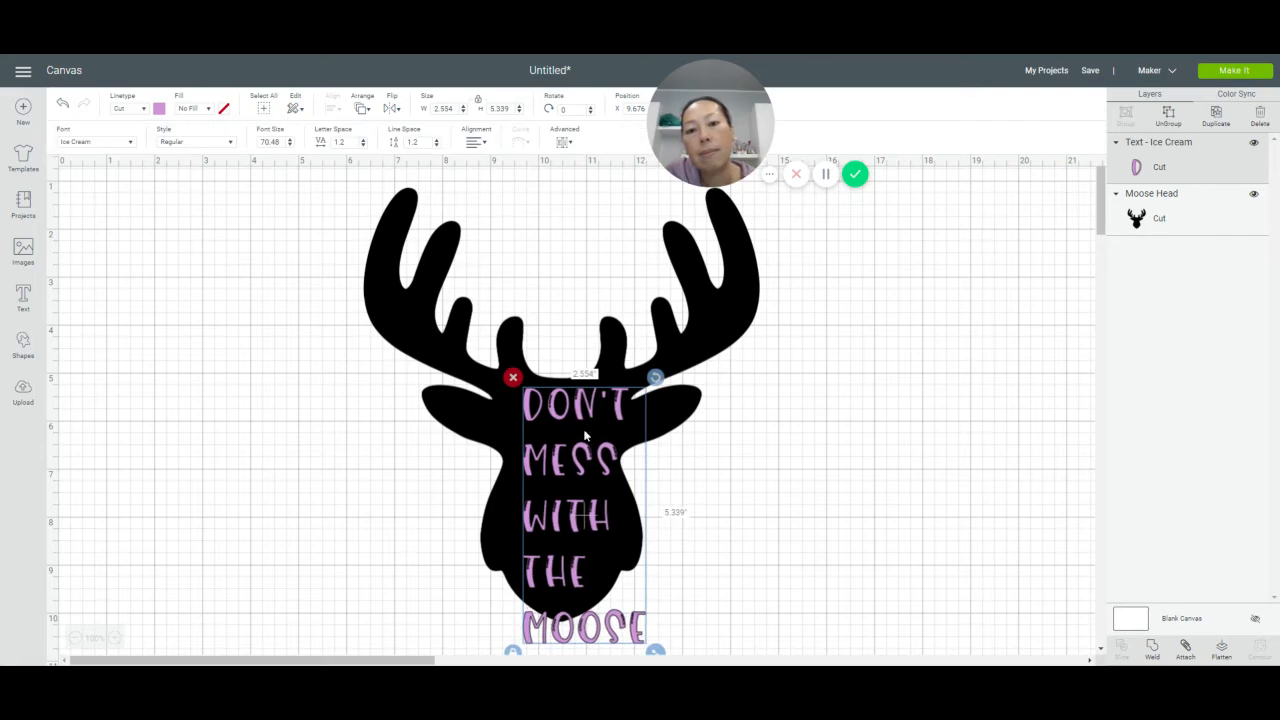
Move the text off the moose to its right side at about X 15.52 inches and ungroup it into individual letters
click(752, 437)
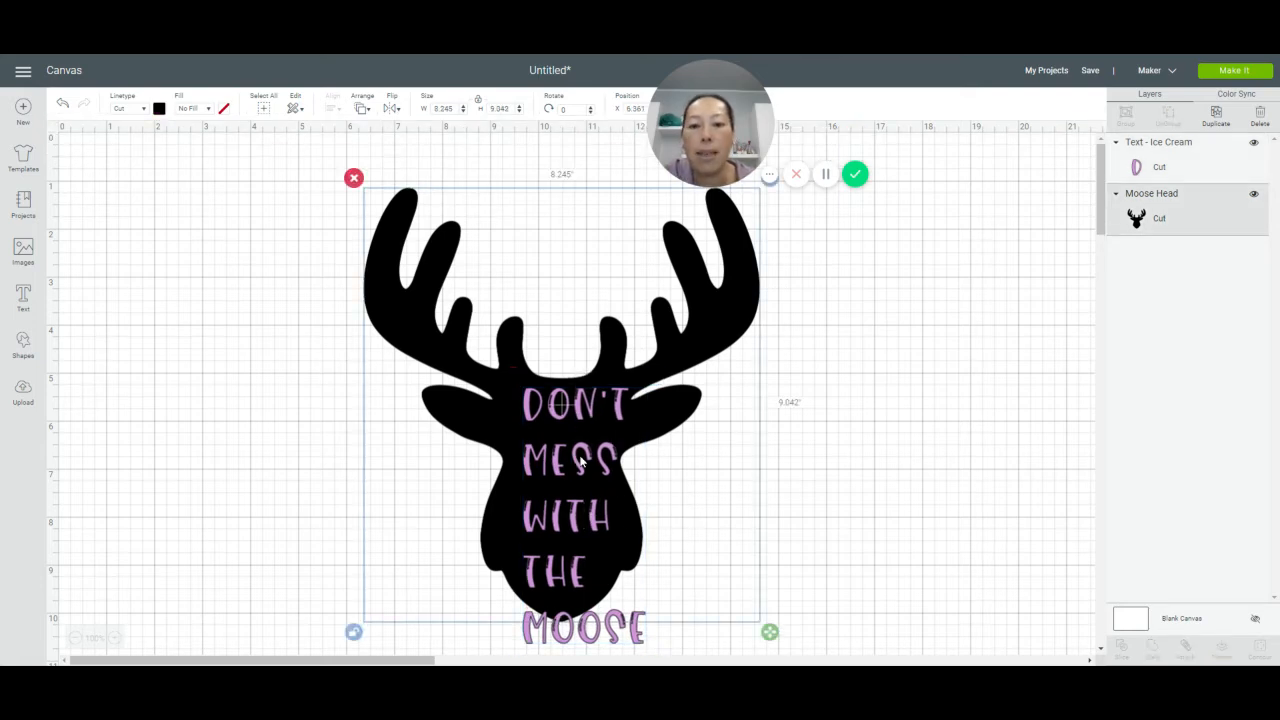
click(857, 466)
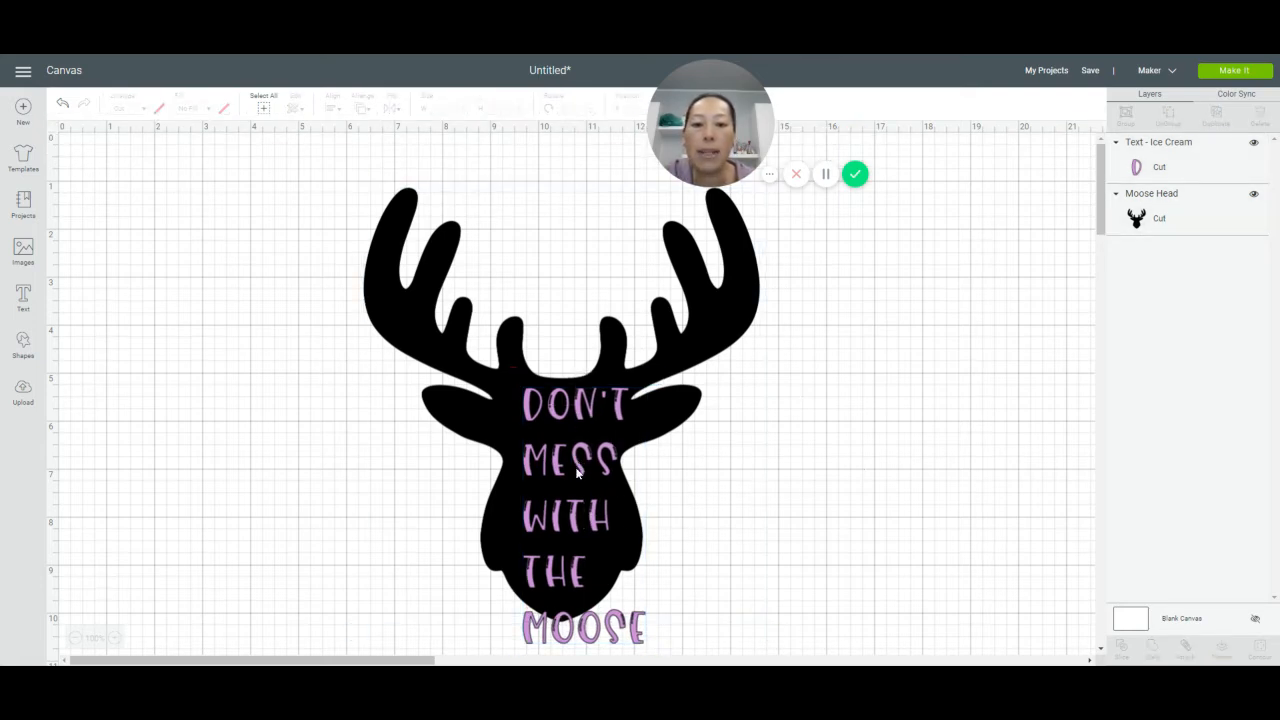
drag(580, 463, 865, 413)
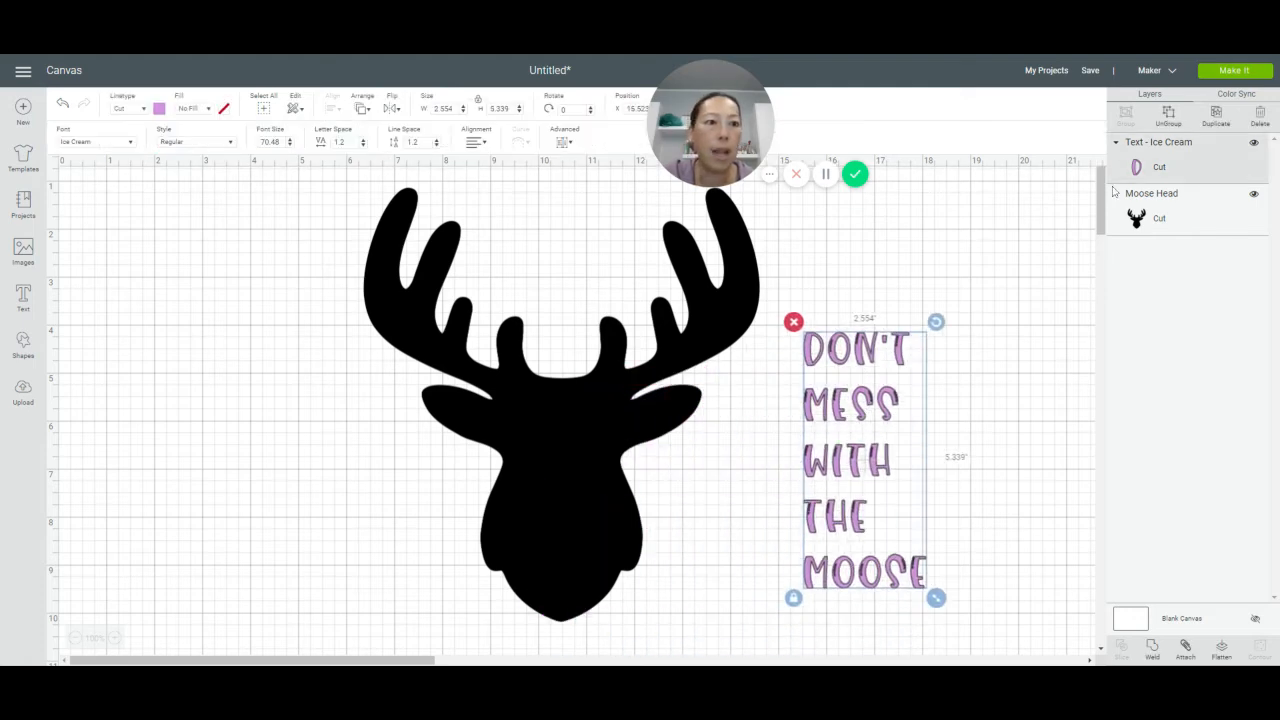
click(1168, 113)
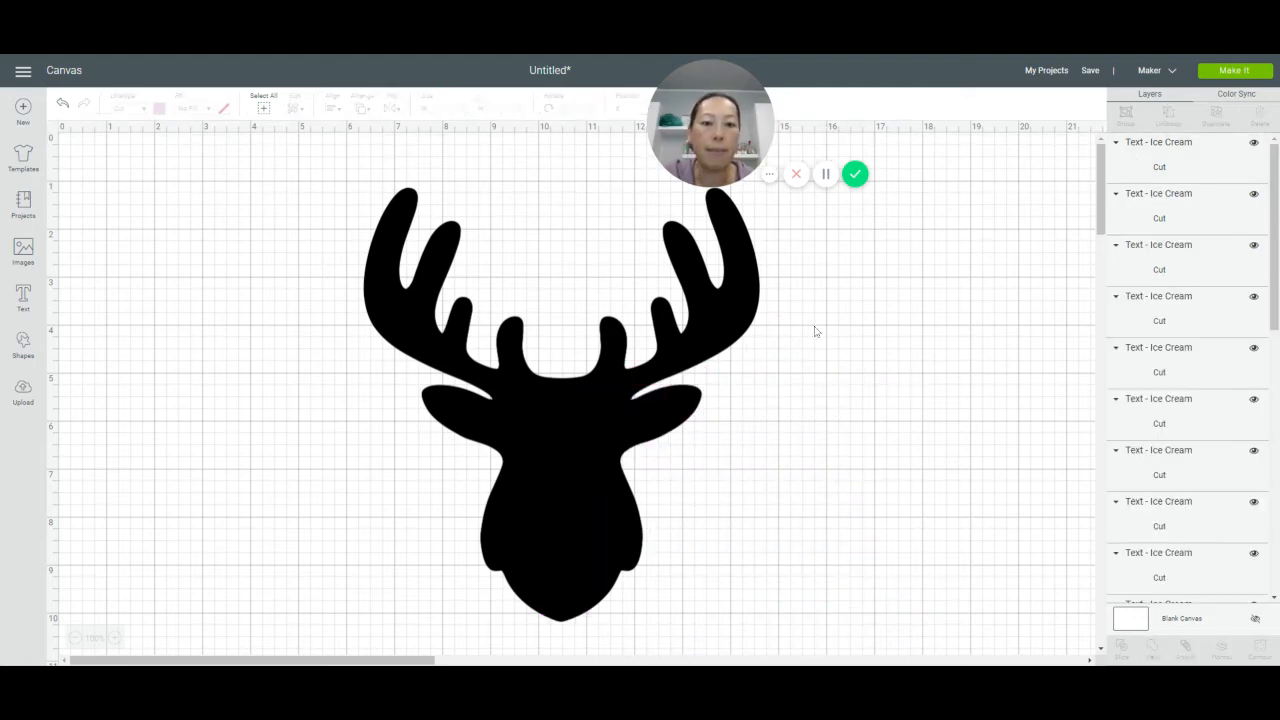
Weld the letters of DON'T together and place the word on the moose's forehead at about X 9.41 inches
drag(801, 328, 920, 362)
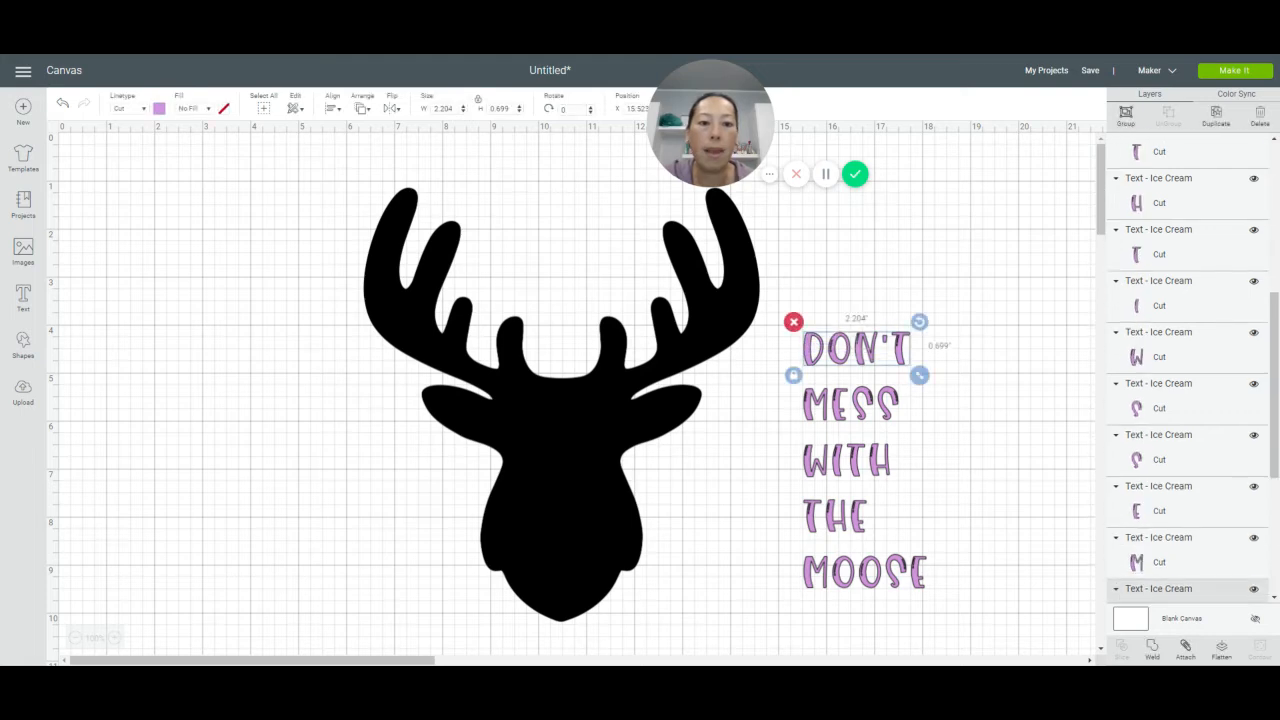
click(1152, 652)
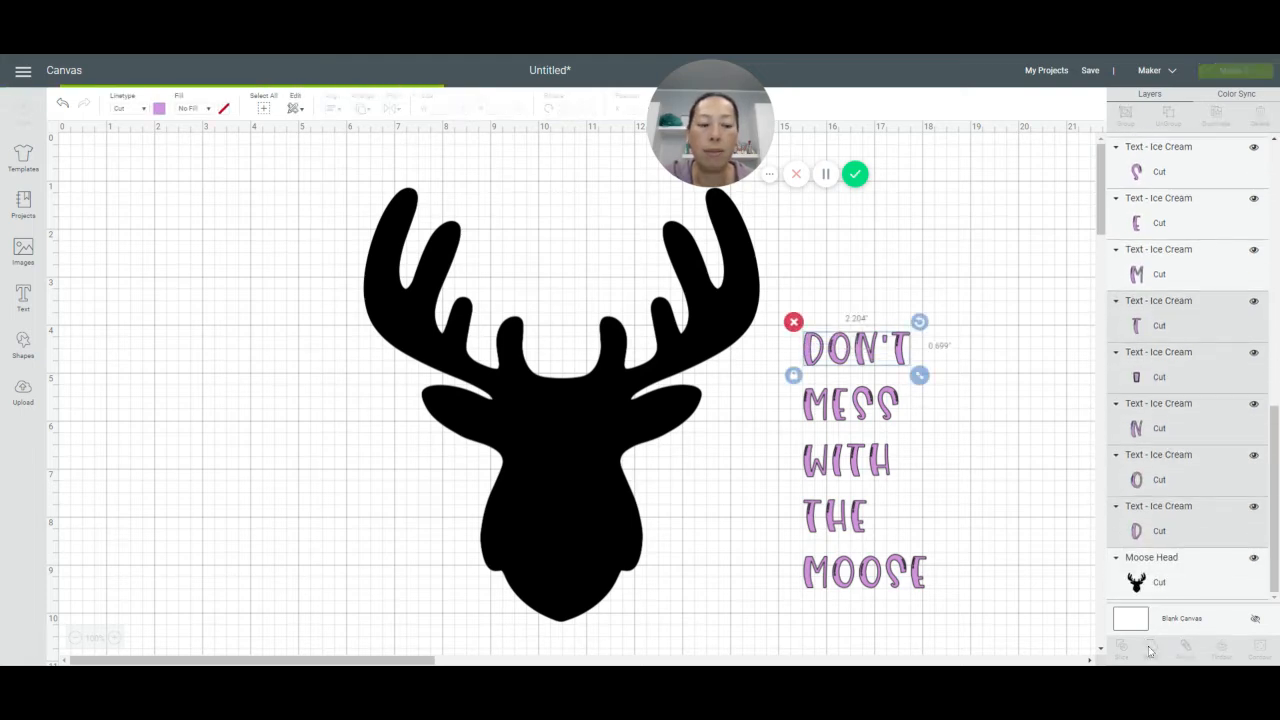
drag(859, 352, 566, 404)
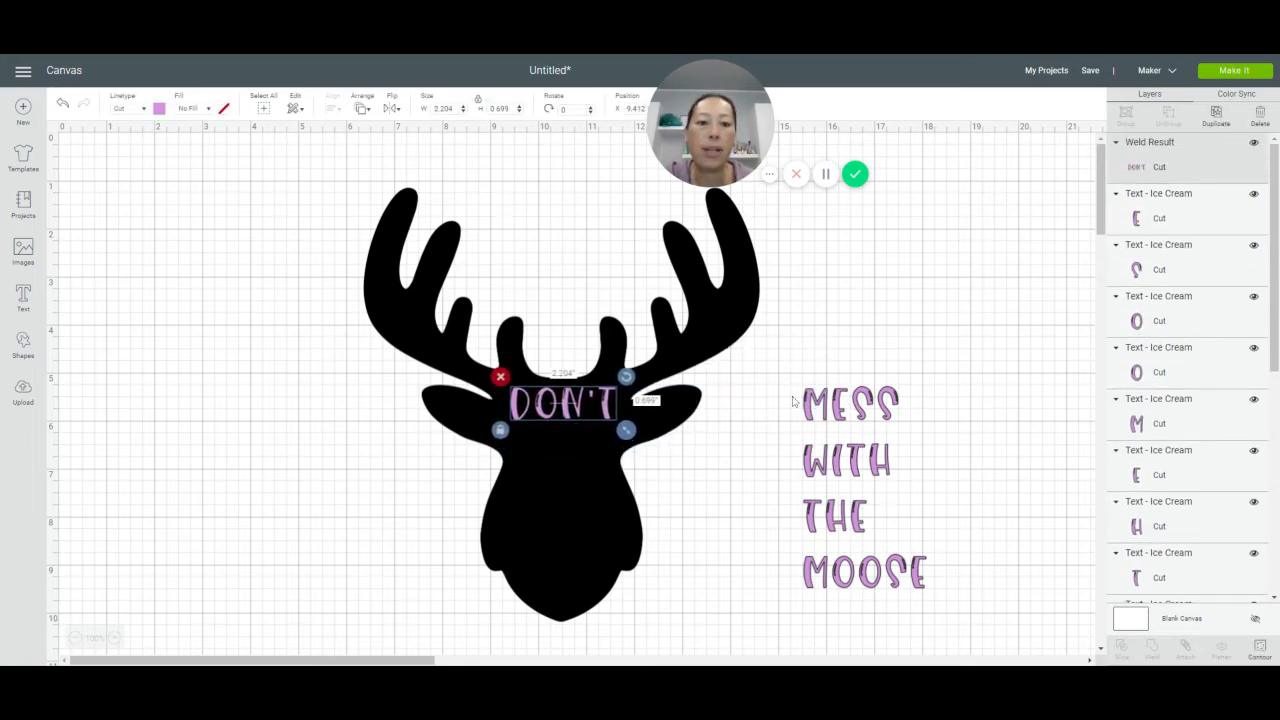
Attach the letters of MESS together and place the word below DON'T at about X 9.57 inches
drag(786, 381, 946, 425)
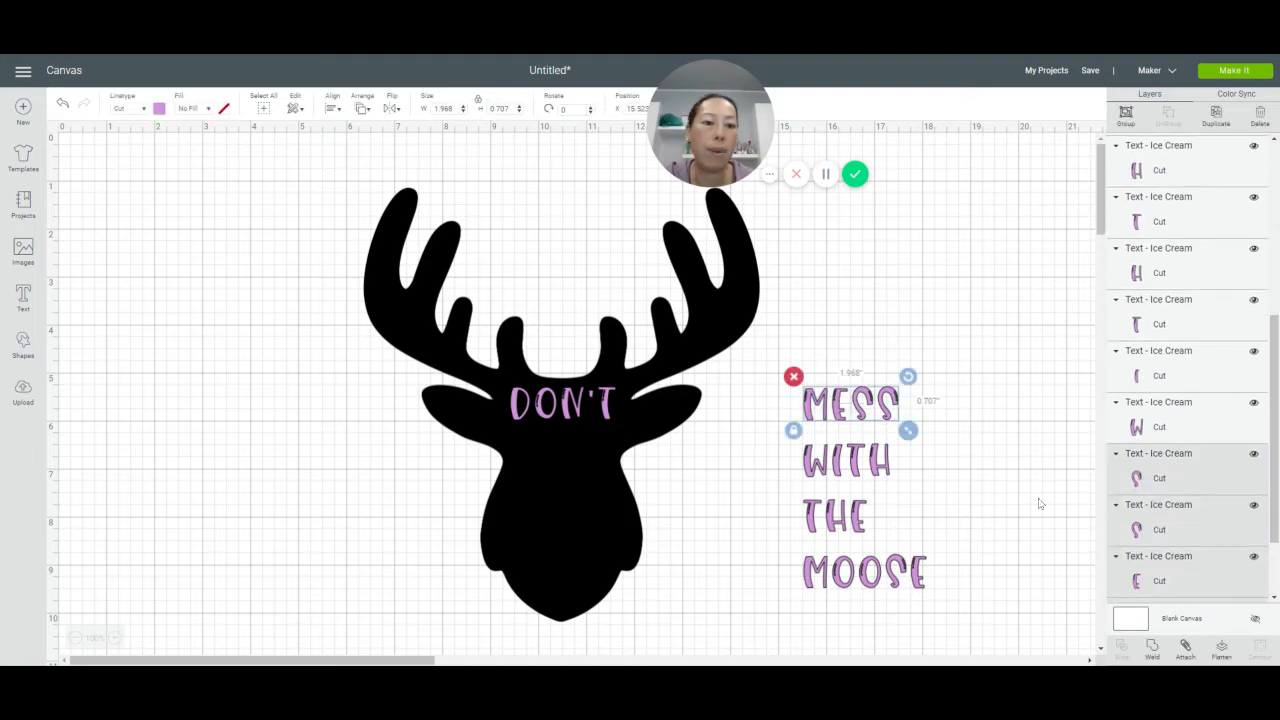
click(1185, 648)
drag(805, 410, 519, 460)
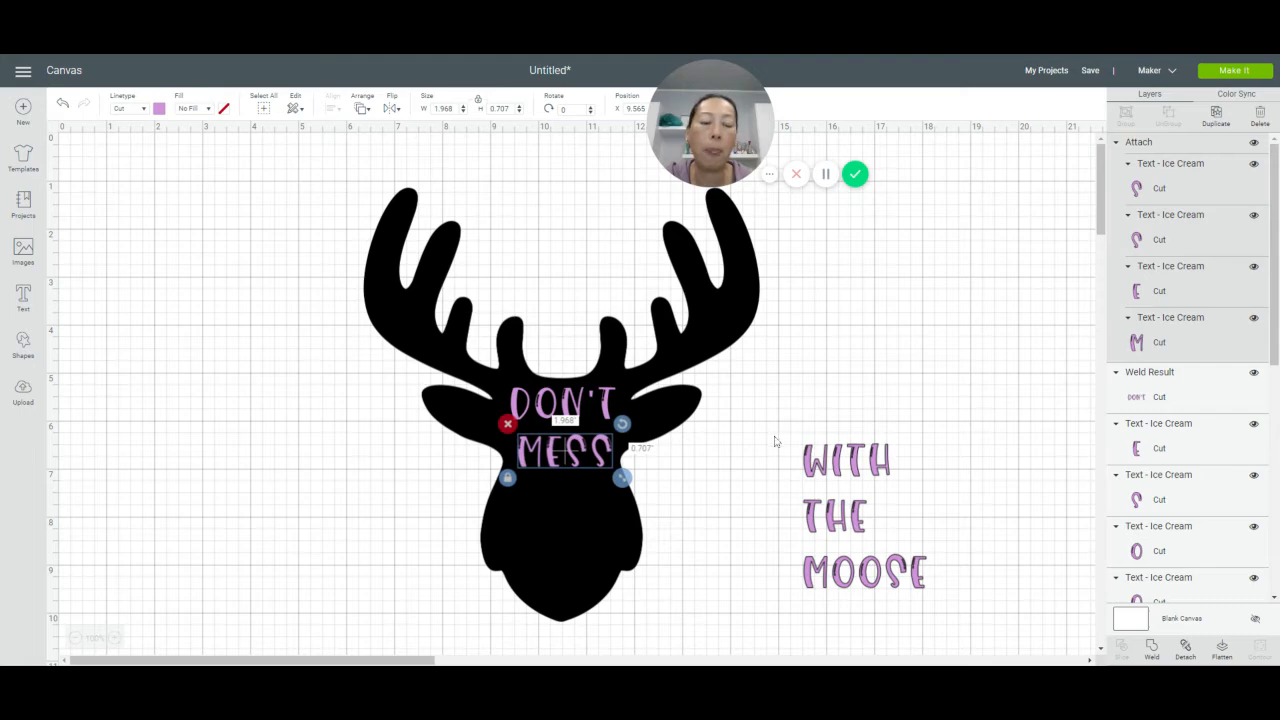
Attach the letters of WITH together and place the word below MESS at about X 9.48 inches
drag(774, 441, 953, 474)
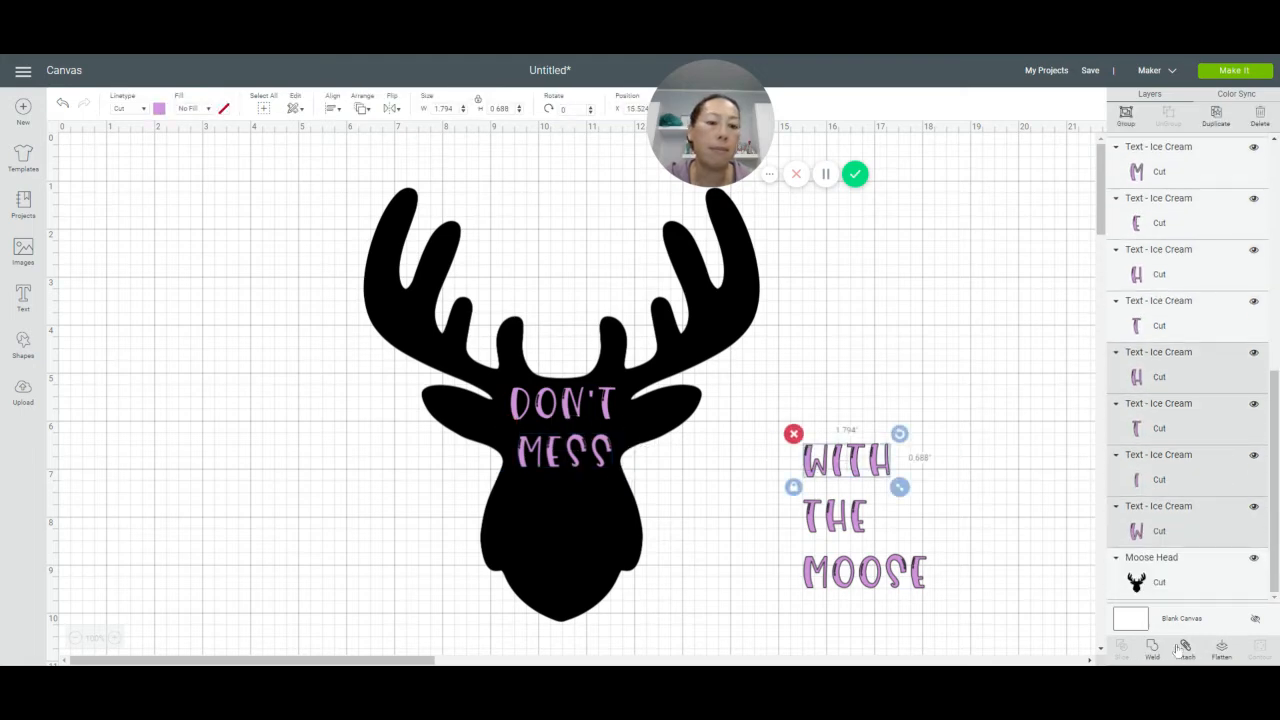
click(1185, 648)
drag(816, 480, 588, 506)
Attach the letters of THE together and place the word below WITH at about X 9.80 inches
drag(790, 495, 960, 535)
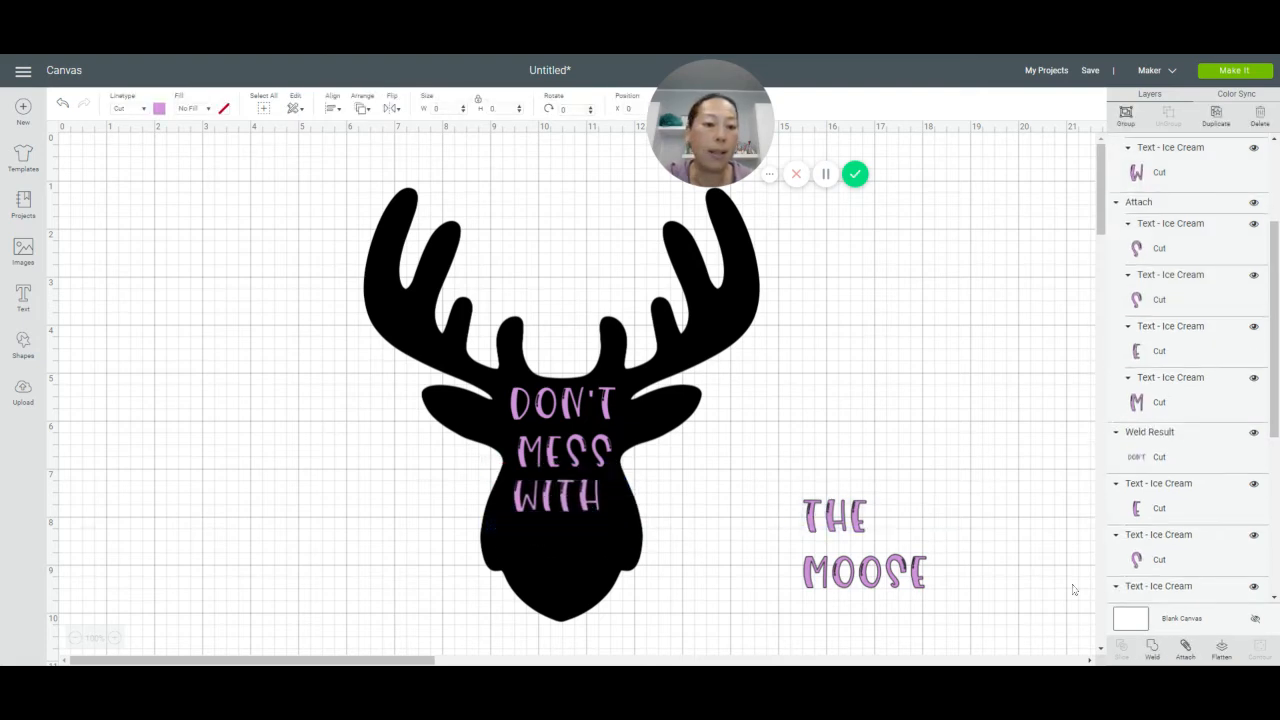
click(1184, 652)
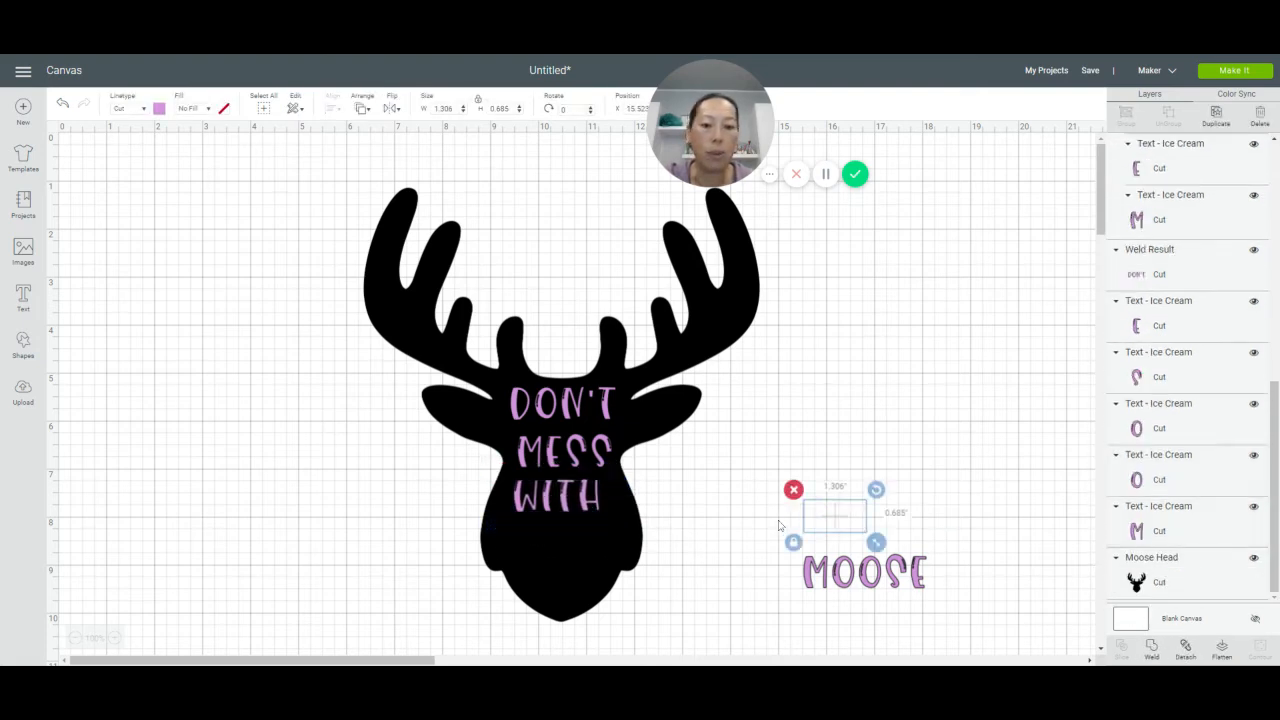
drag(861, 525, 586, 541)
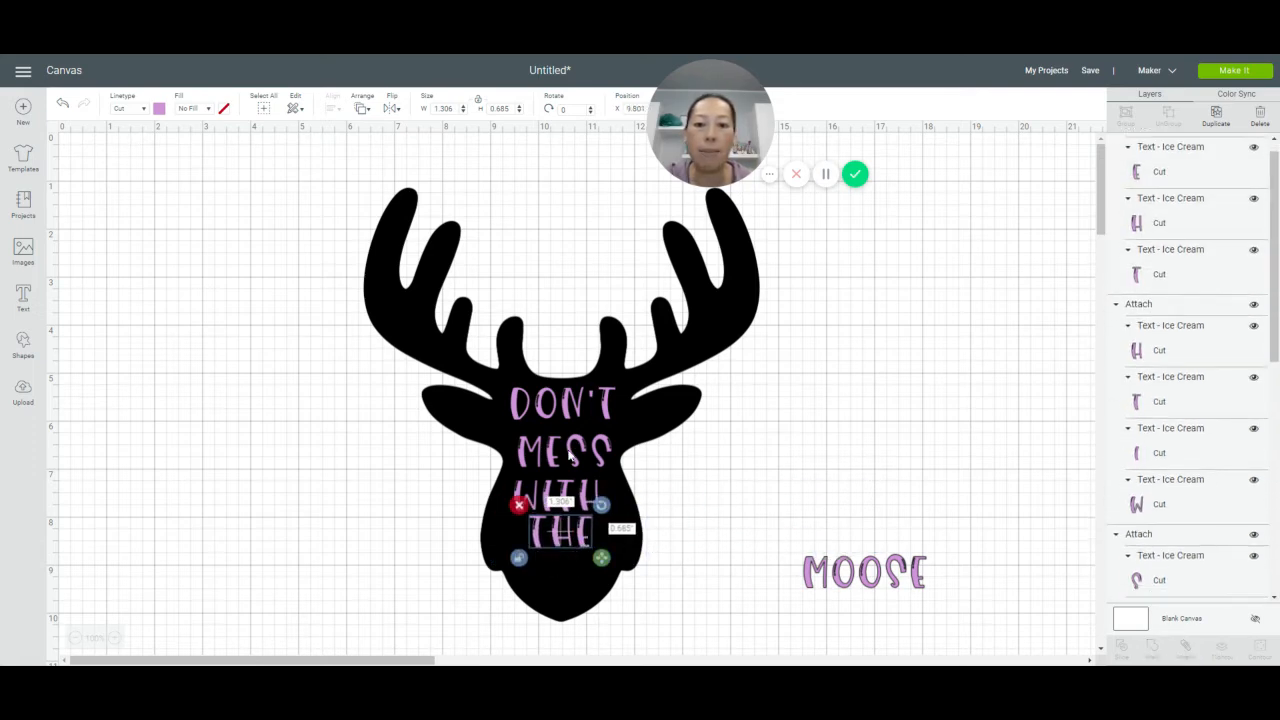
Nudge the moose head slightly upward and move DON'T, MESS, WITH and THE up into a tighter, evenly spaced stack
mouse_move(568, 453)
mouse_down()
mouse_move(567, 476)
mouse_move(566, 450)
mouse_up()
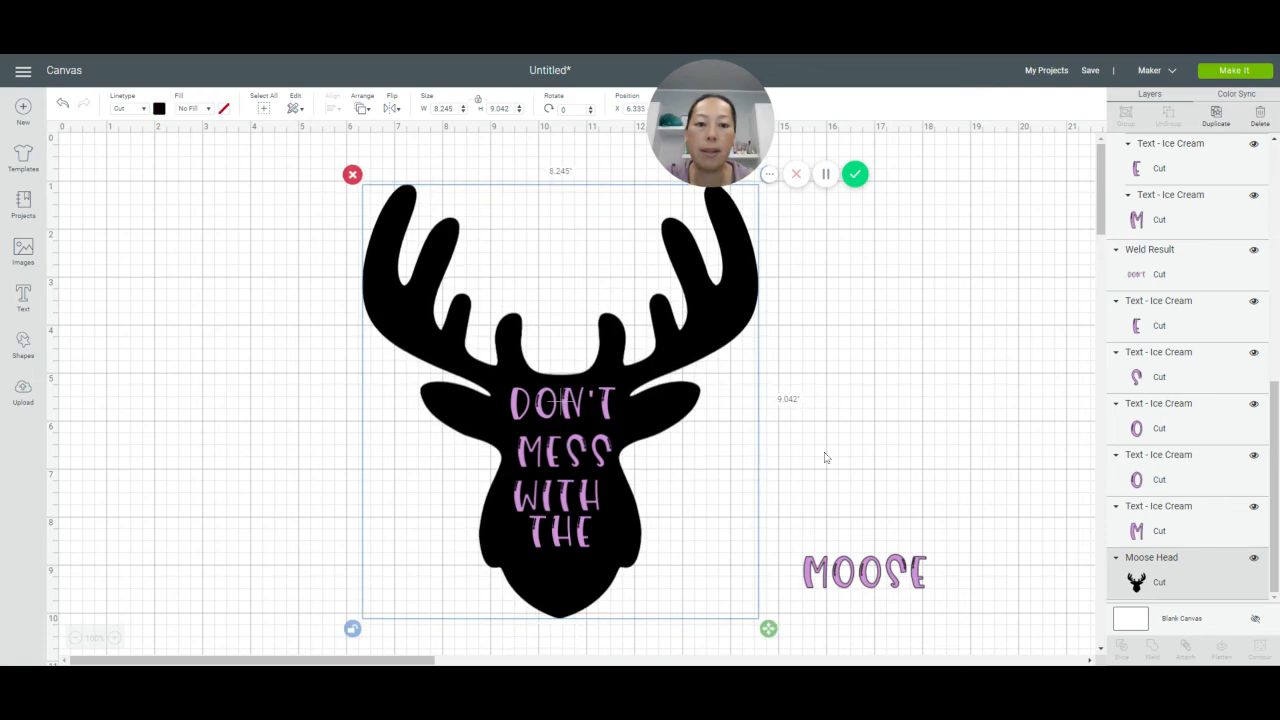
click(827, 458)
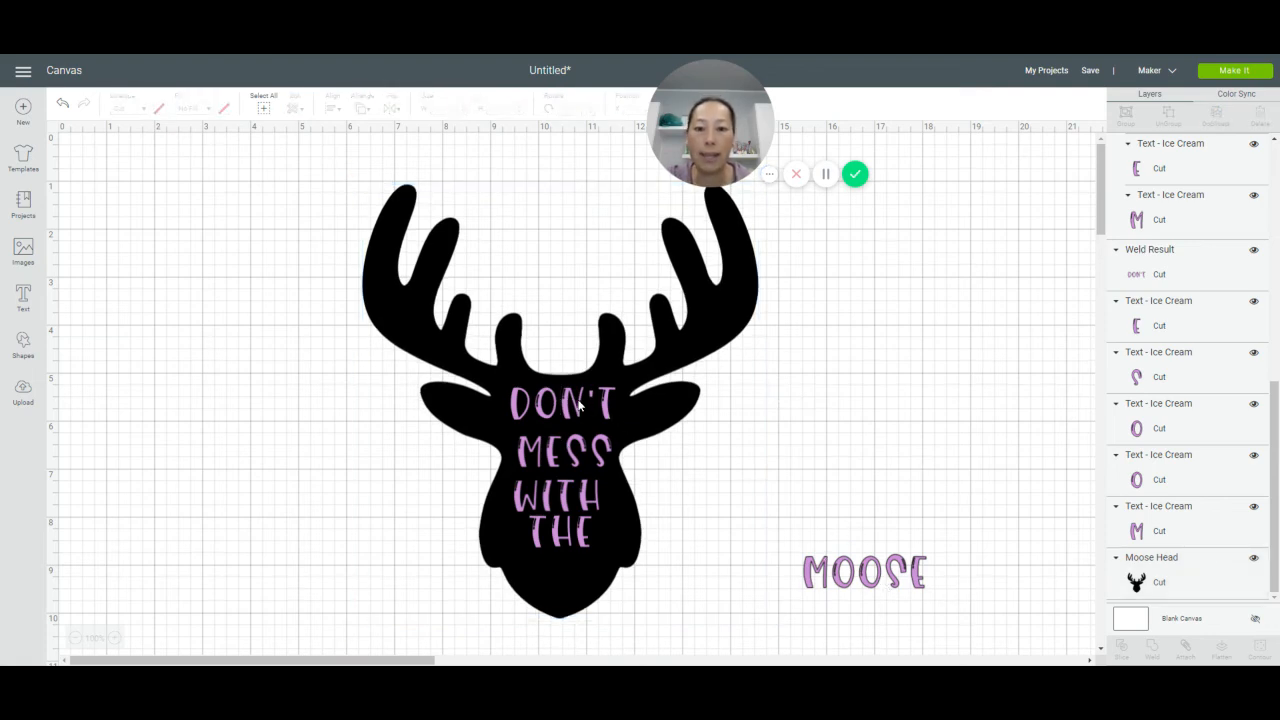
drag(579, 404, 576, 397)
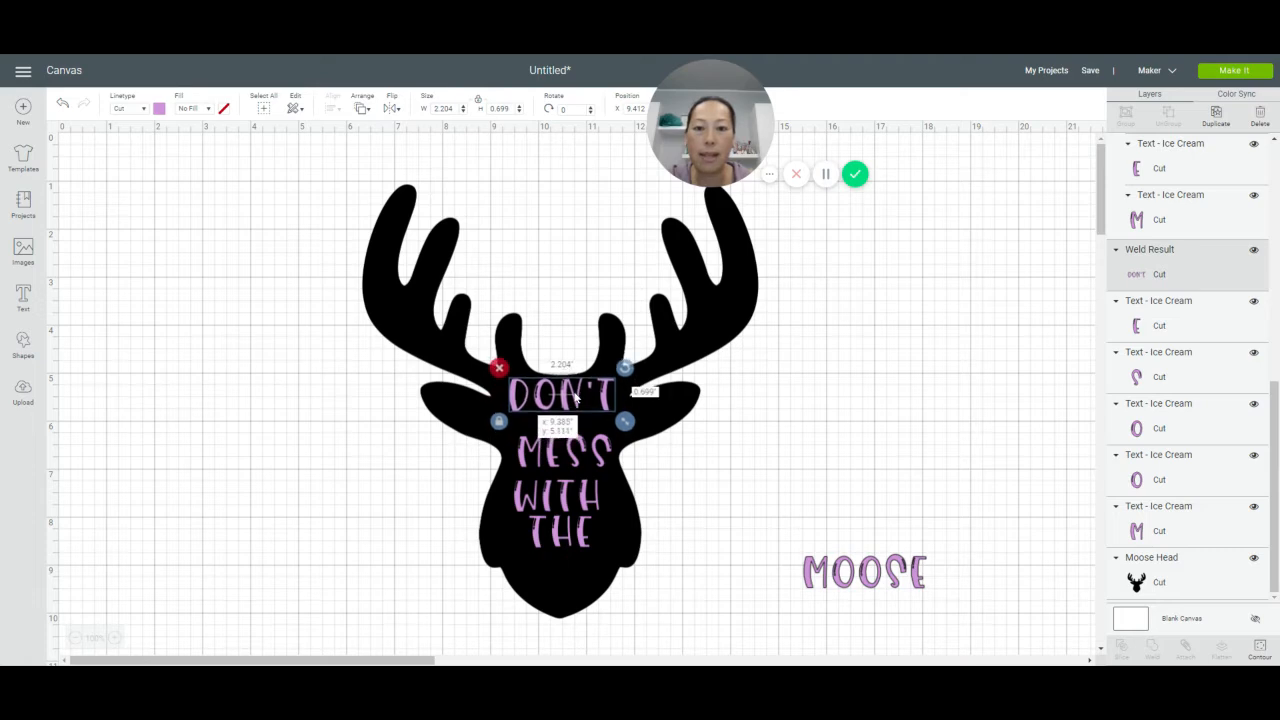
click(575, 452)
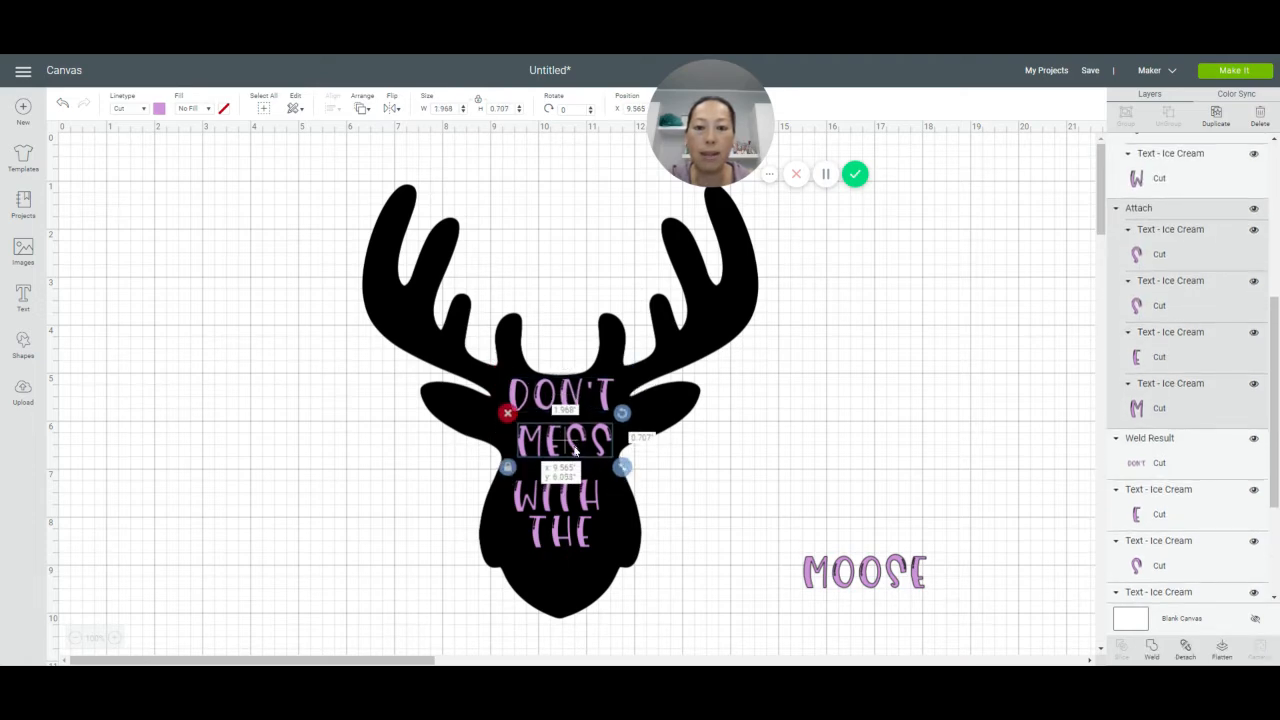
drag(575, 452, 575, 442)
click(566, 508)
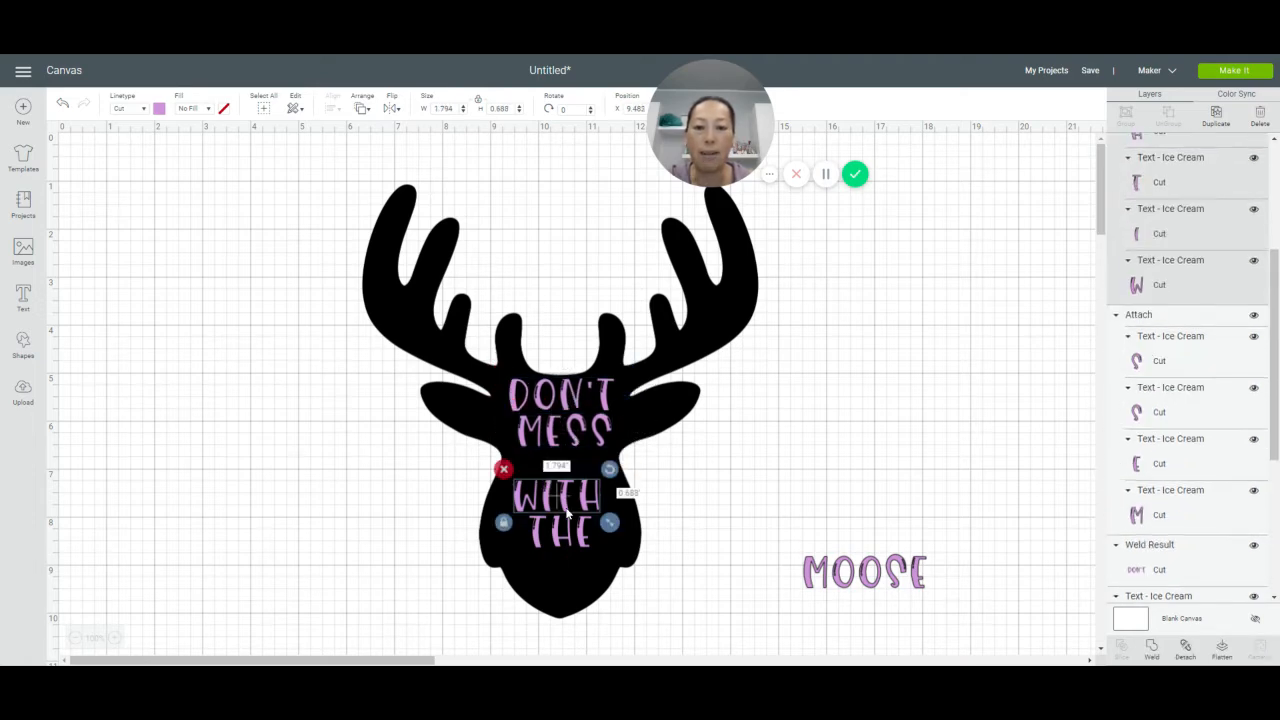
drag(566, 508, 572, 478)
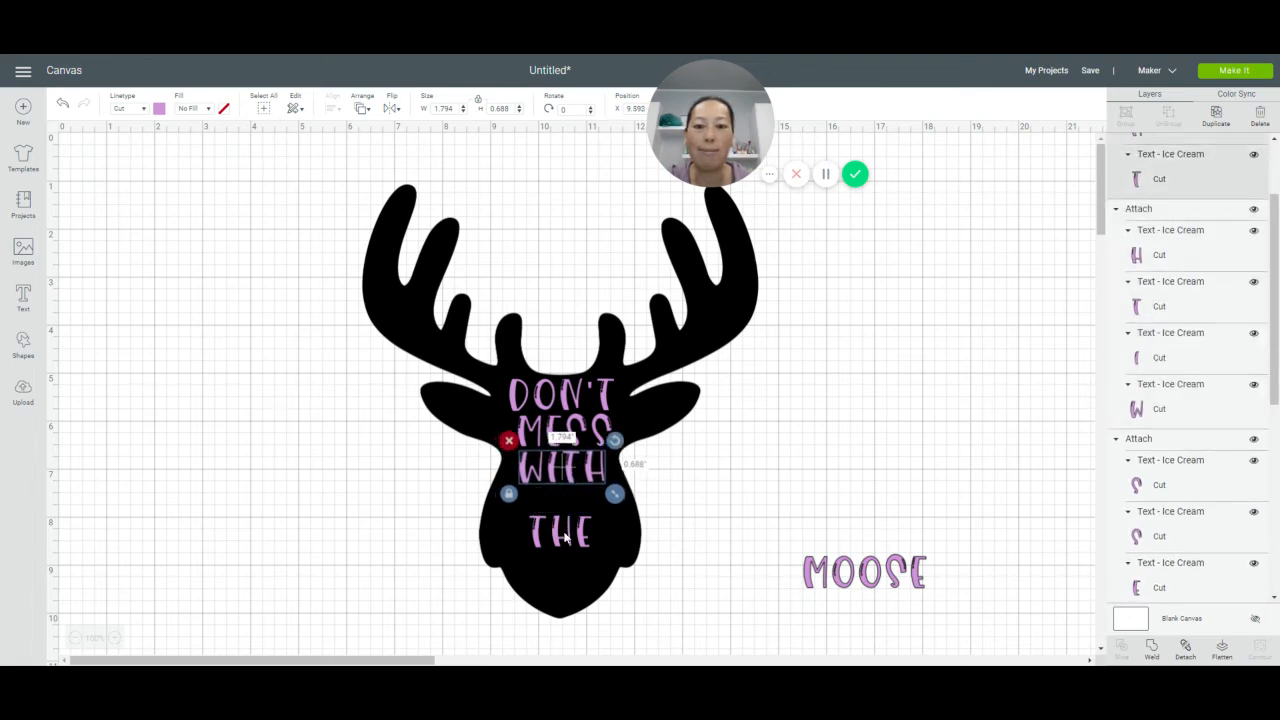
drag(568, 531, 561, 510)
Attach the letters of MOOSE together and place the word below THE on the moose's face
click(857, 572)
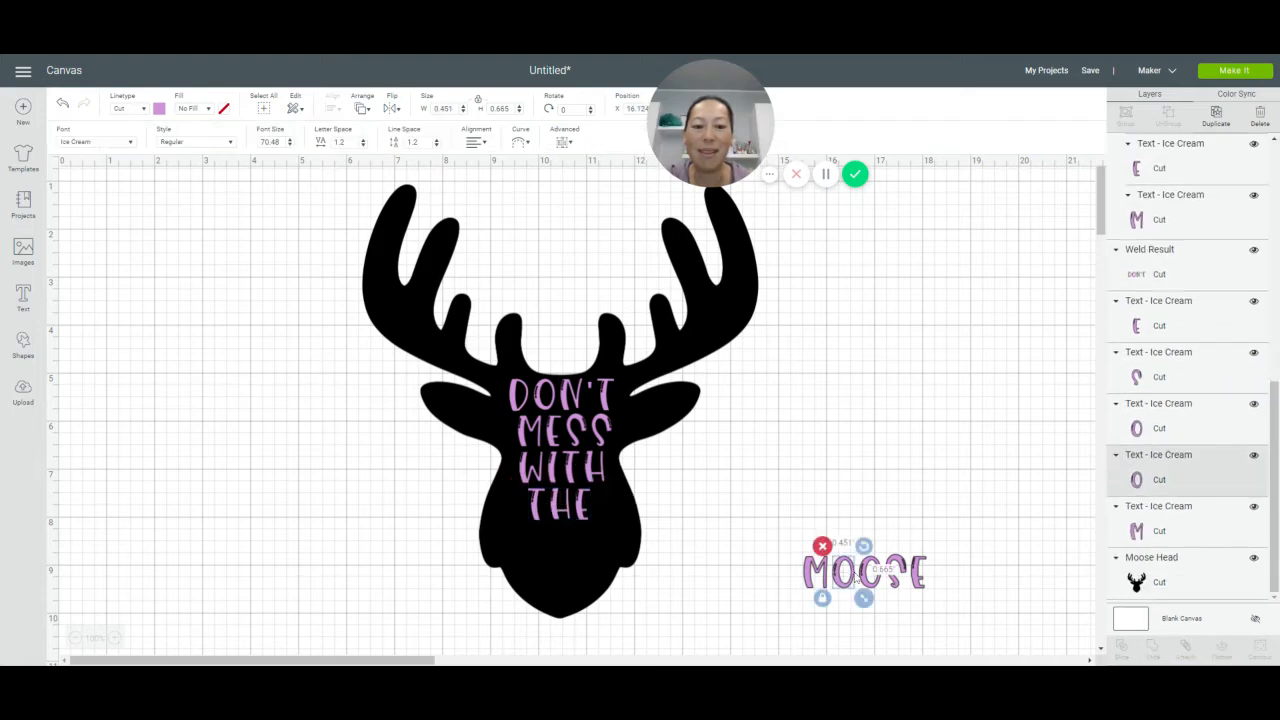
drag(763, 553, 586, 551)
click(1186, 648)
Center all the stacked words and the moose head on one another horizontally
click(552, 283)
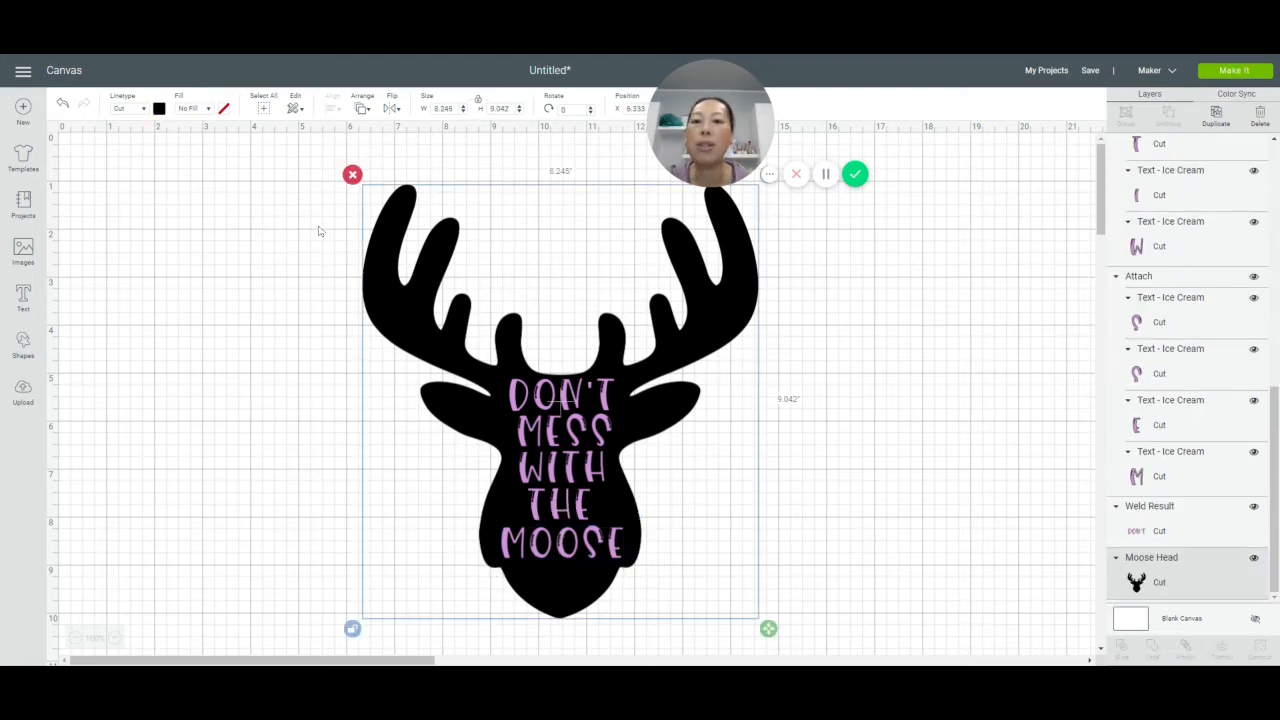
click(307, 217)
drag(305, 207, 793, 570)
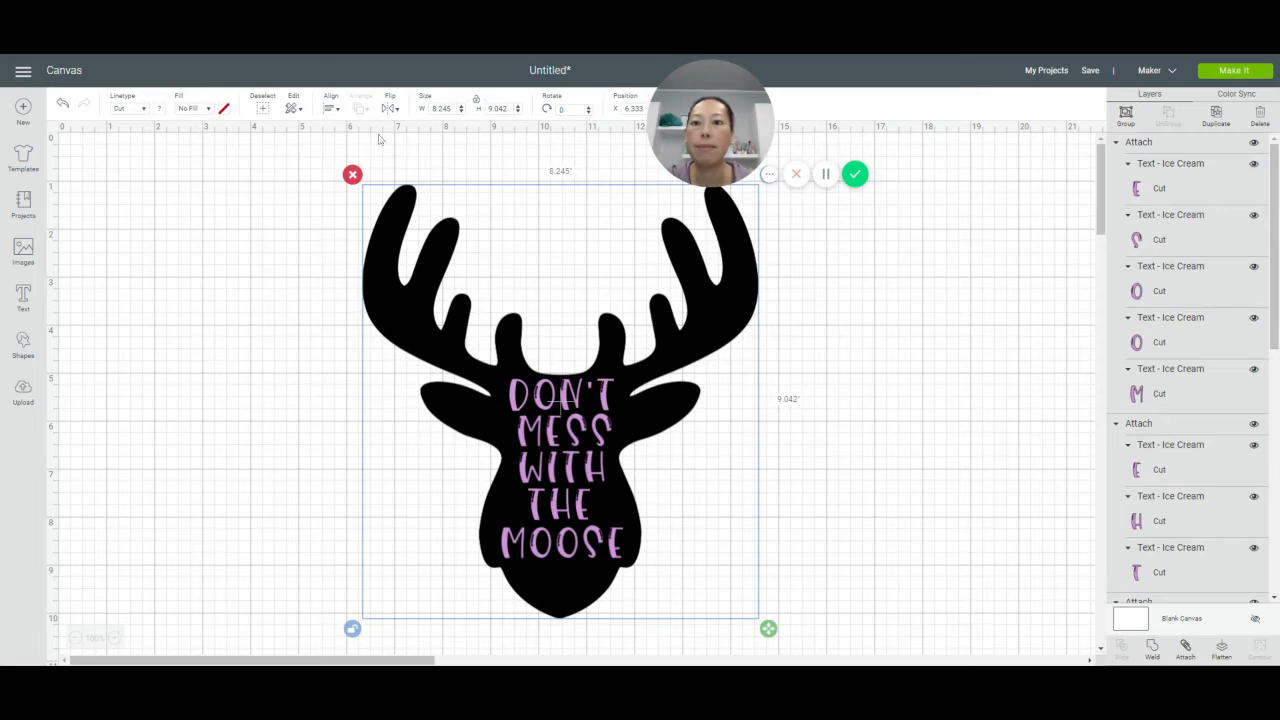
click(327, 110)
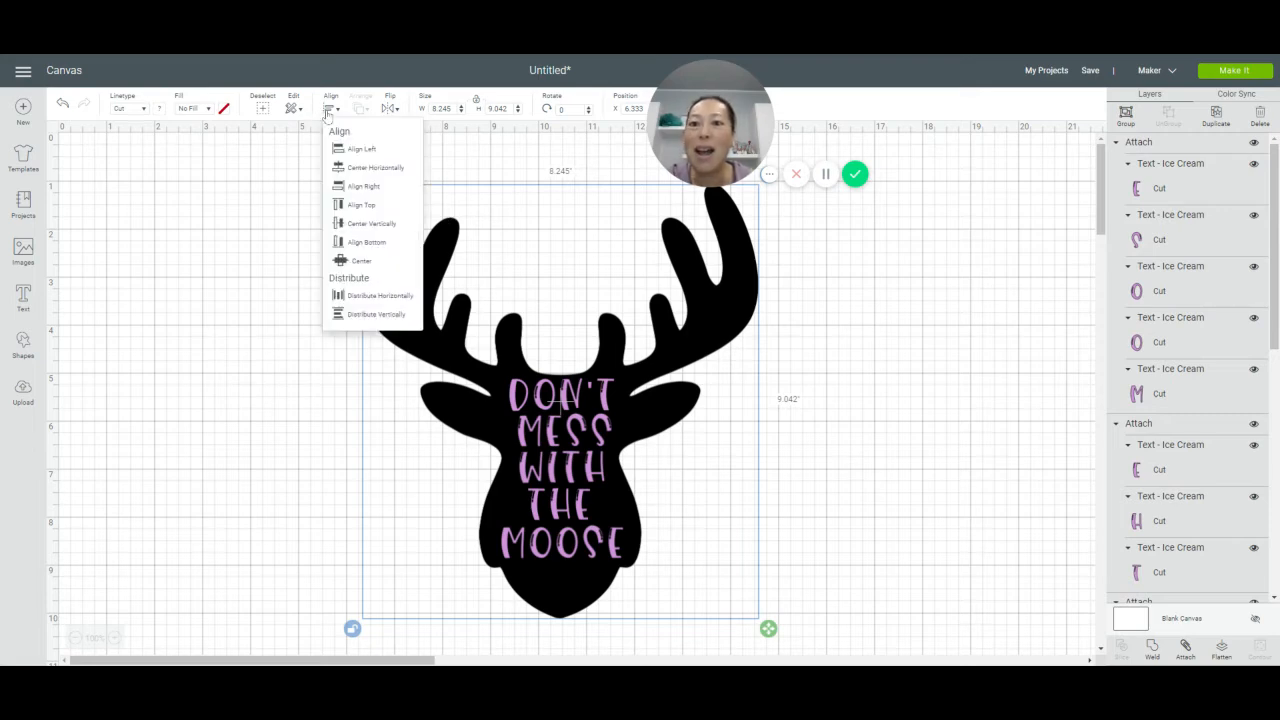
click(343, 170)
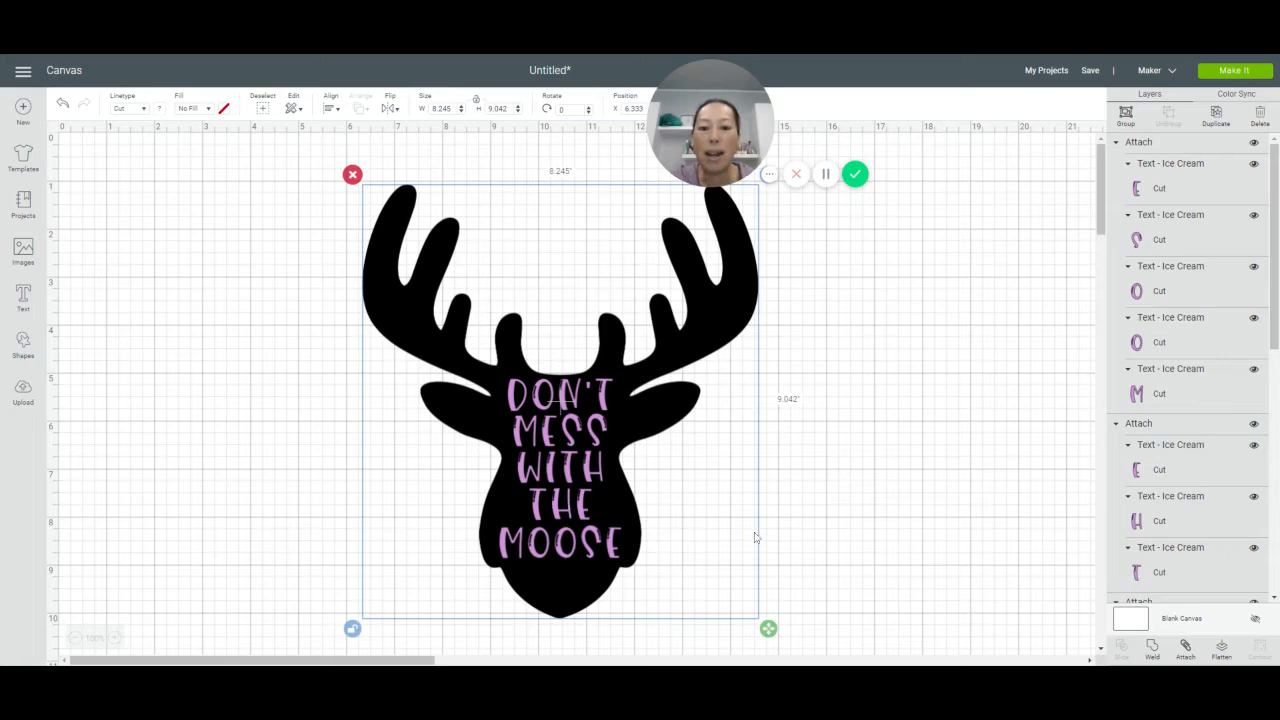
click(924, 540)
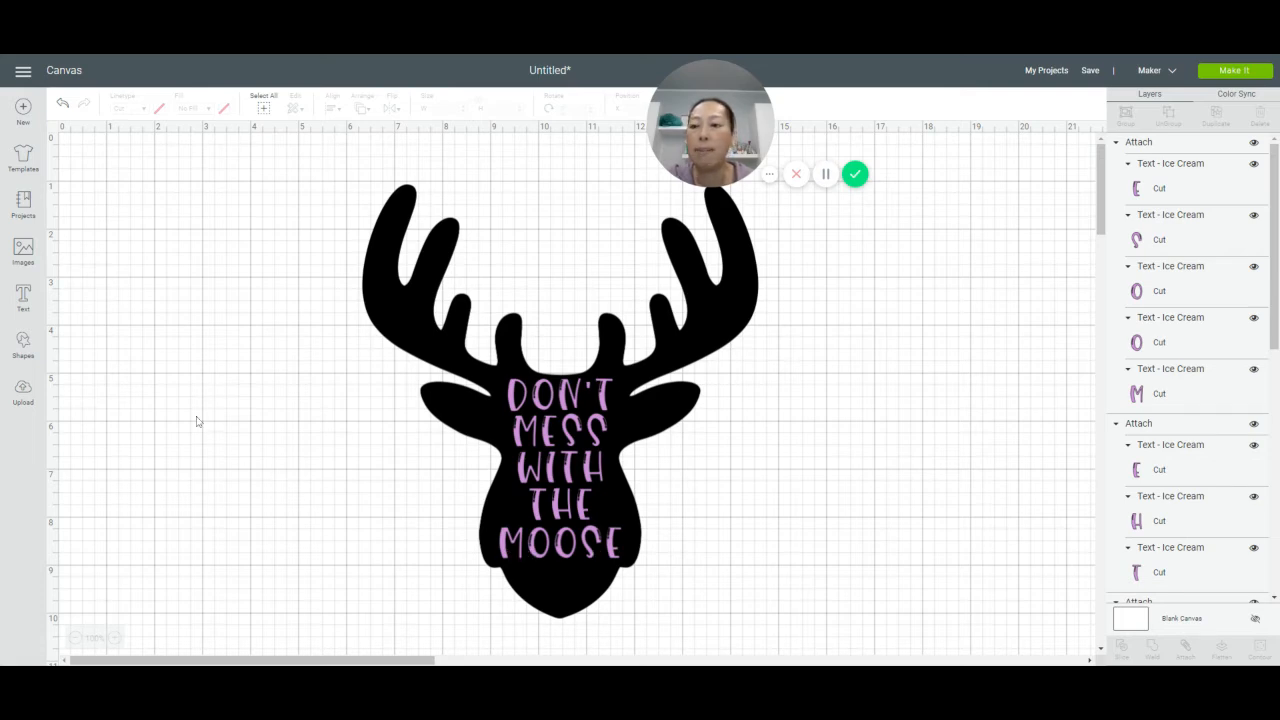
Add a new text object reading "Moose" and set its font to XOXO Glow
click(23, 296)
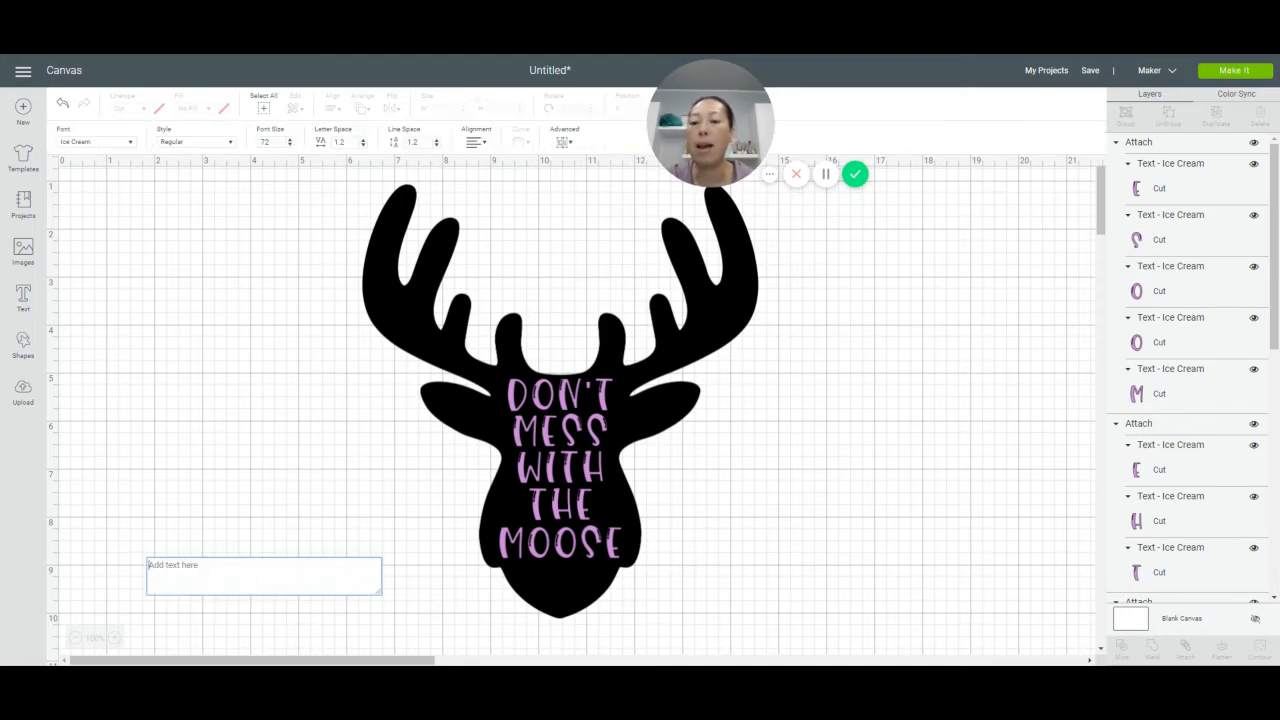
text(Moose)
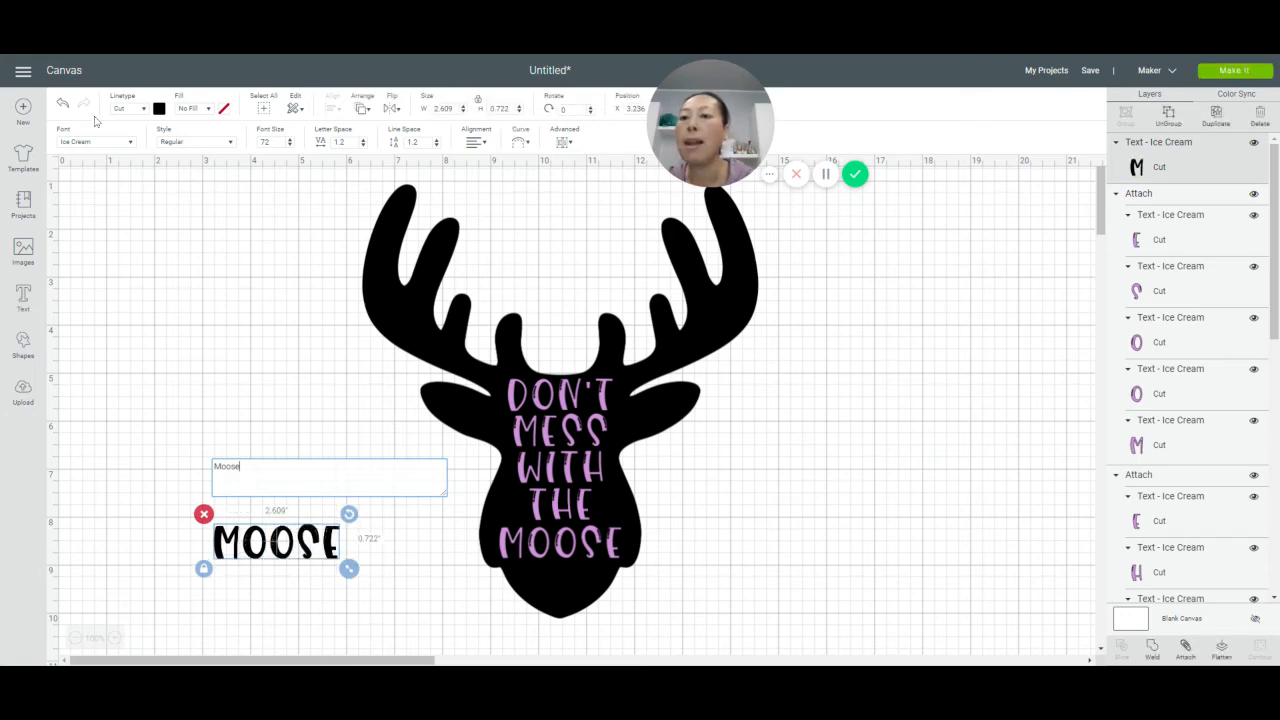
click(130, 147)
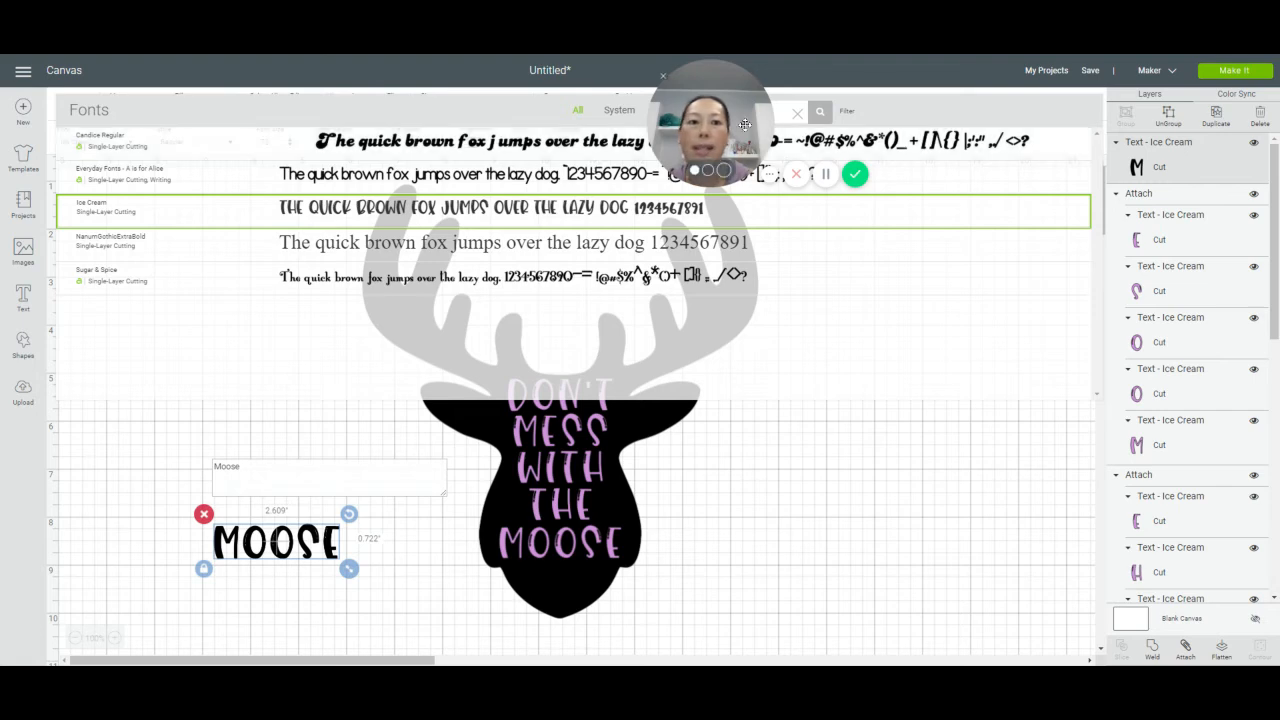
click(797, 112)
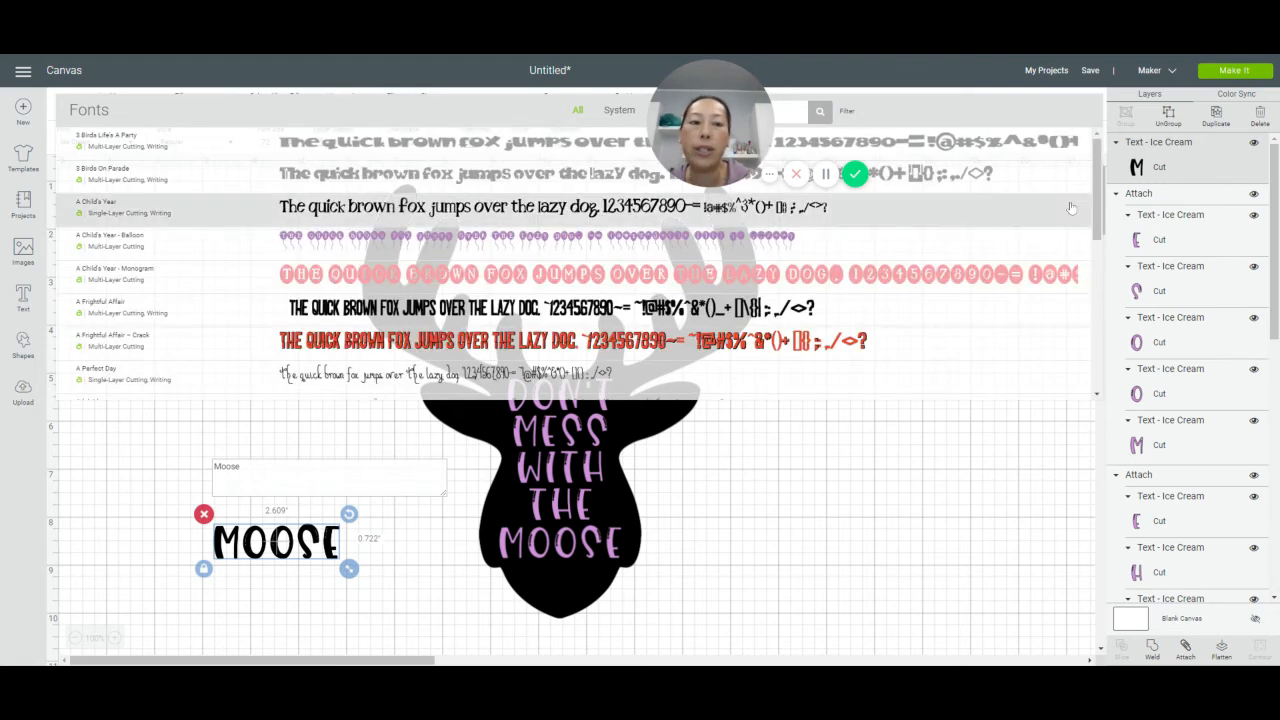
scroll(1097, 200, down, 3)
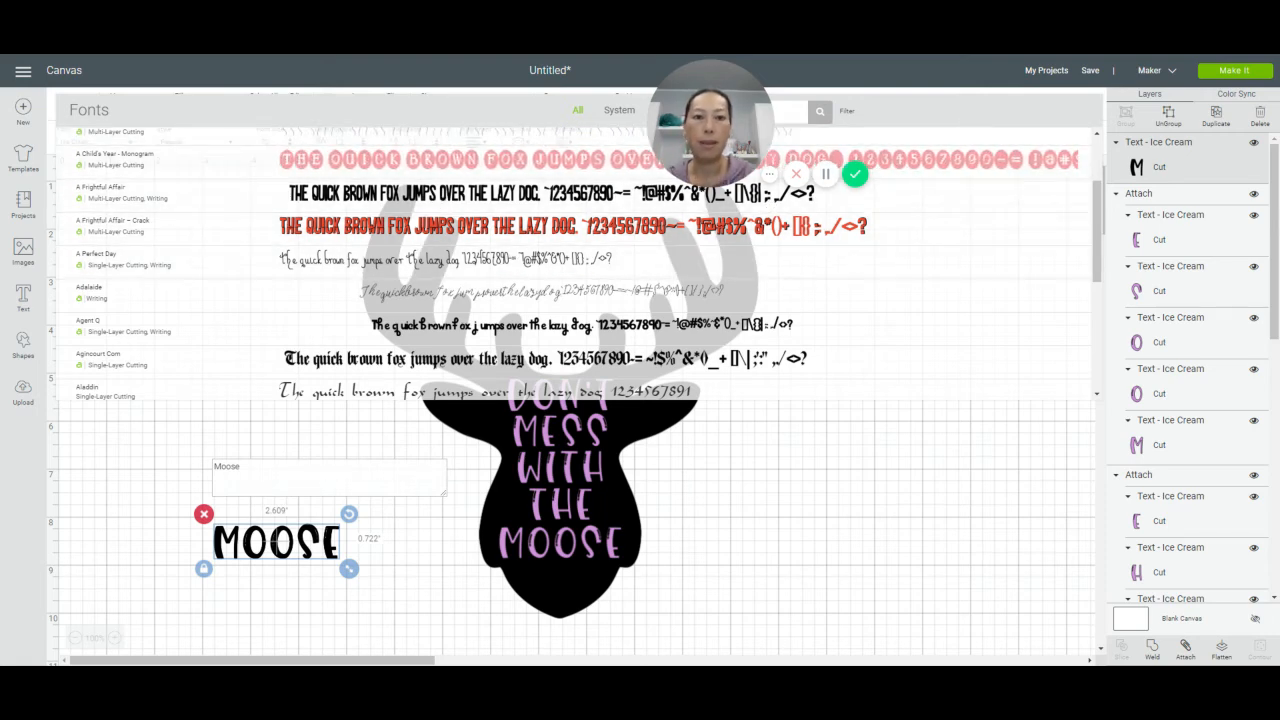
text(x)
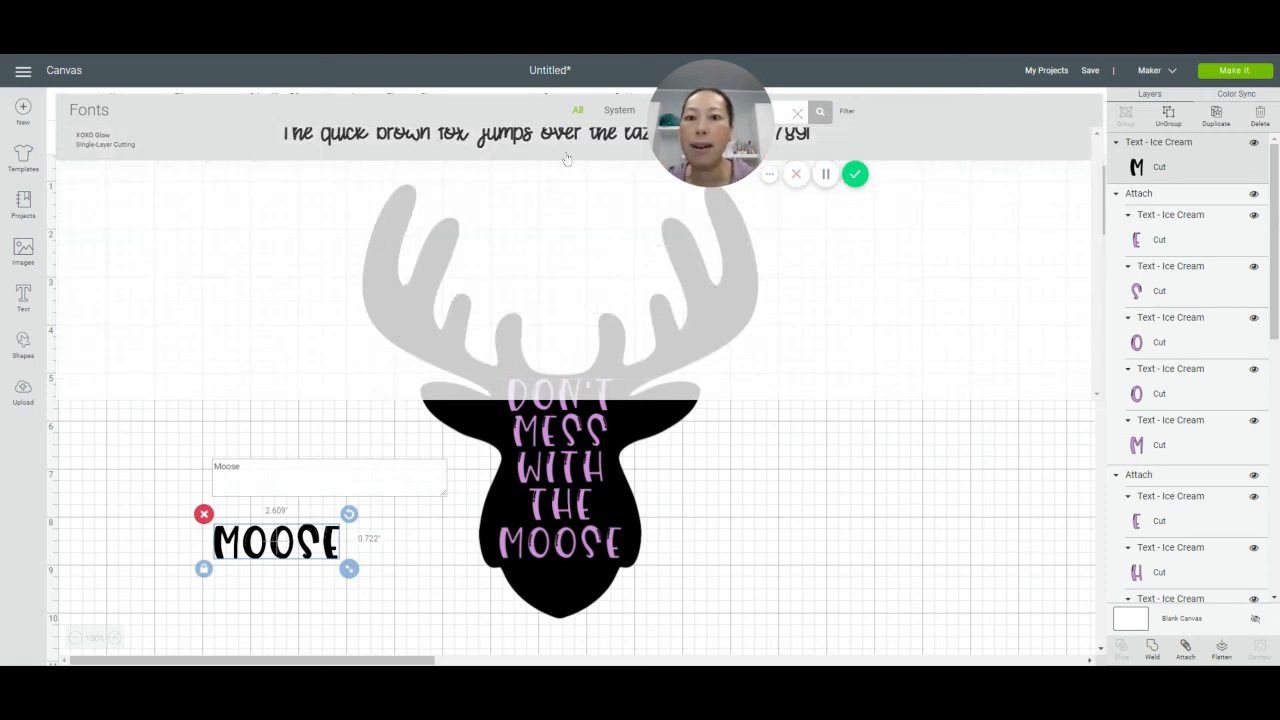
click(565, 152)
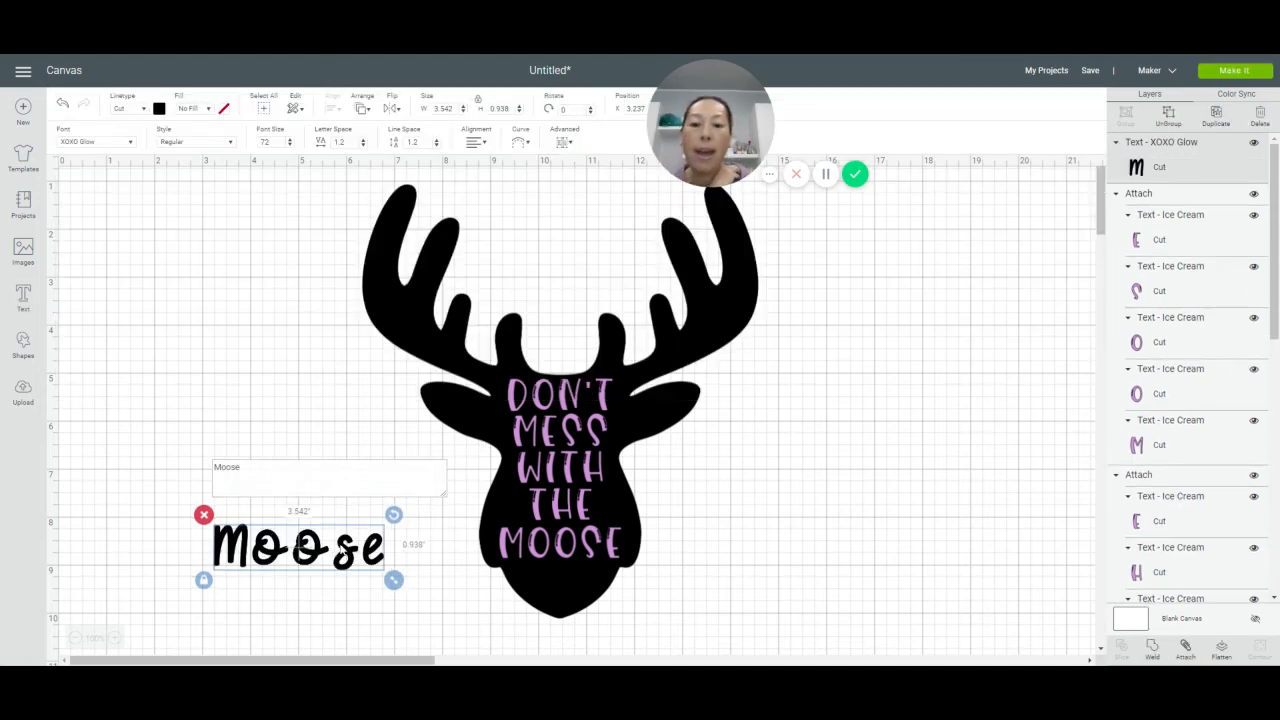
Recolor the script Moose text white and move it to the empty canvas area right of the moose head
drag(300, 545, 381, 544)
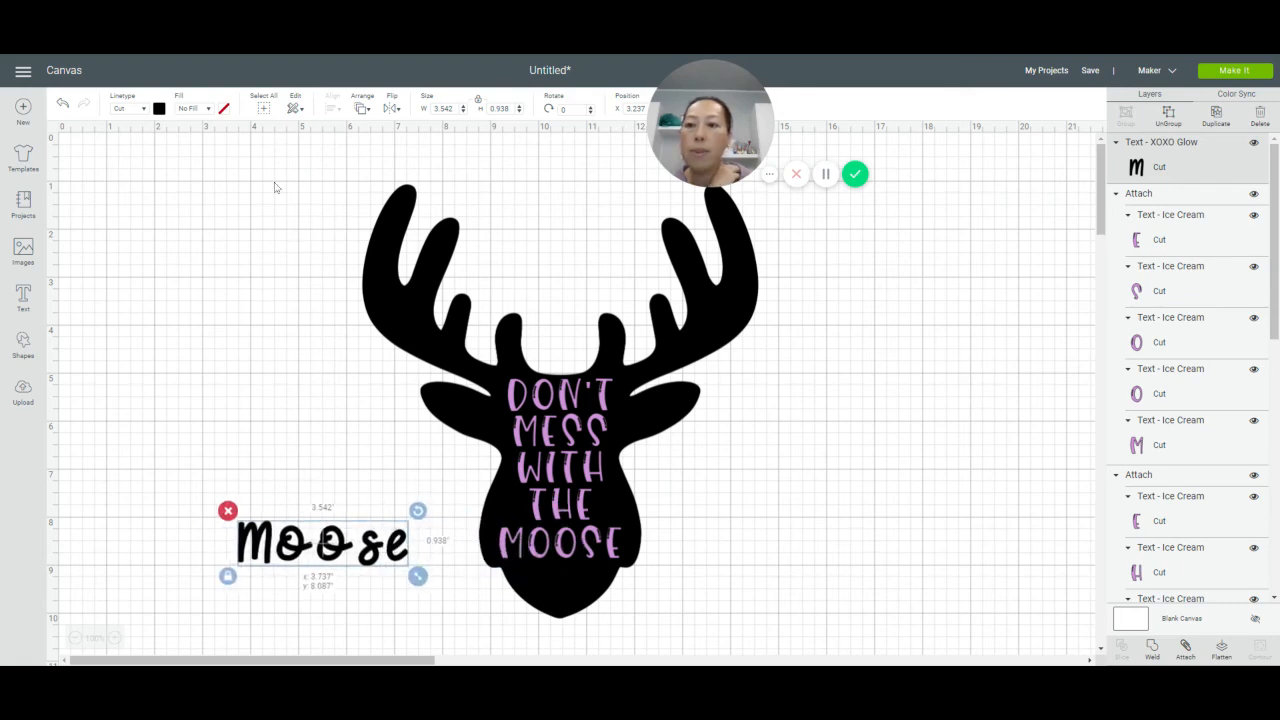
click(159, 110)
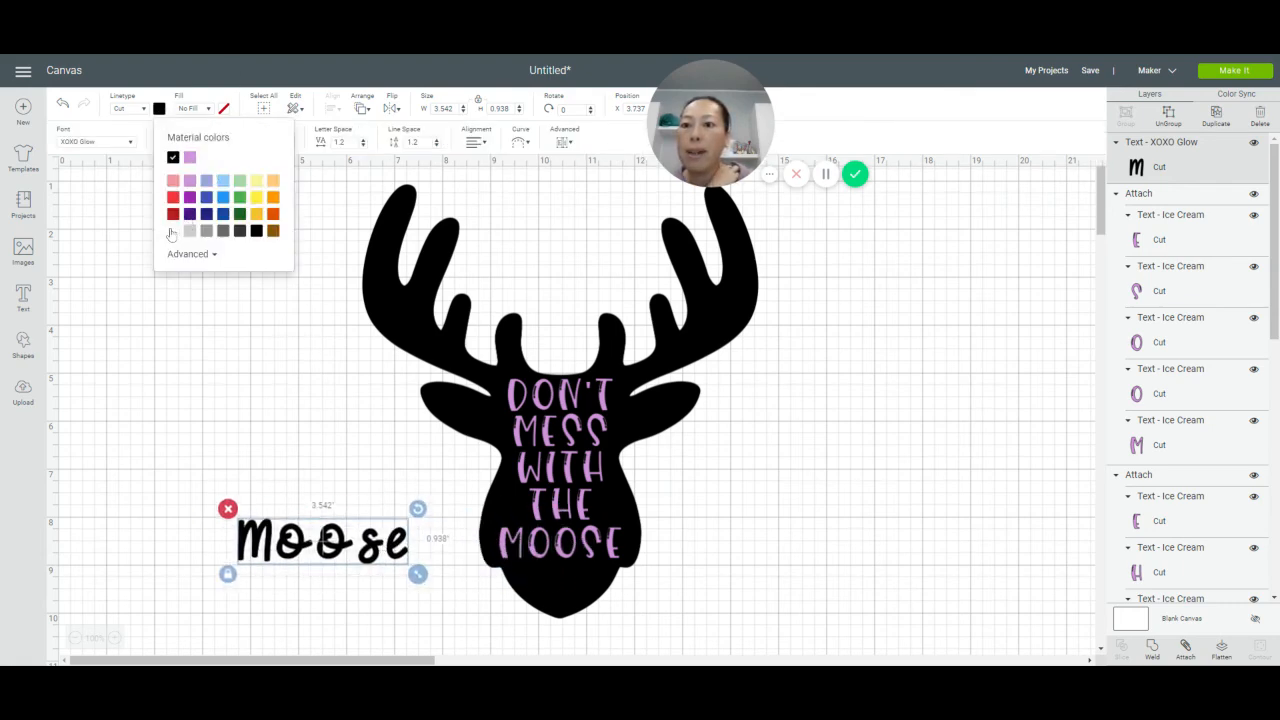
drag(376, 550, 887, 498)
Ungroup the script Moose text and slide its letters closer together so that neighbouring strokes overlap
click(1168, 118)
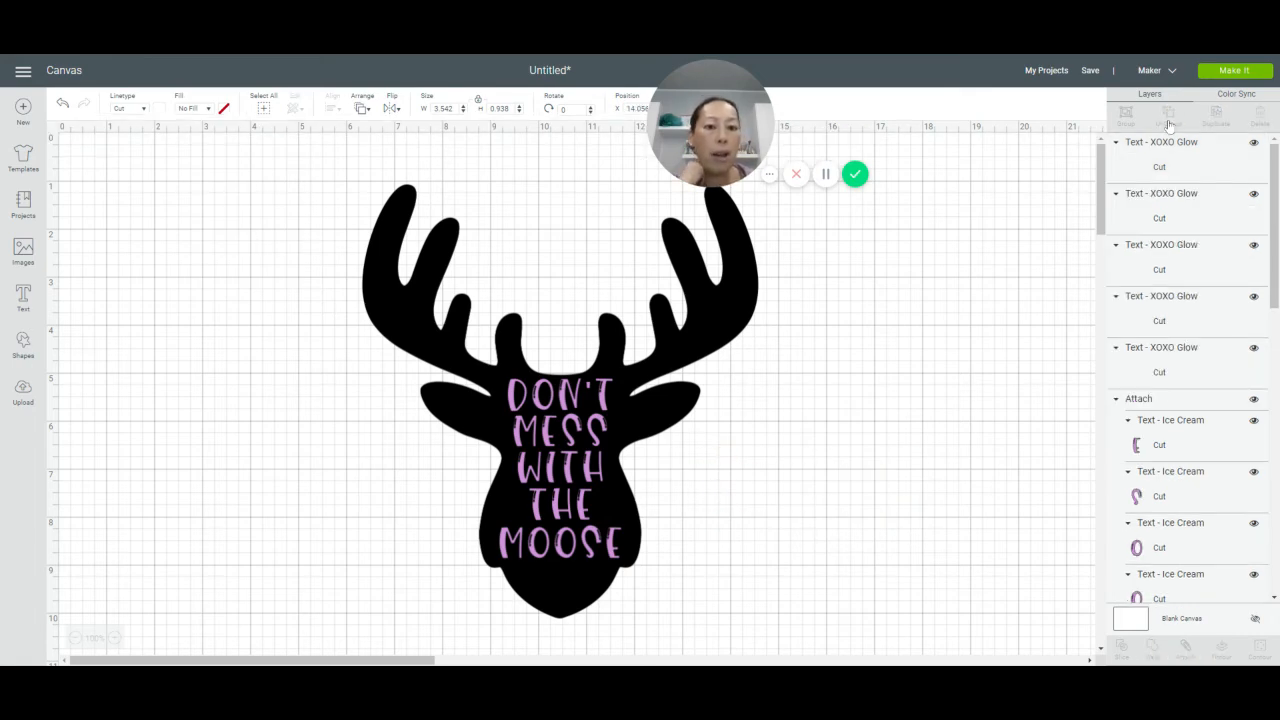
click(838, 500)
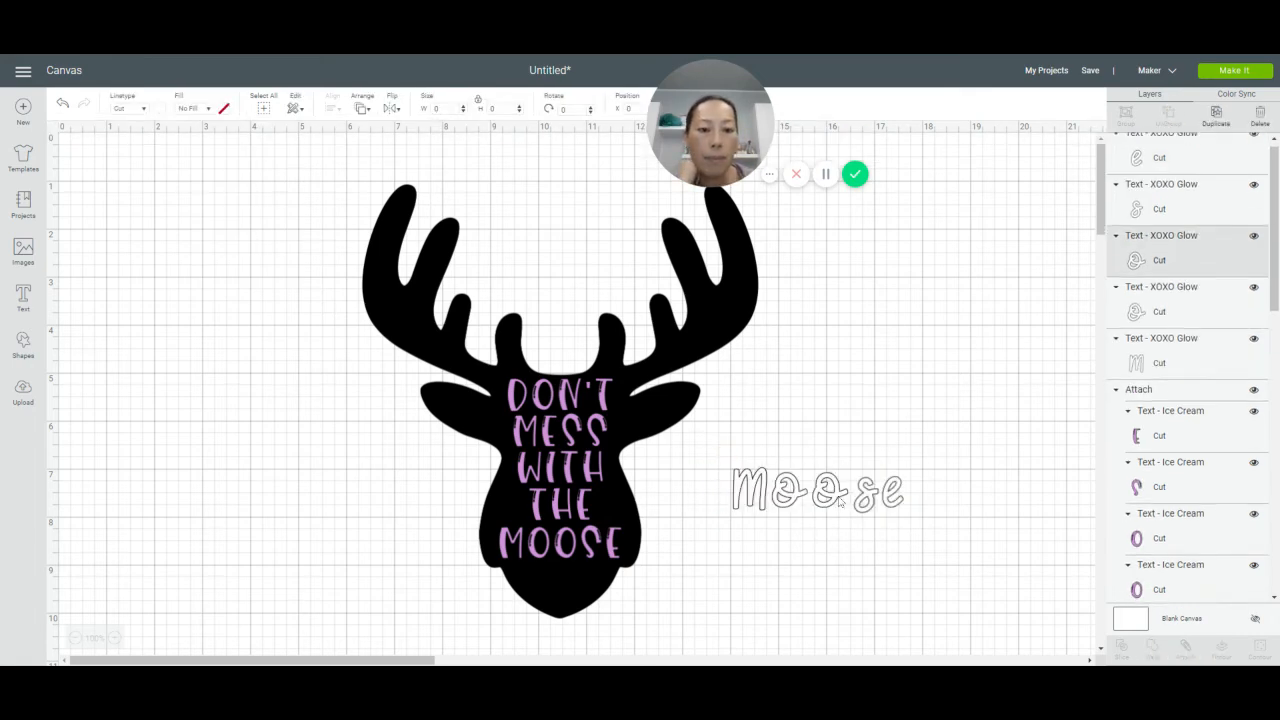
drag(834, 501, 866, 504)
click(749, 502)
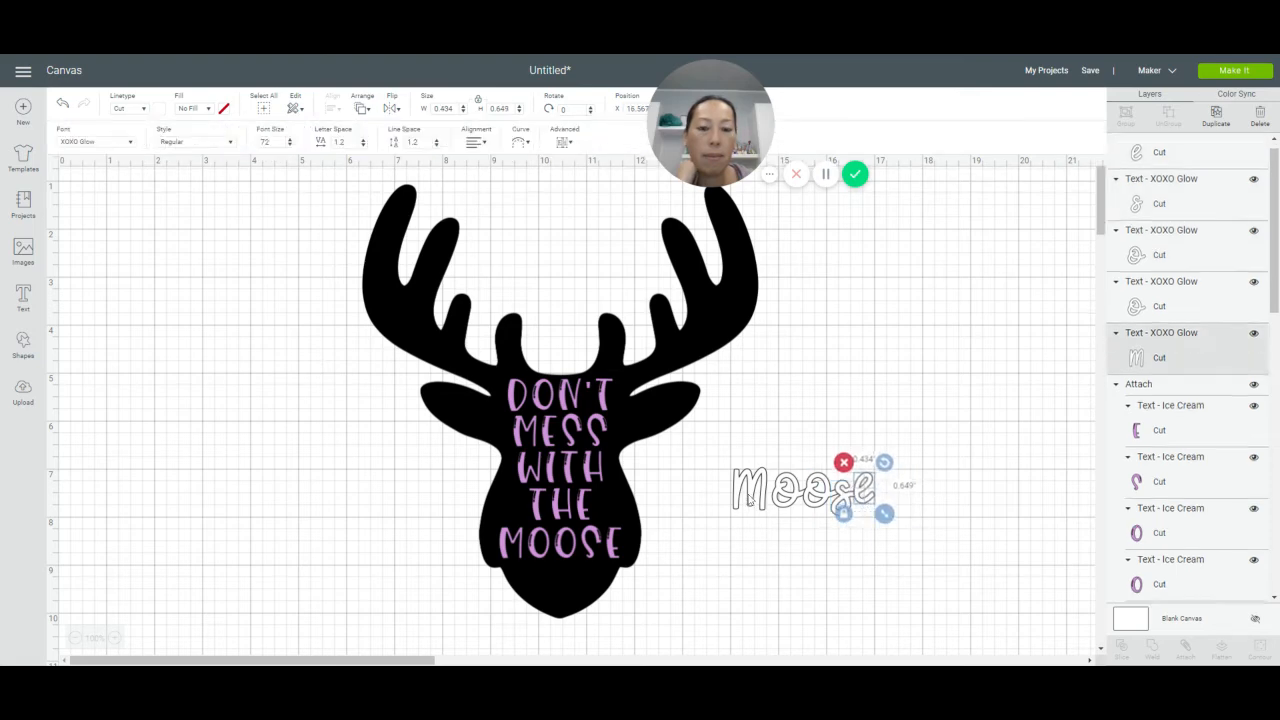
drag(749, 504, 749, 502)
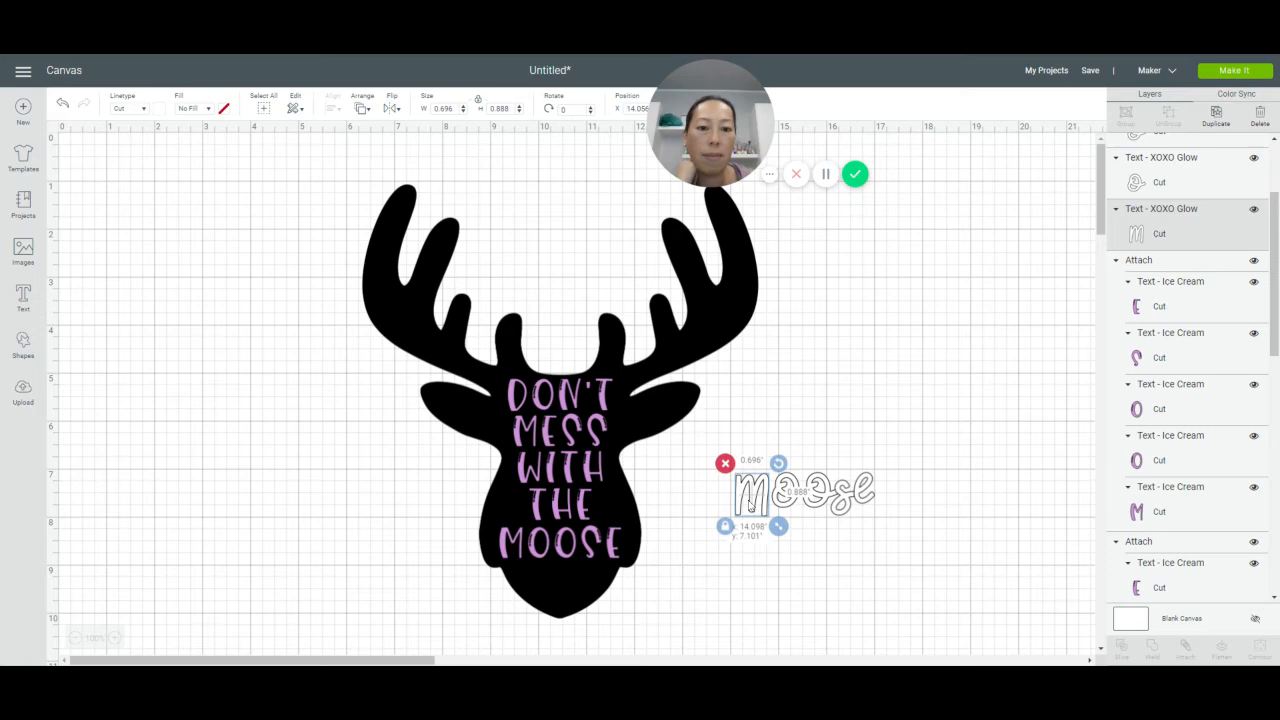
click(934, 531)
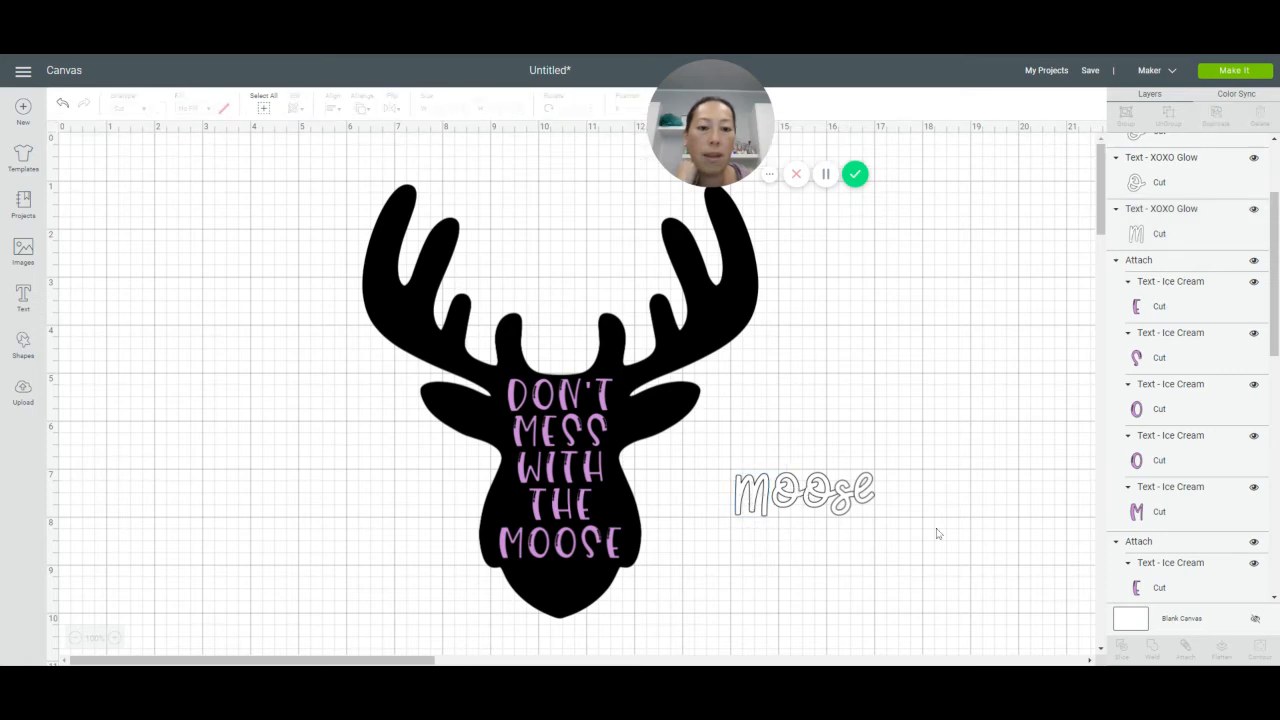
Adjust the heights of the second o, the s and the e in the script Moose to join their strokes
click(818, 497)
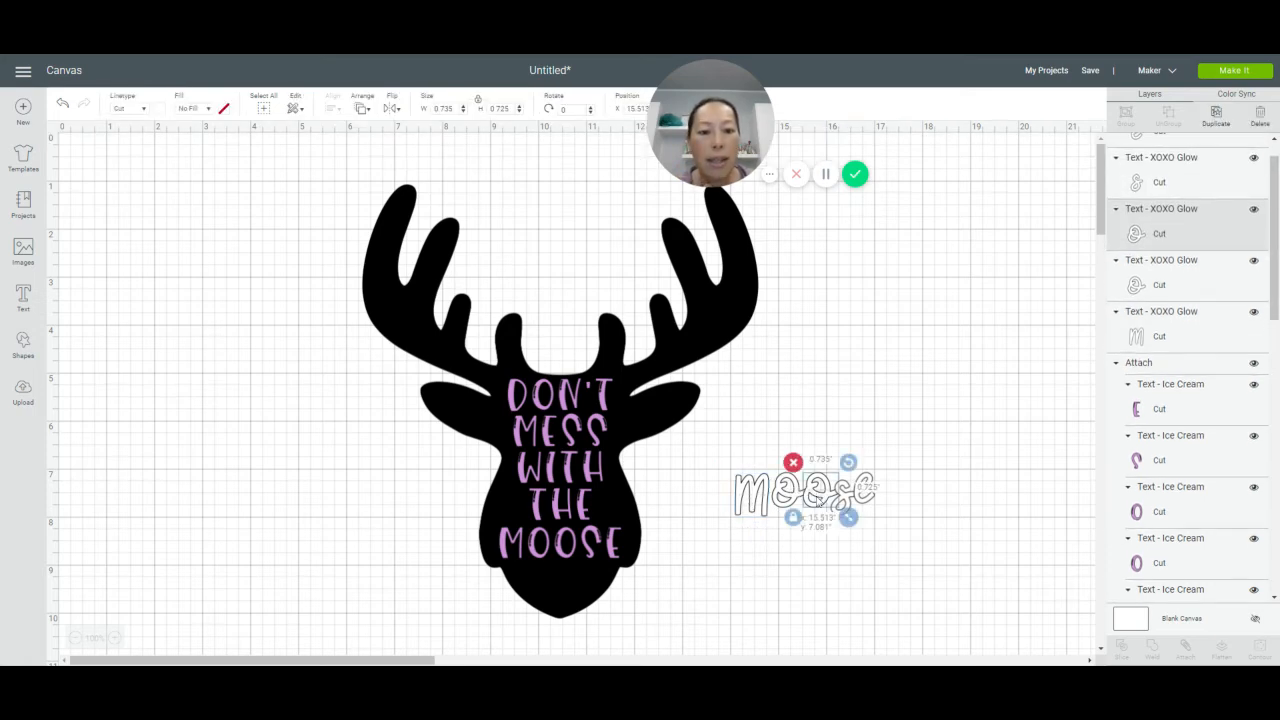
drag(817, 502, 817, 504)
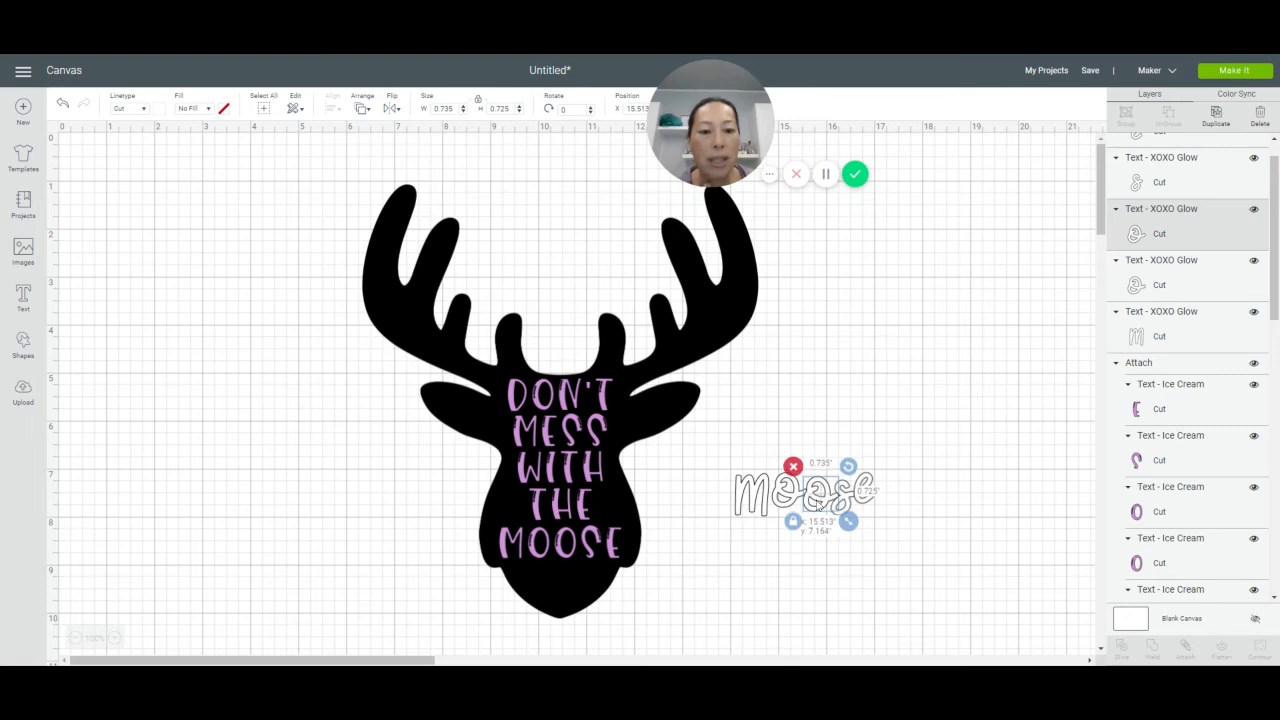
click(849, 490)
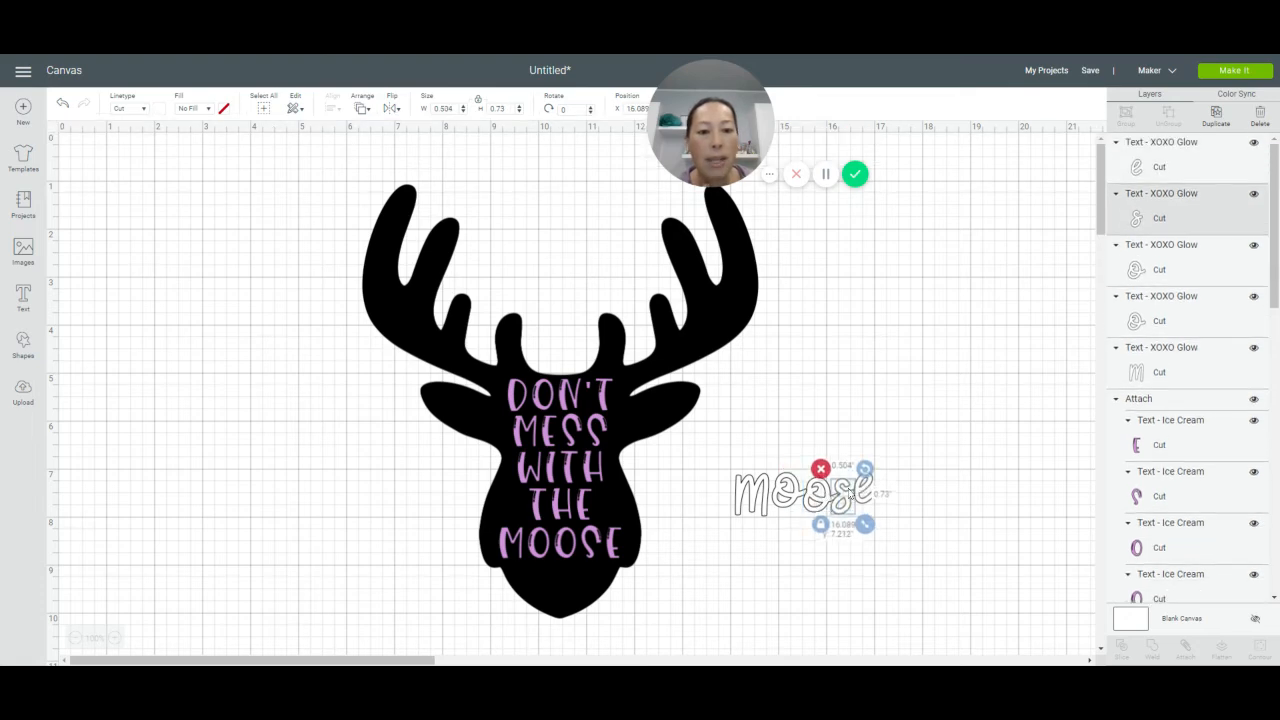
drag(850, 494, 850, 492)
click(859, 502)
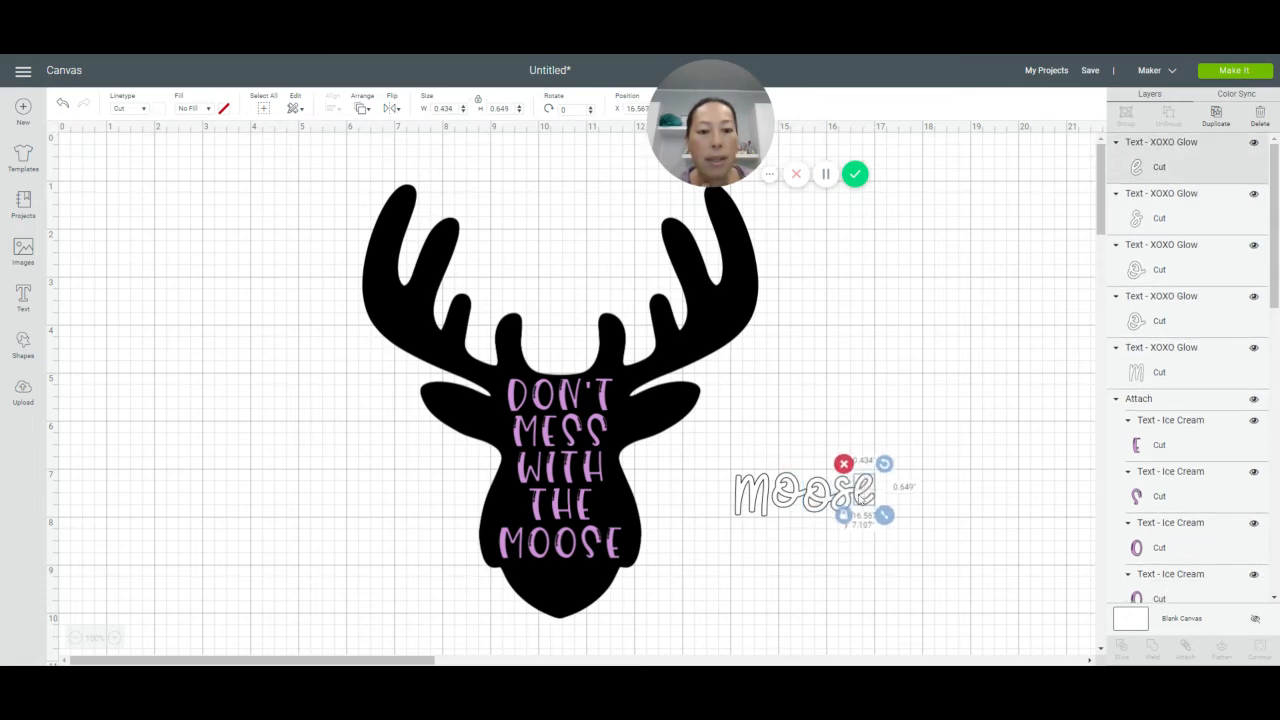
drag(862, 503, 862, 502)
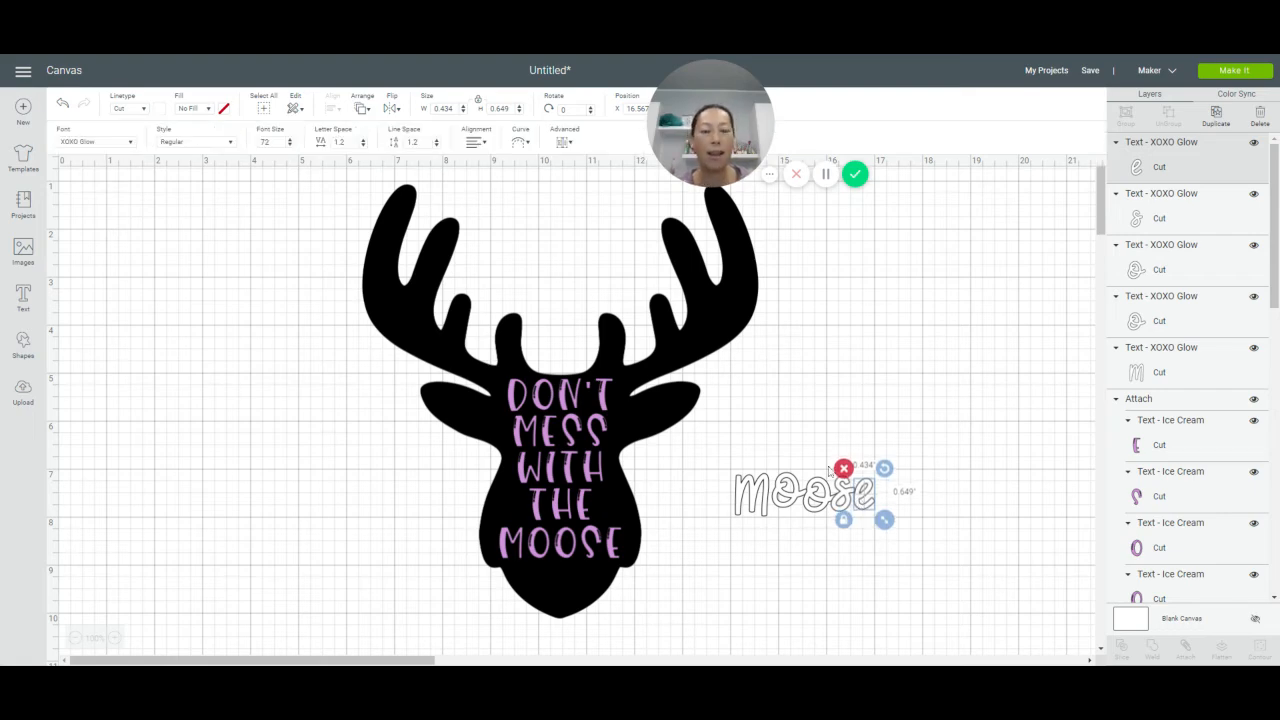
Raise the script M to about Y 7.03 inches and fine-tune the heights of both o's and the s
click(923, 471)
click(742, 498)
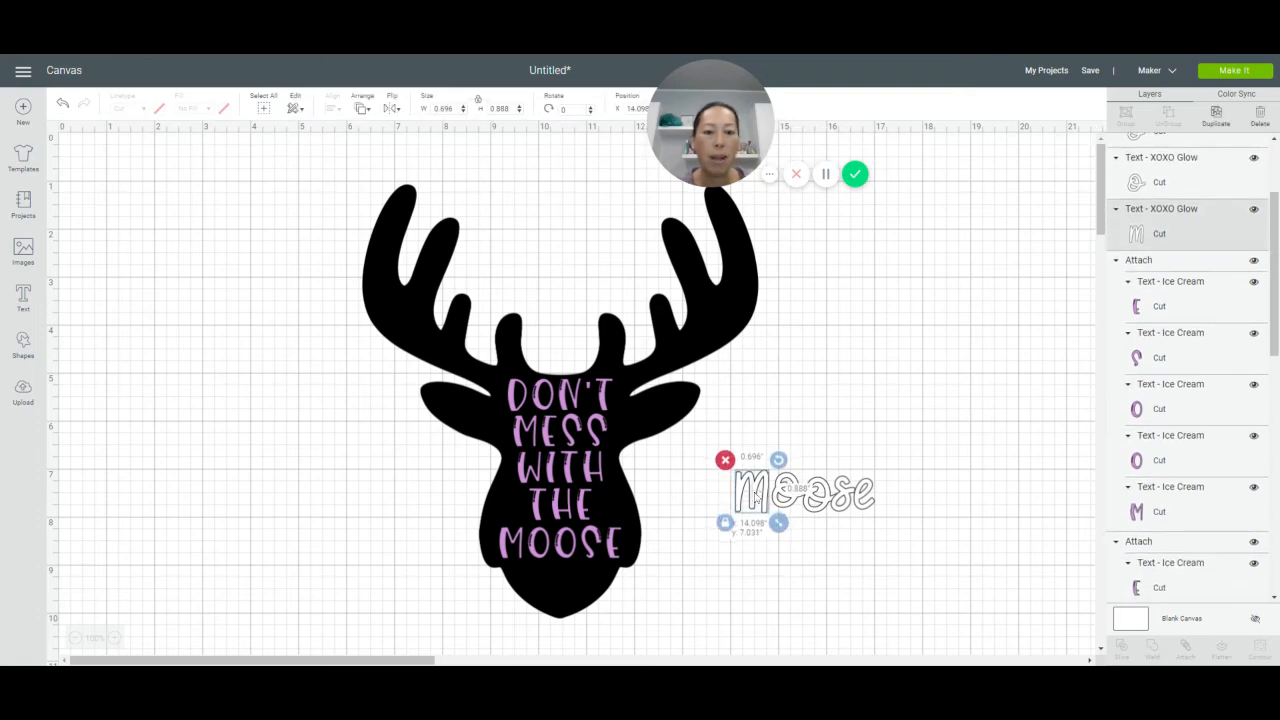
click(950, 478)
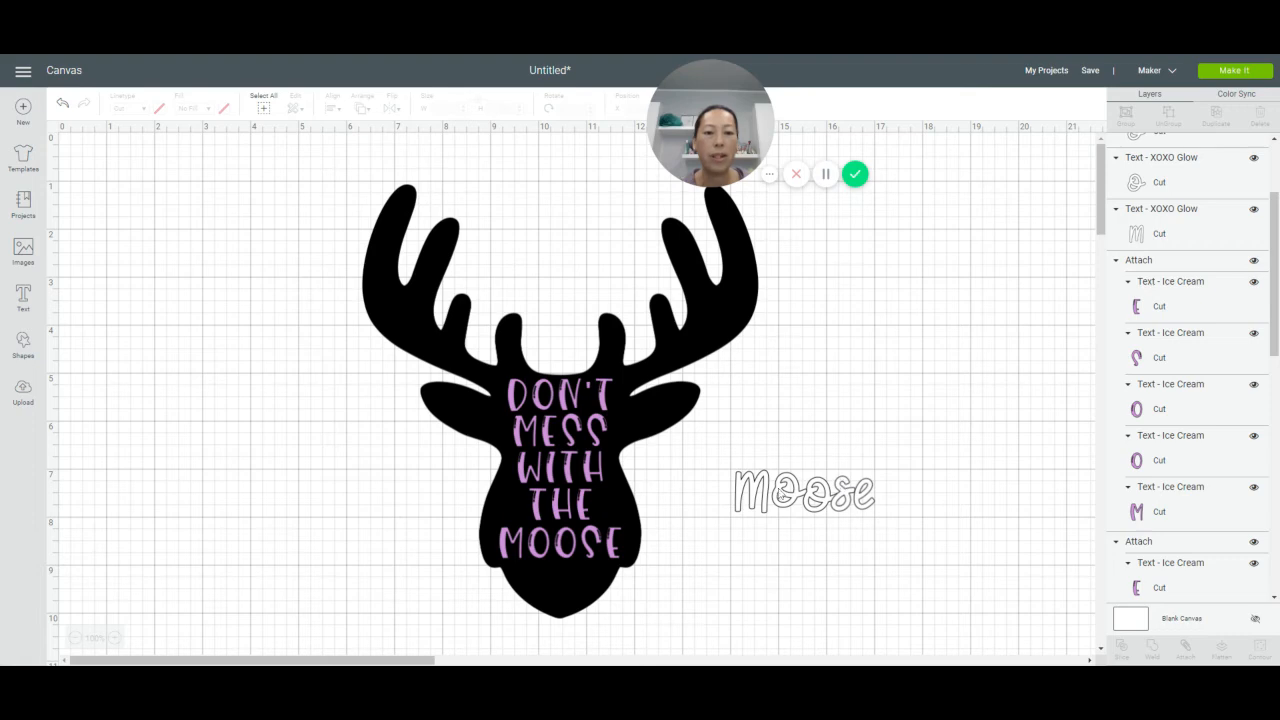
click(782, 494)
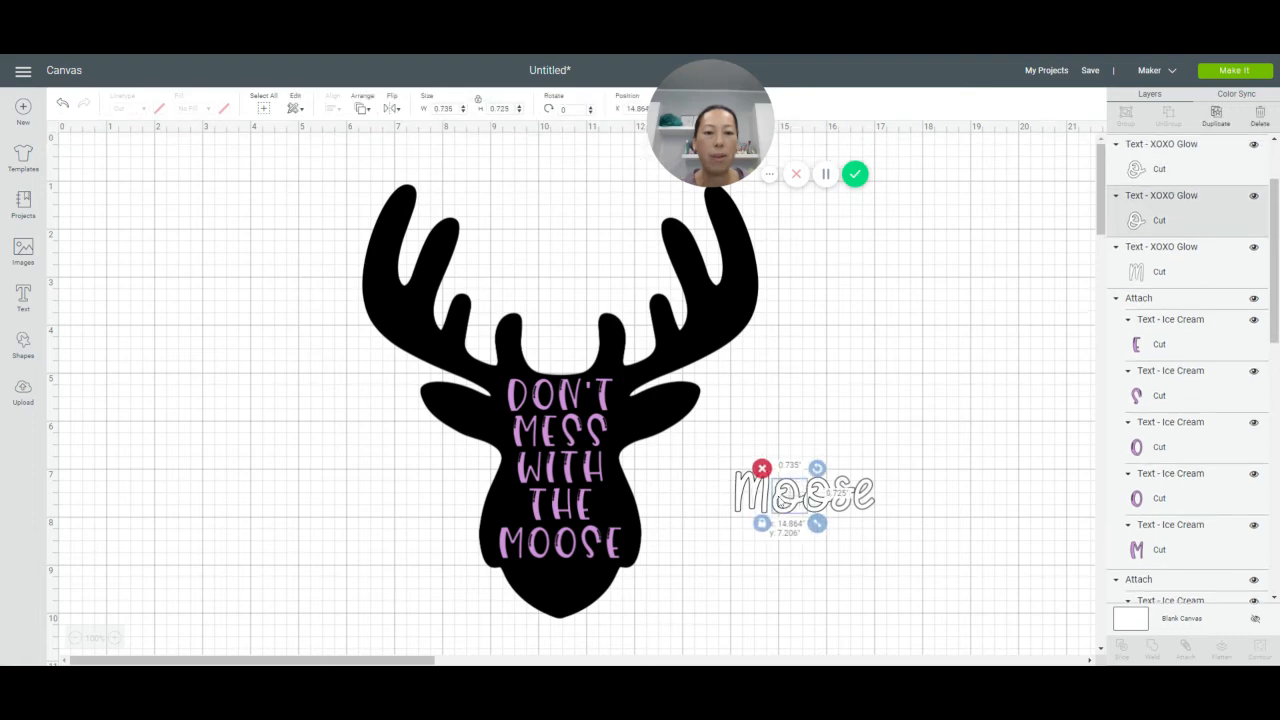
click(835, 497)
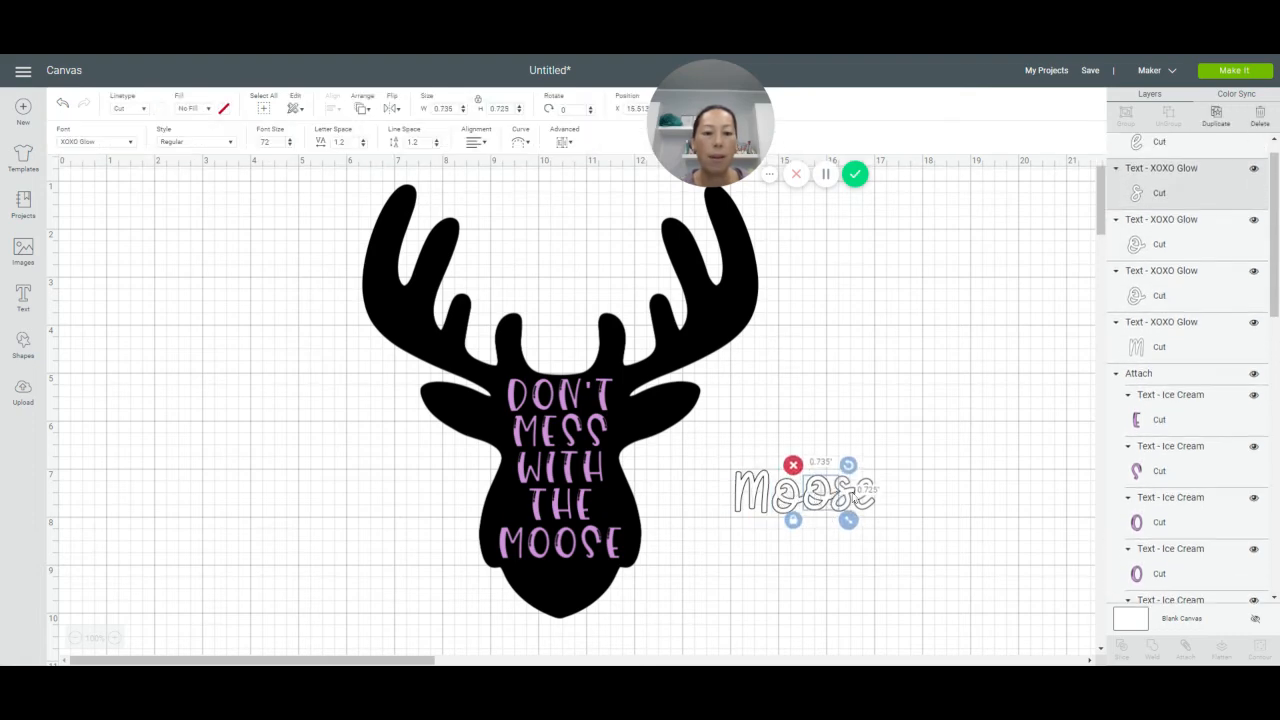
click(857, 496)
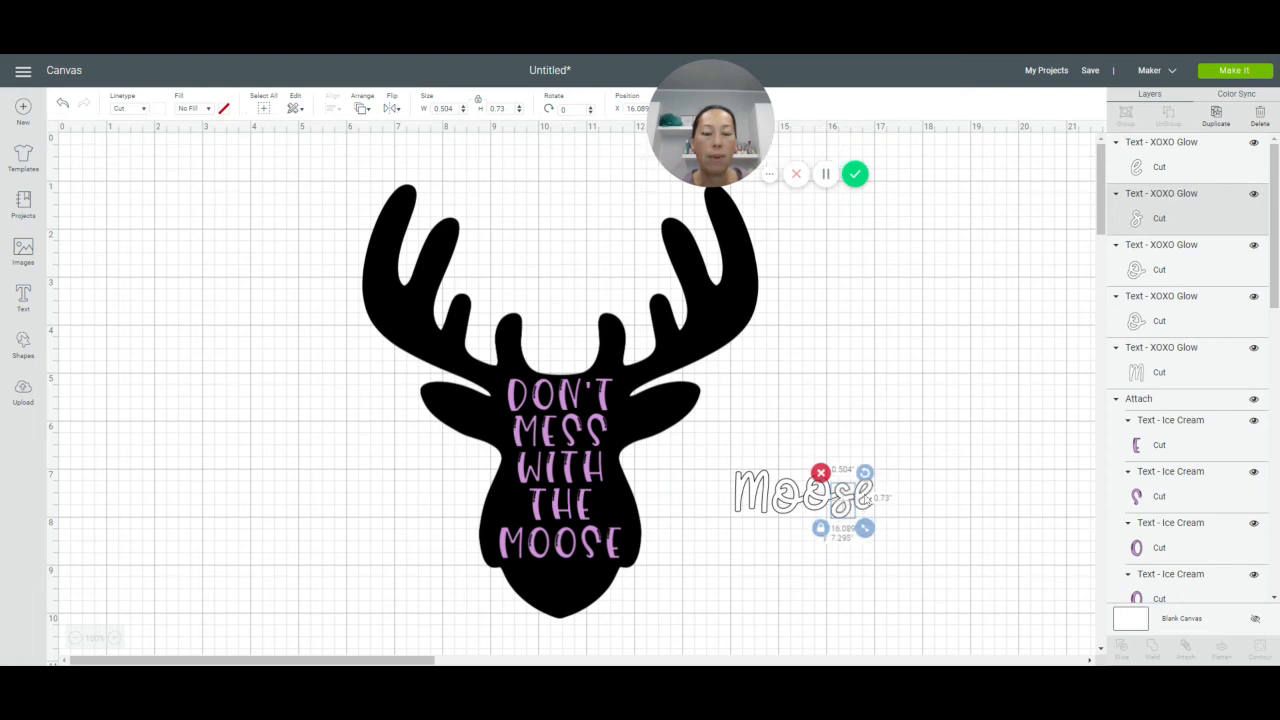
click(925, 484)
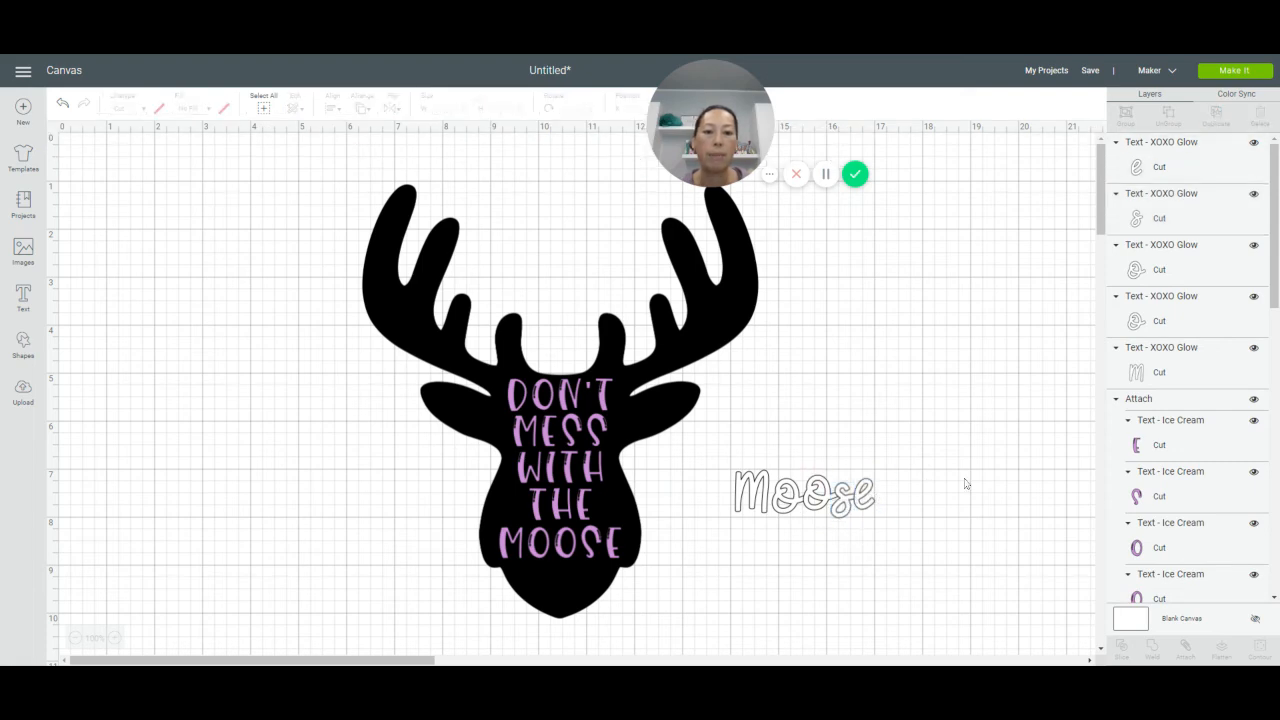
Weld the five overlapping letters of the script Moose into a single shape
drag(717, 471, 557, 497)
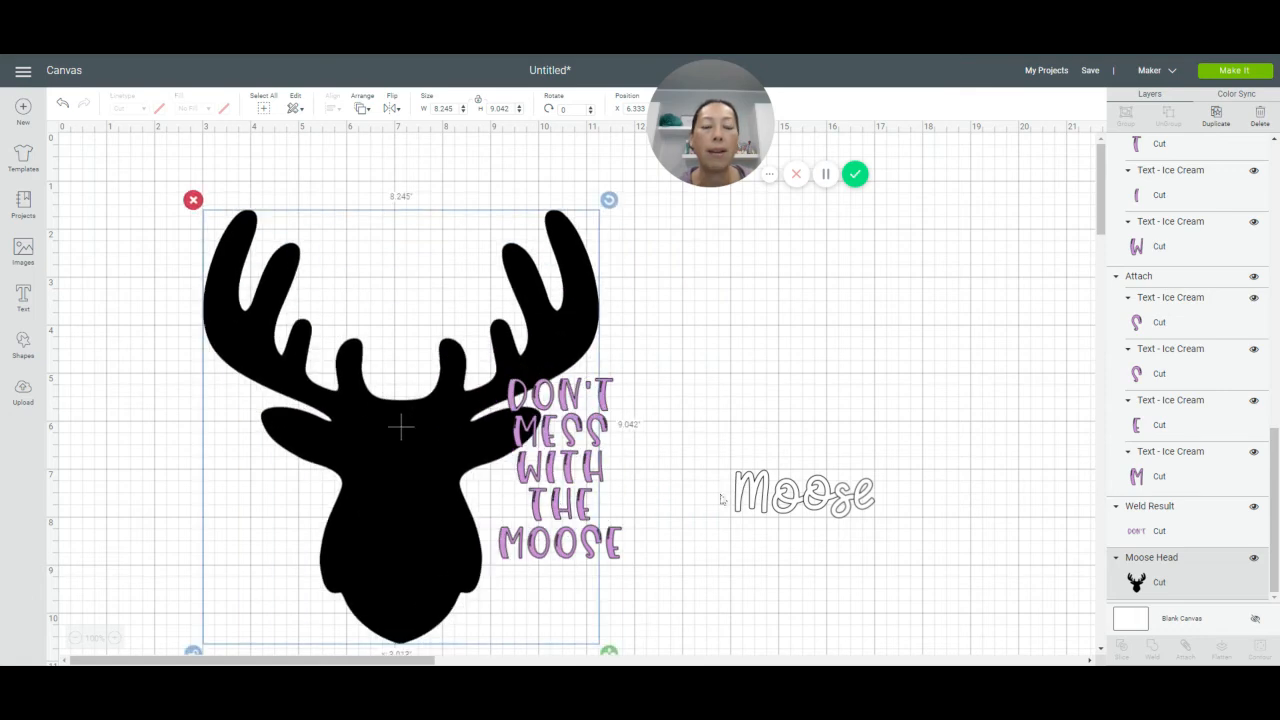
click(740, 436)
drag(724, 446, 896, 551)
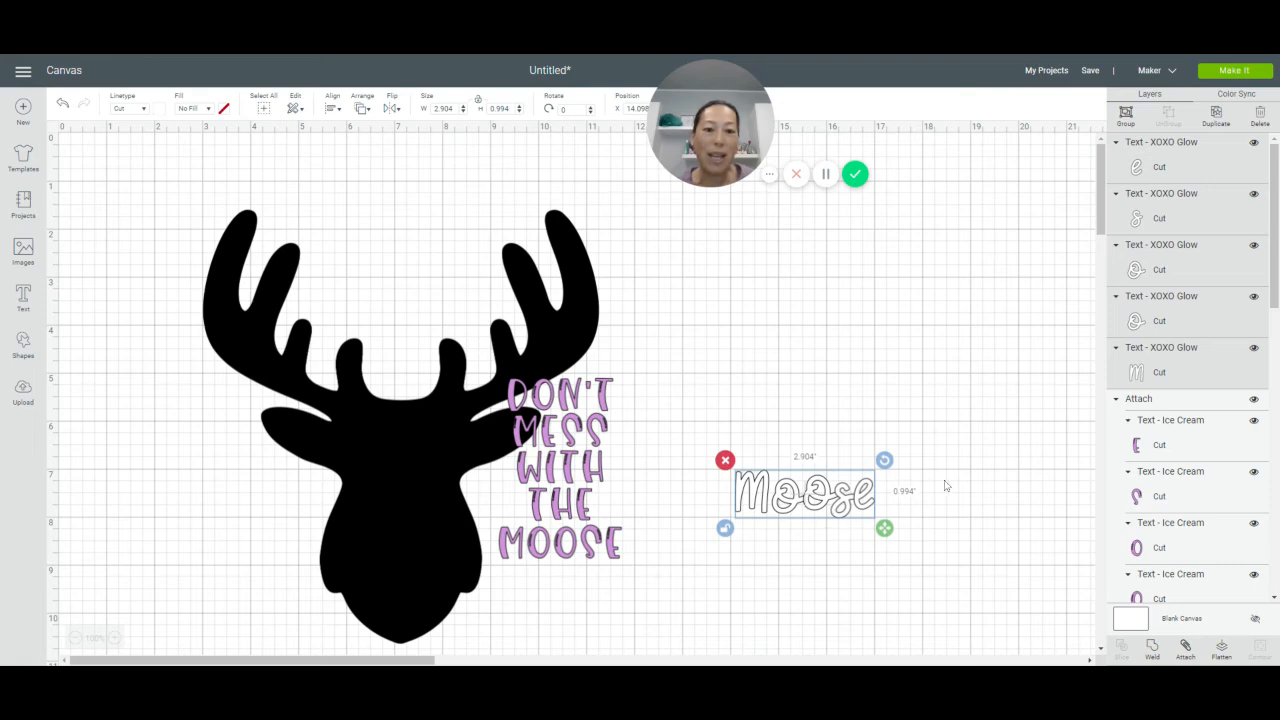
click(114, 638)
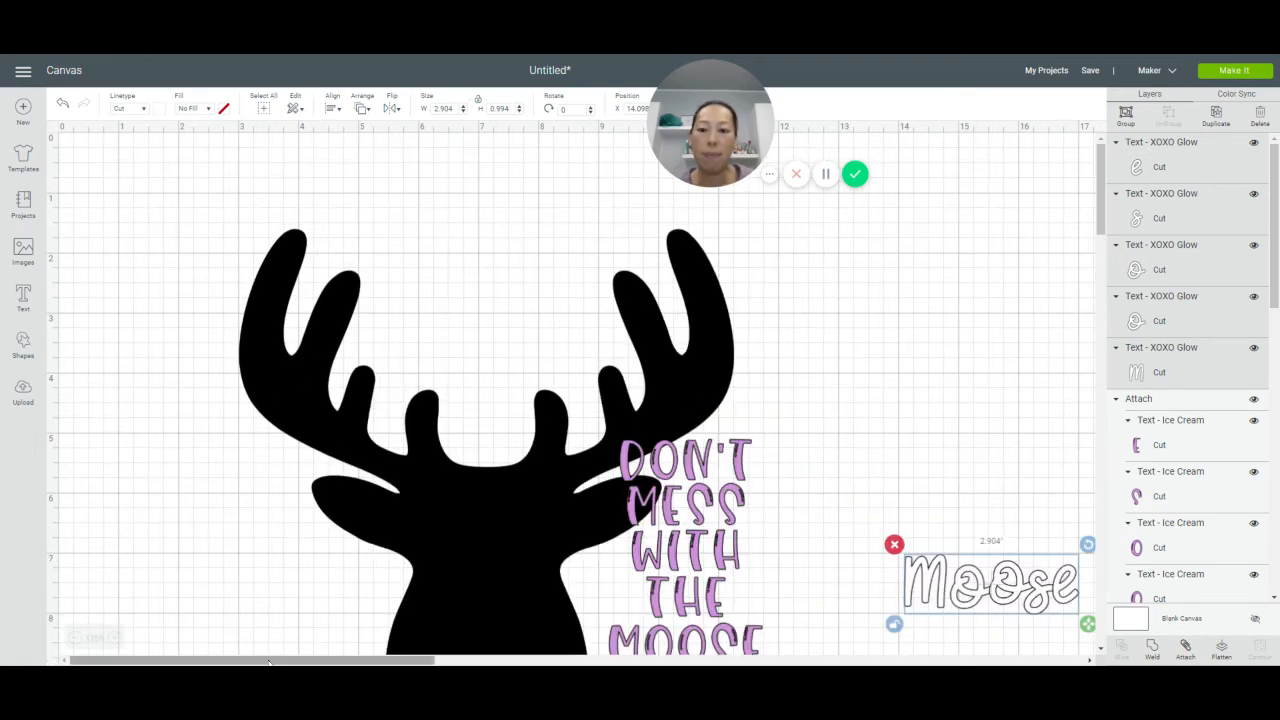
drag(282, 660, 389, 660)
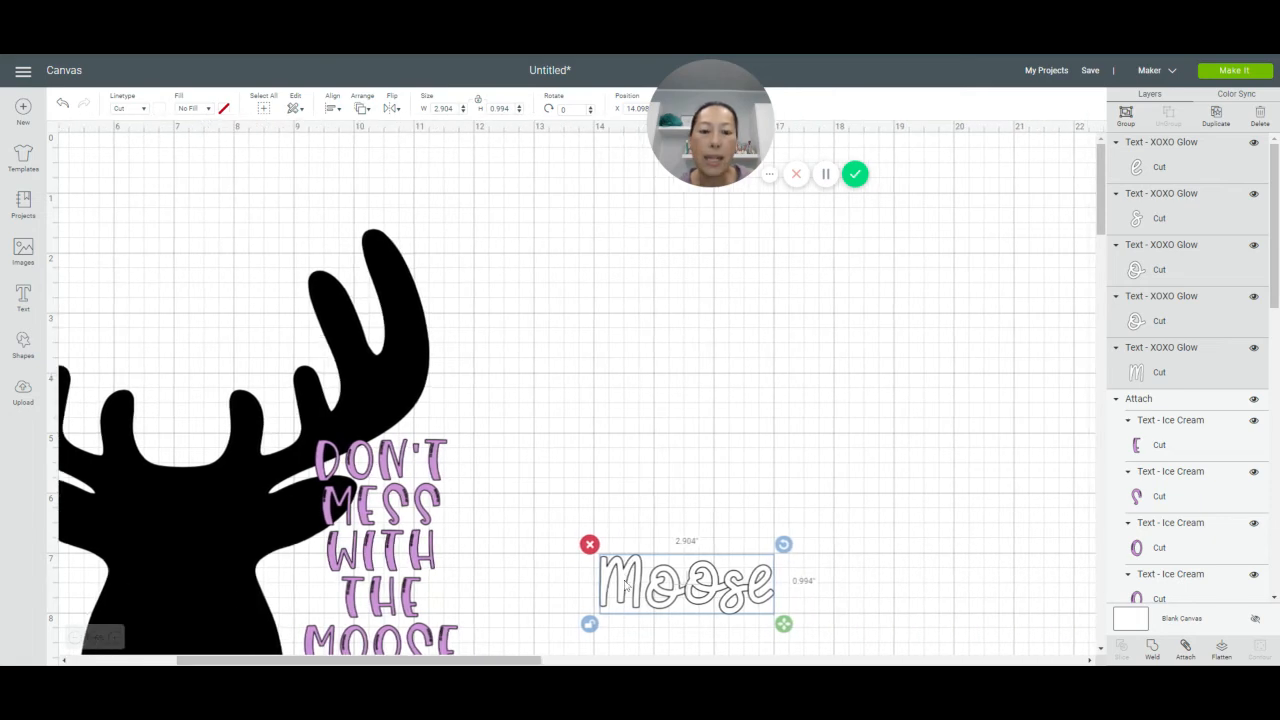
click(1152, 650)
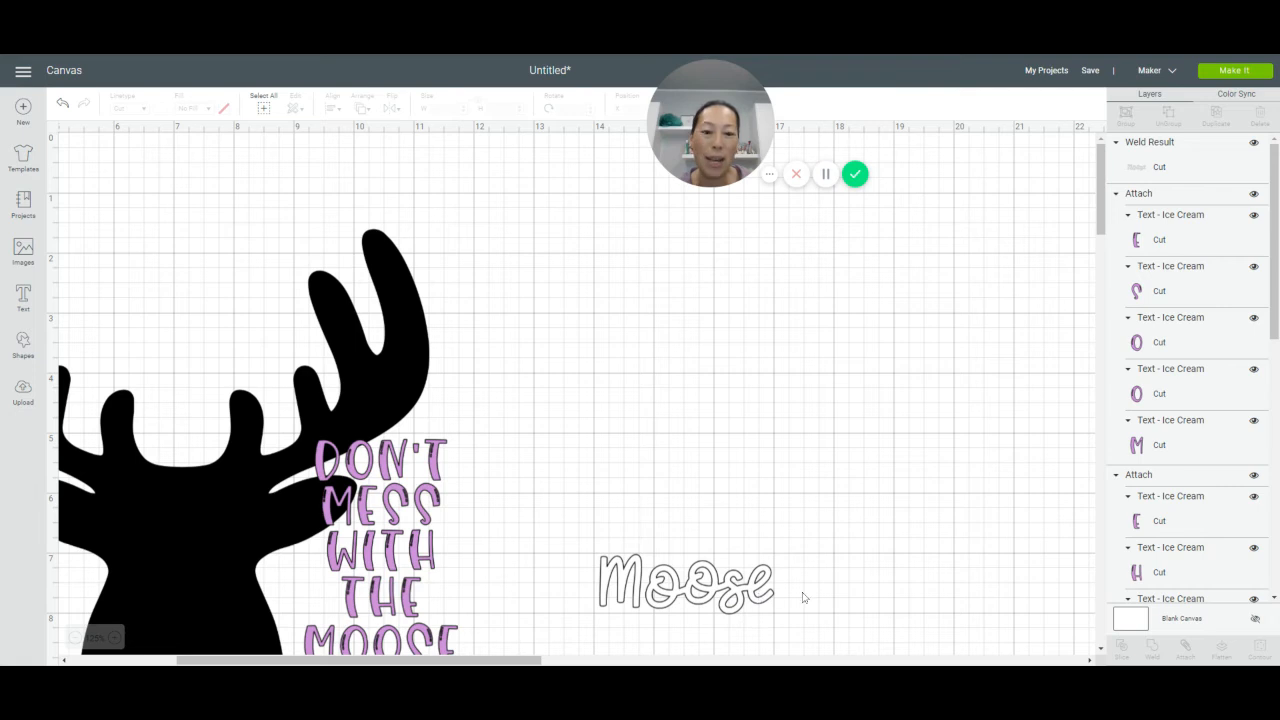
Undo the weld and make a welded duplicate of the five script Moose letters just above the originals
click(62, 104)
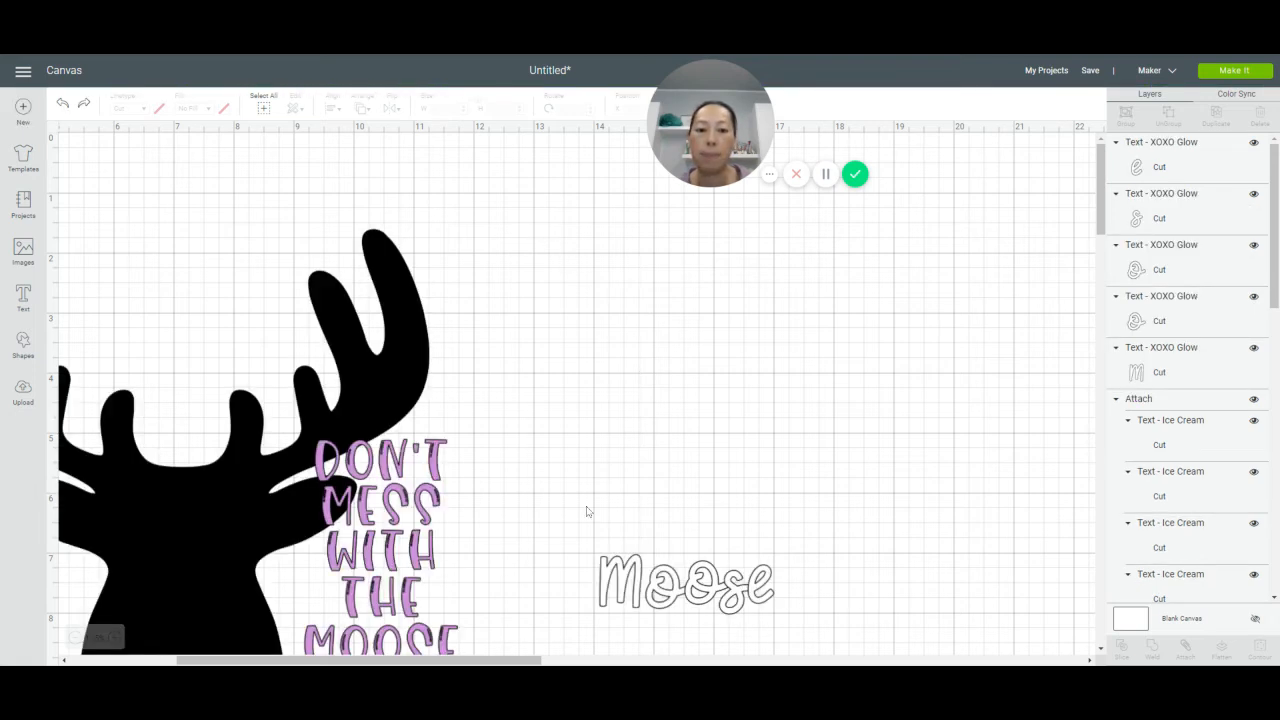
drag(587, 511, 790, 641)
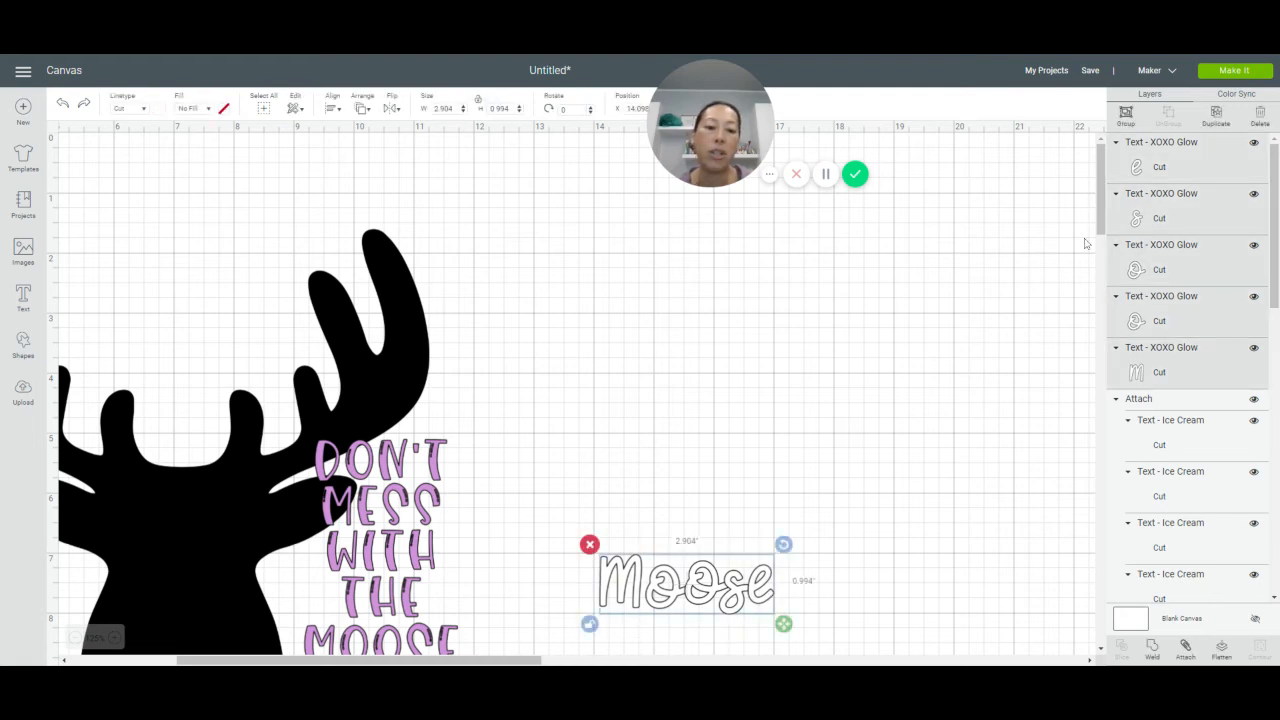
click(1218, 114)
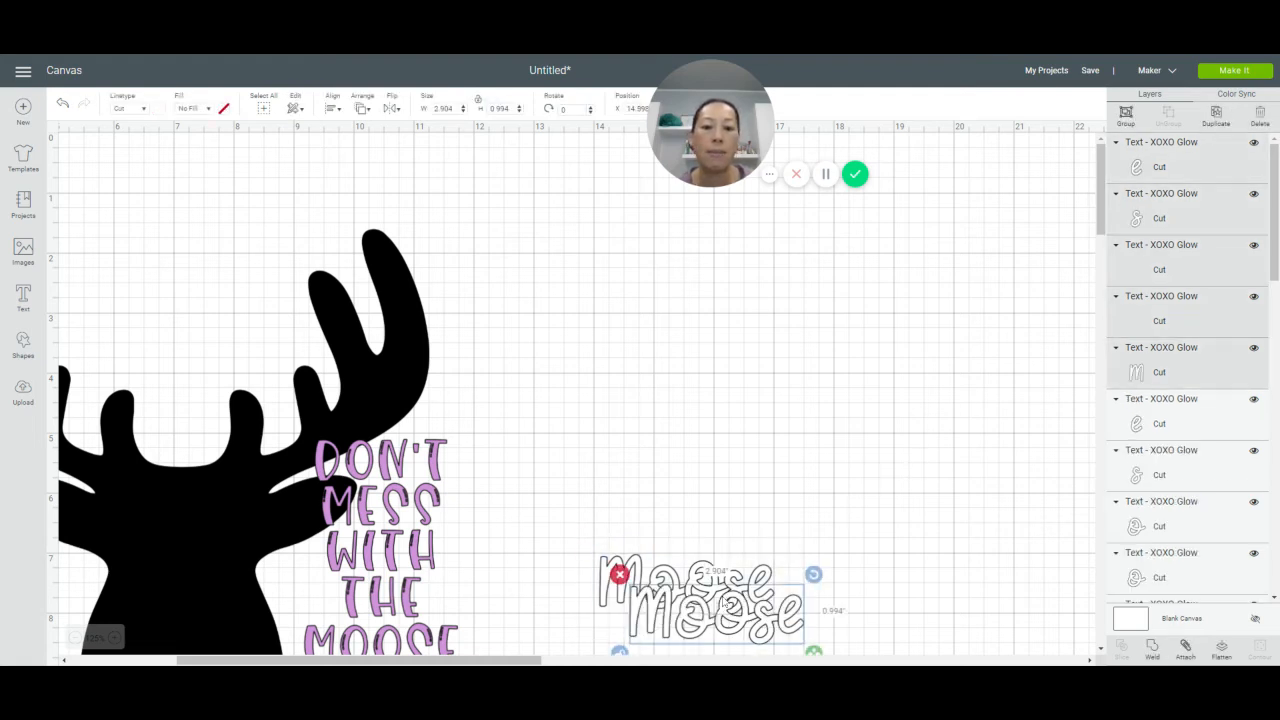
drag(706, 612, 665, 517)
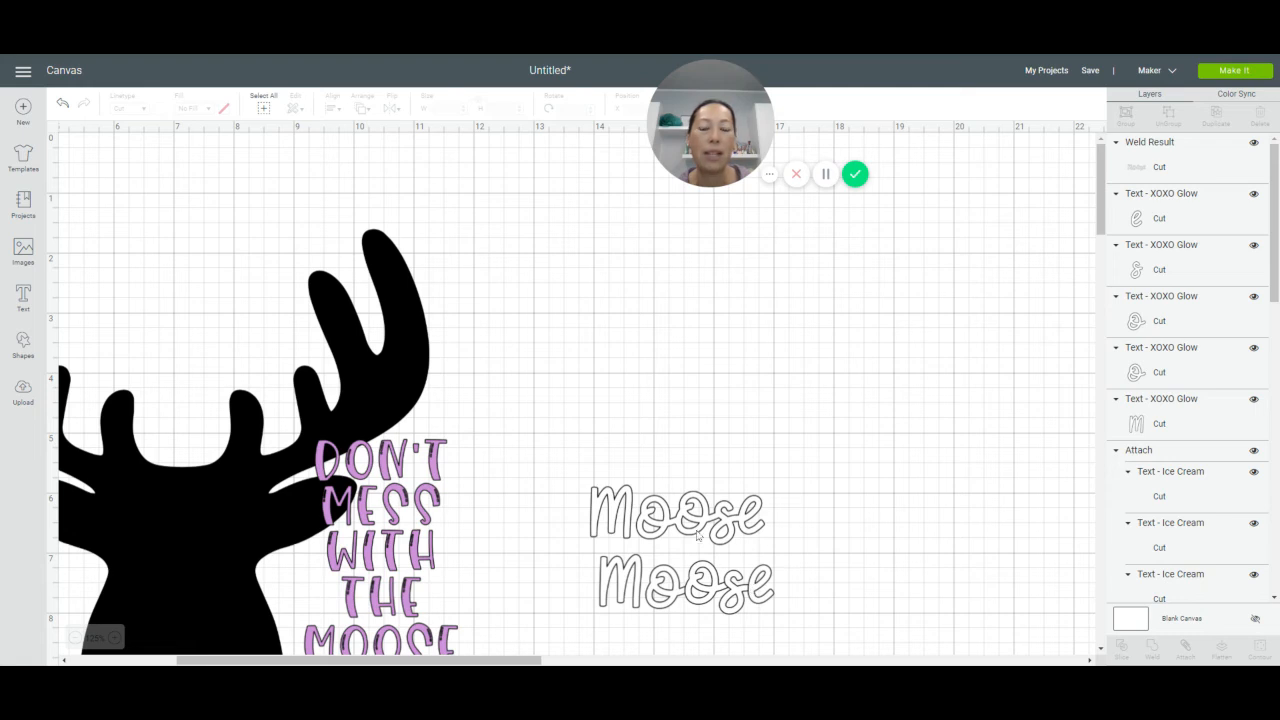
Delete the unwelded script Moose letters and place the moose head behind the purple phrase
drag(573, 575, 832, 622)
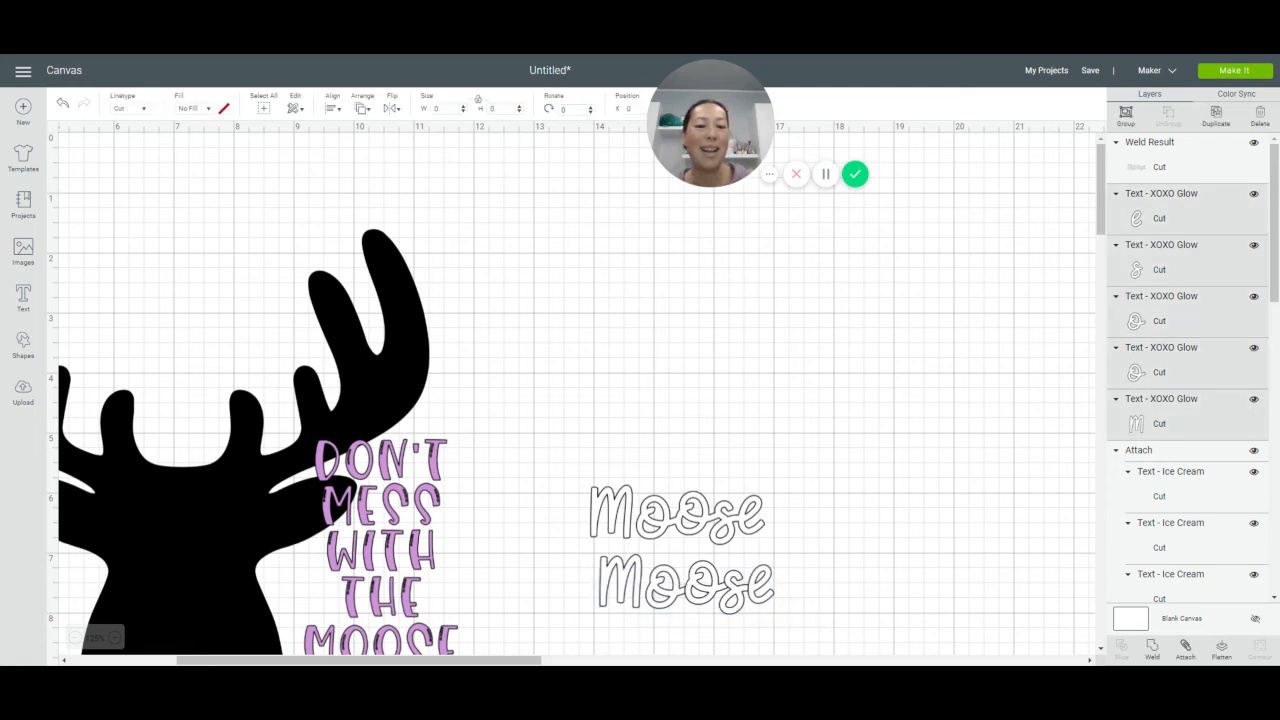
key(Delete)
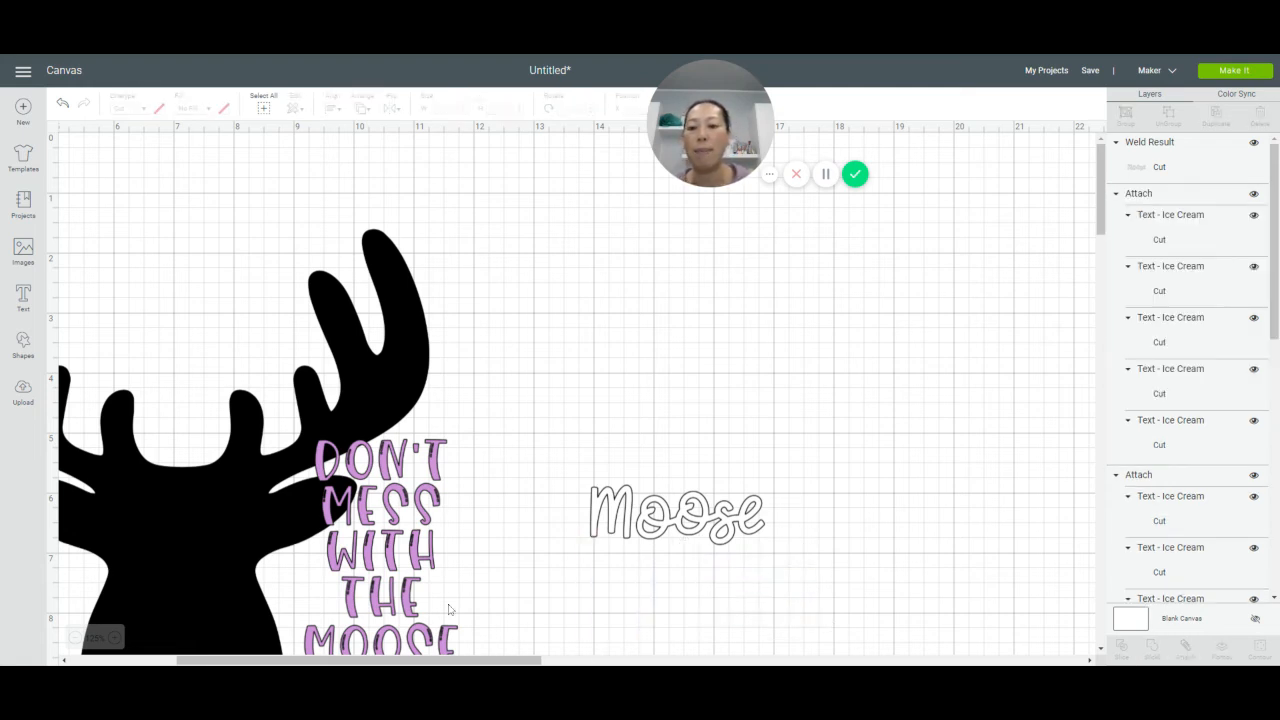
drag(400, 372, 593, 333)
scroll(593, 333, down, 3)
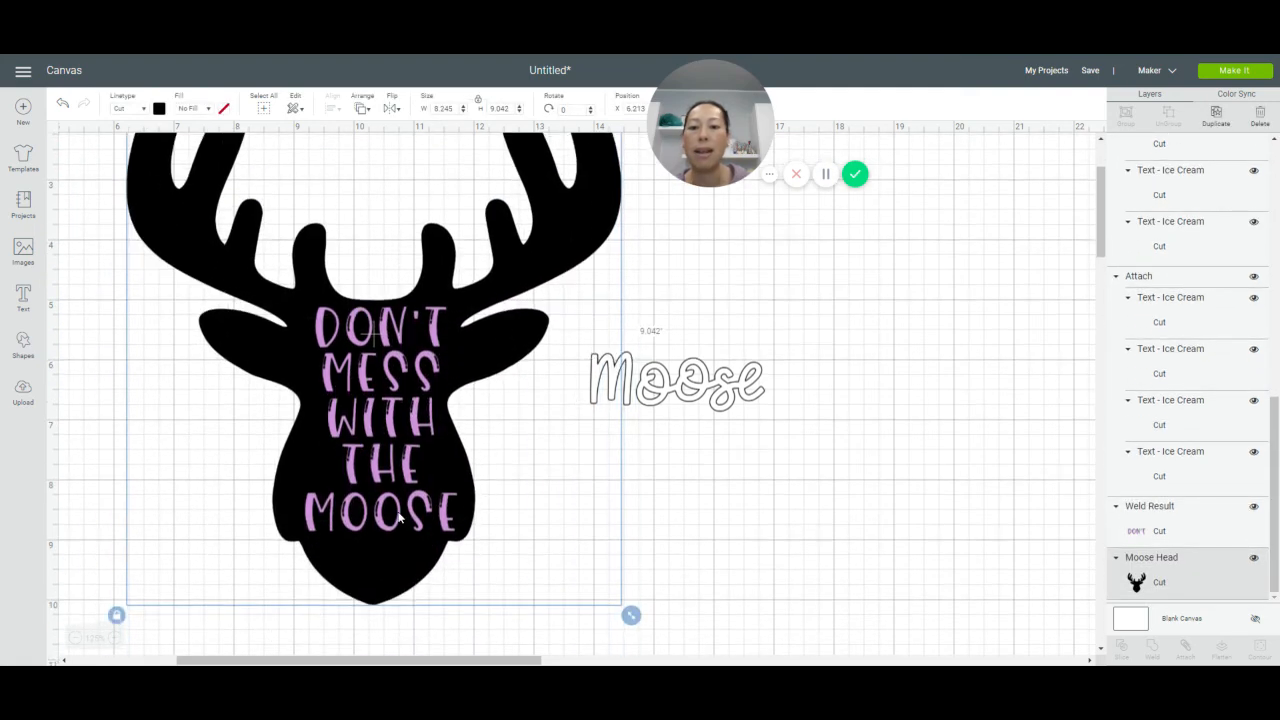
Delete the purple MOOSE line and place the welded script Moose below THE, at about X 9.03 and Y 8.07 inches
drag(400, 516, 809, 599)
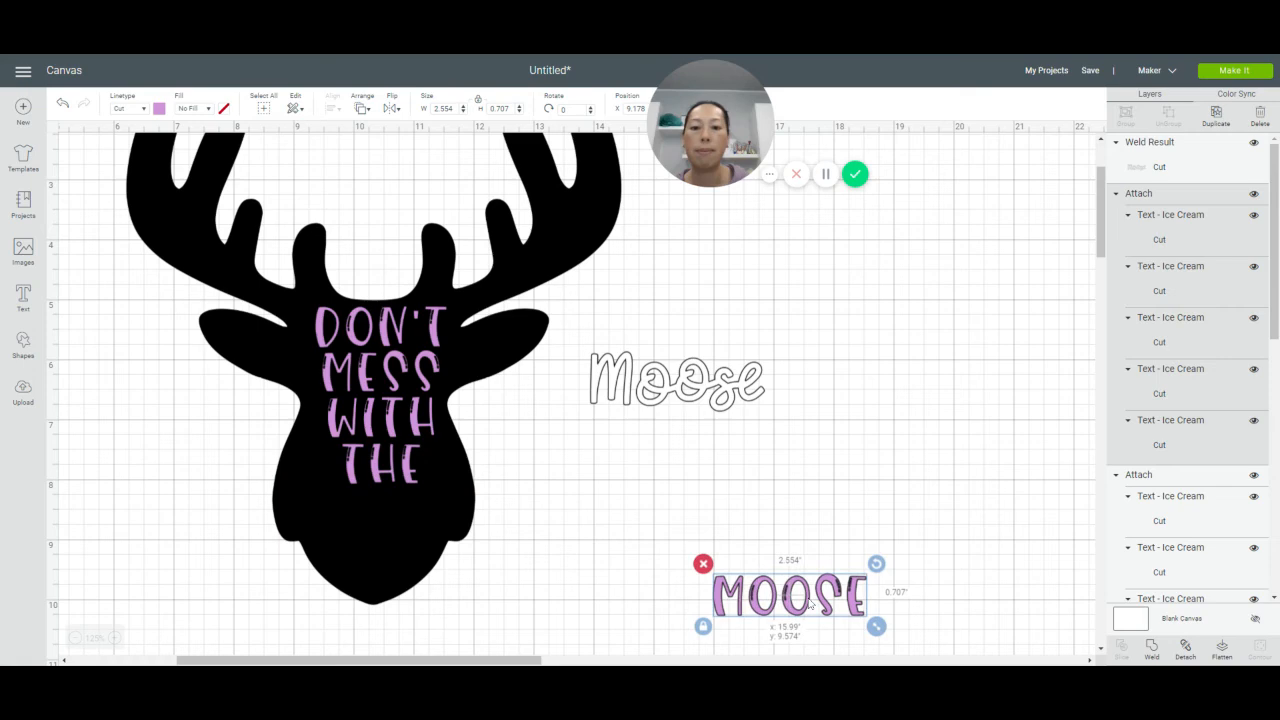
click(704, 565)
drag(716, 390, 424, 518)
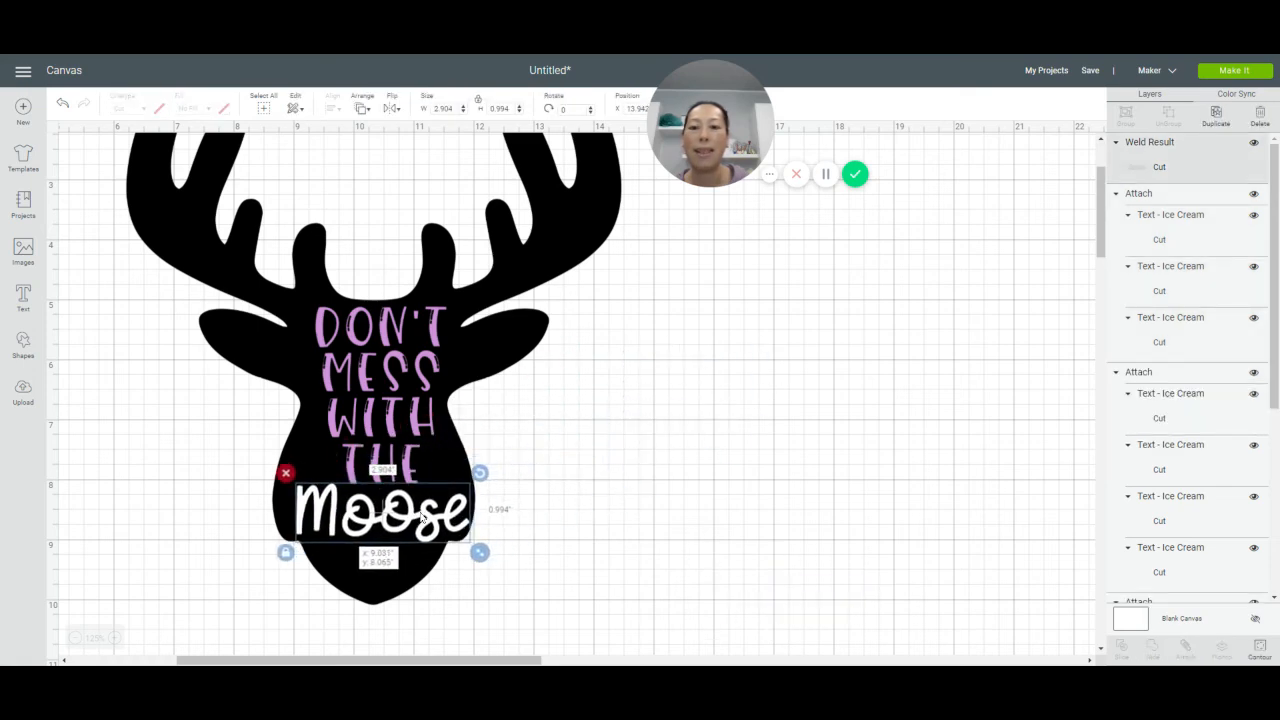
click(420, 230)
click(826, 391)
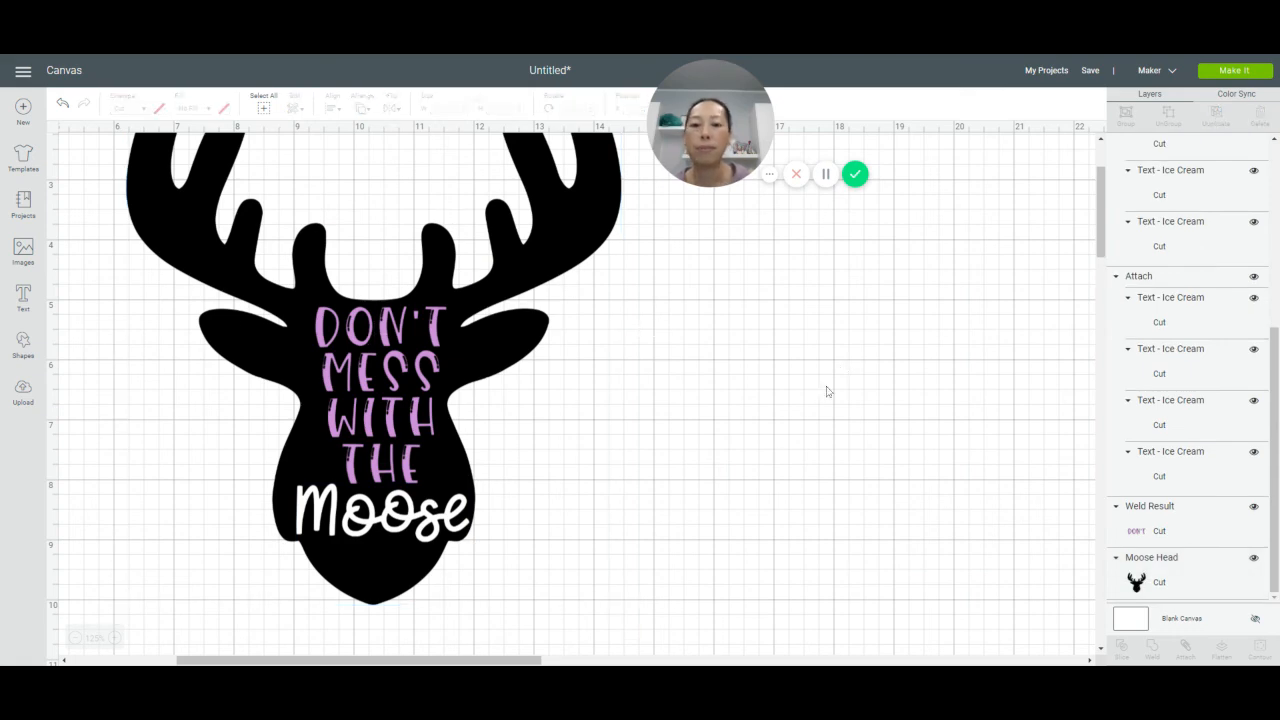
Center all the word lines and the moose head horizontally on each other
click(263, 112)
click(331, 109)
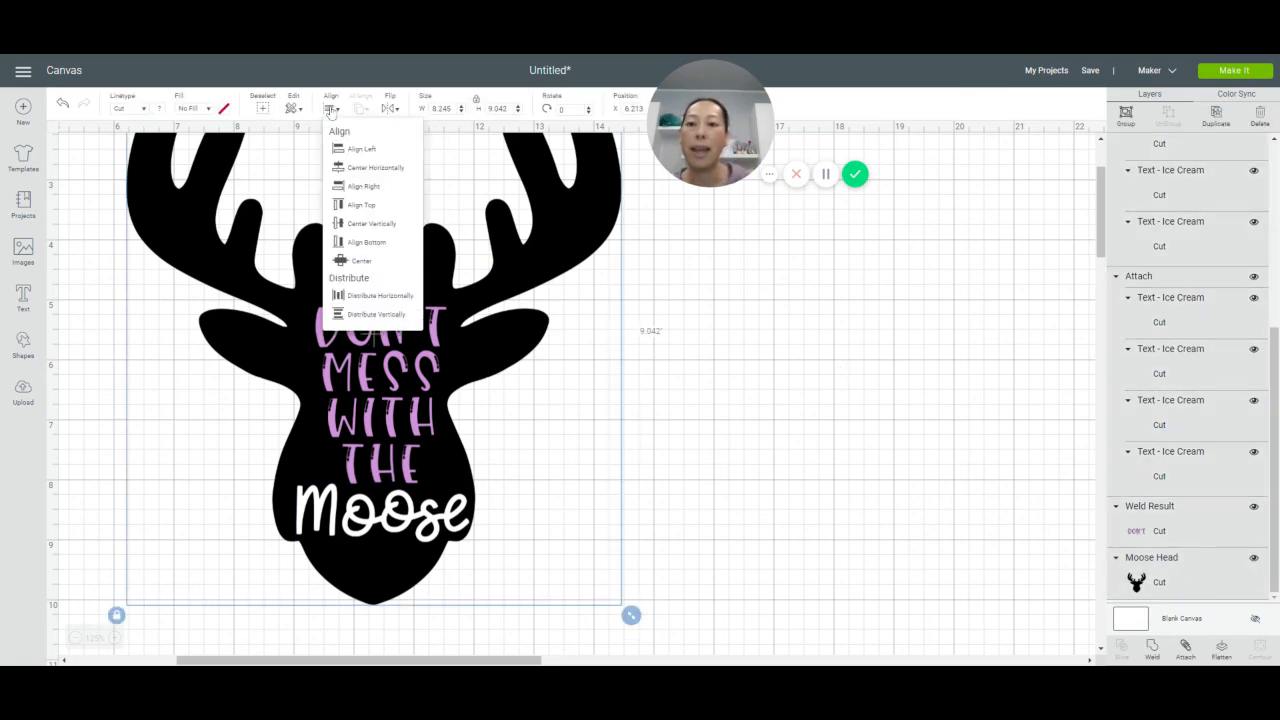
click(350, 169)
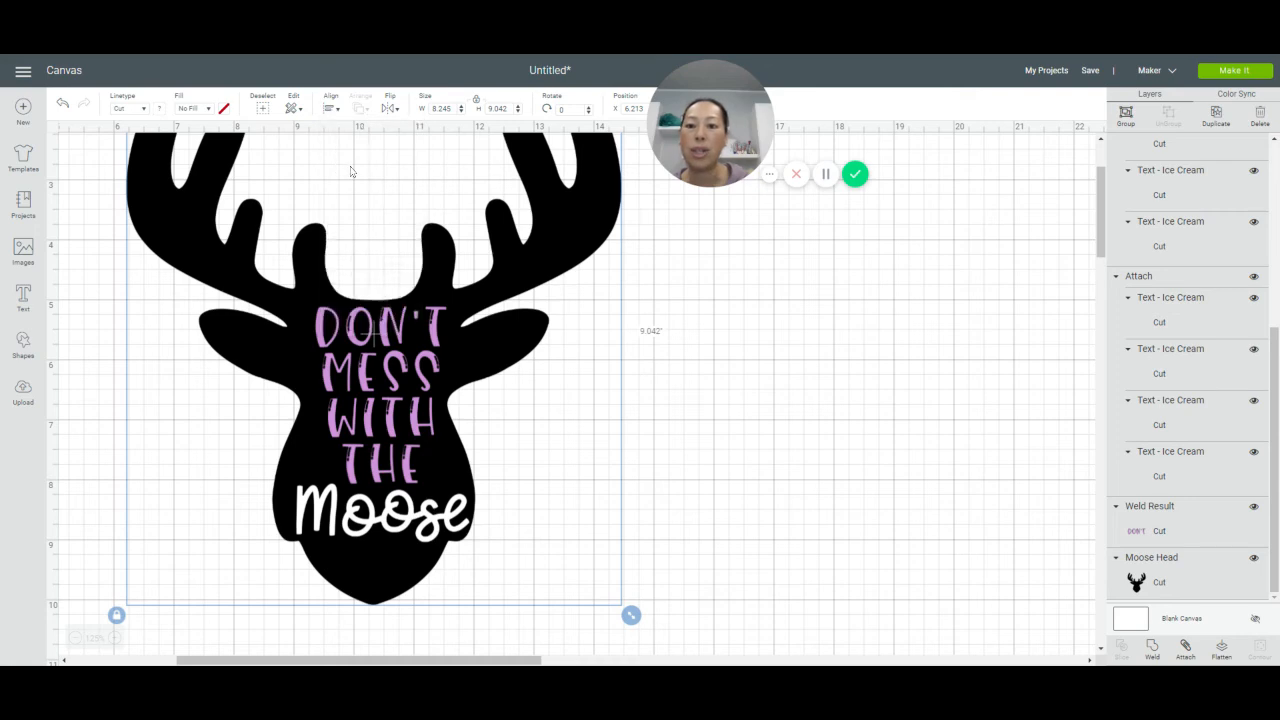
click(818, 414)
scroll(818, 414, up, 3)
scroll(818, 414, down, 3)
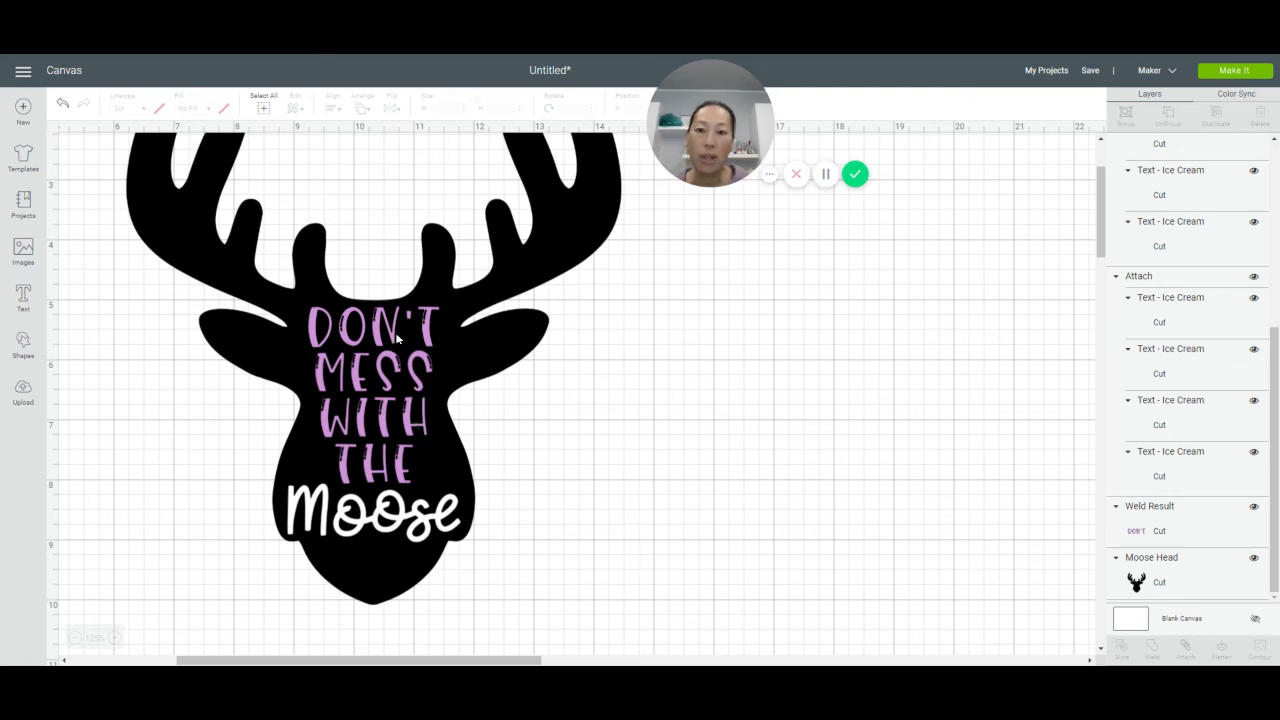
click(187, 526)
click(707, 536)
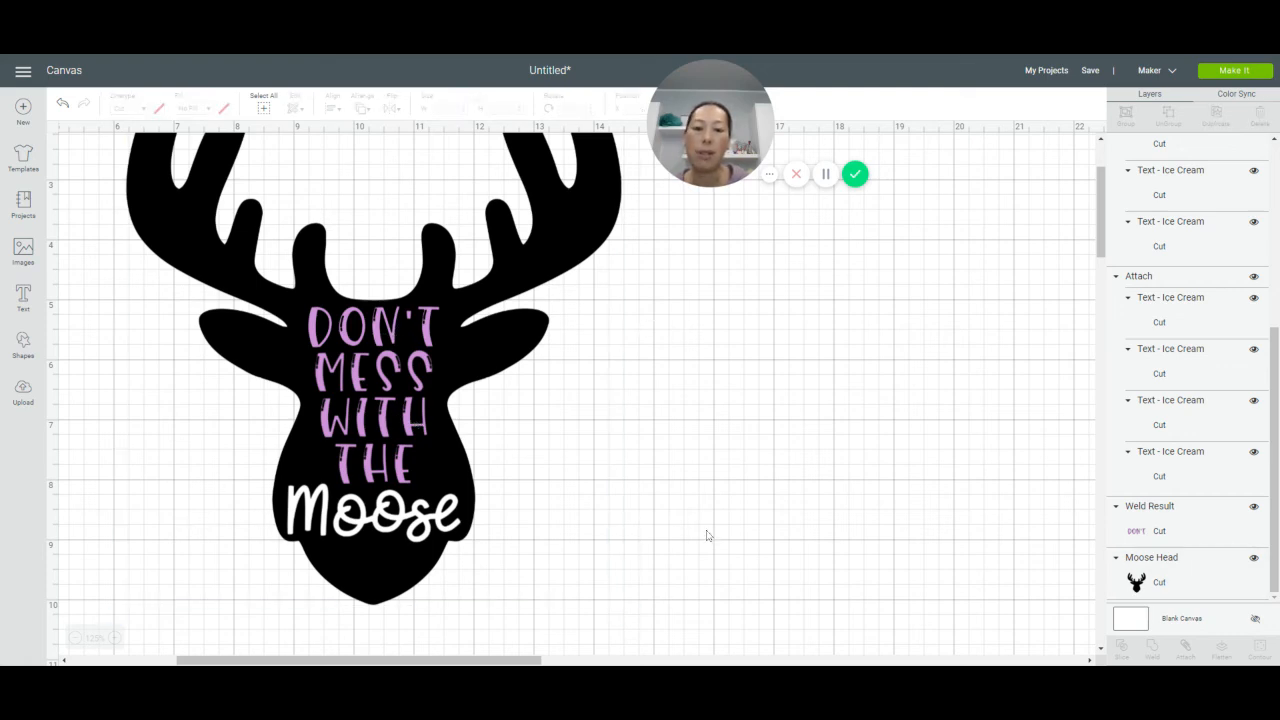
Shift the moose head out from behind the words and undo that move
drag(609, 517, 551, 563)
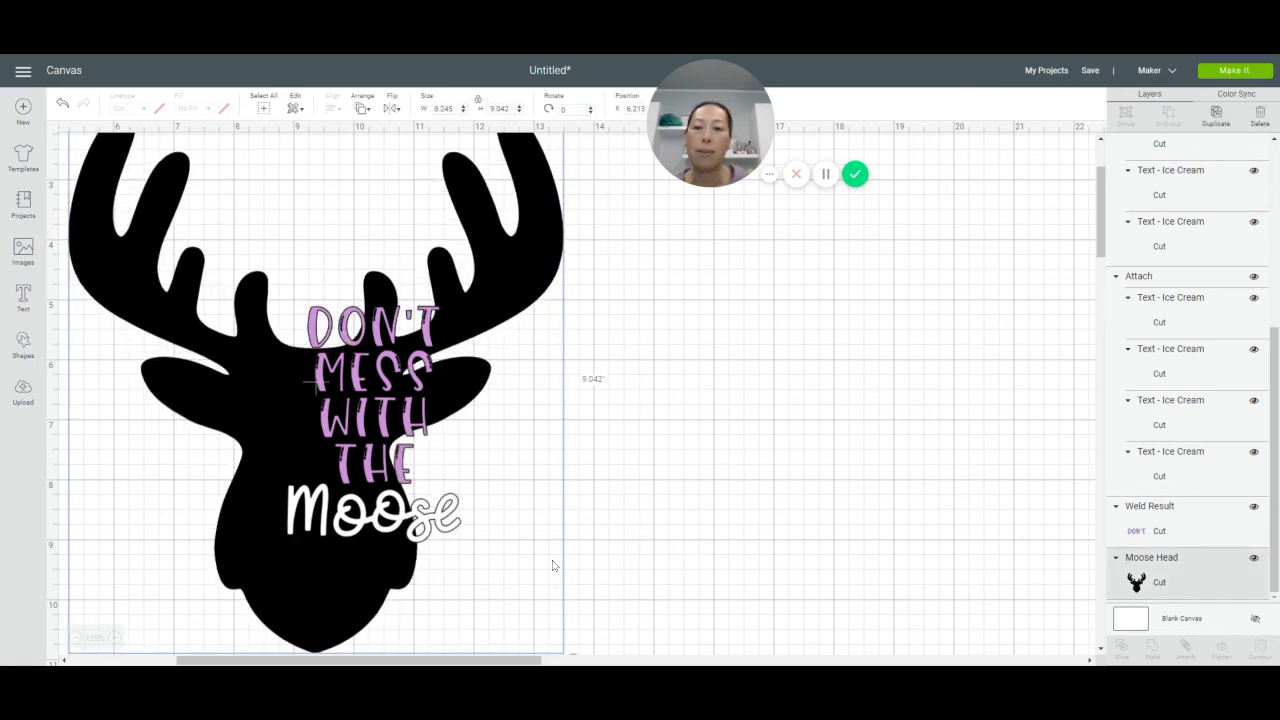
click(65, 104)
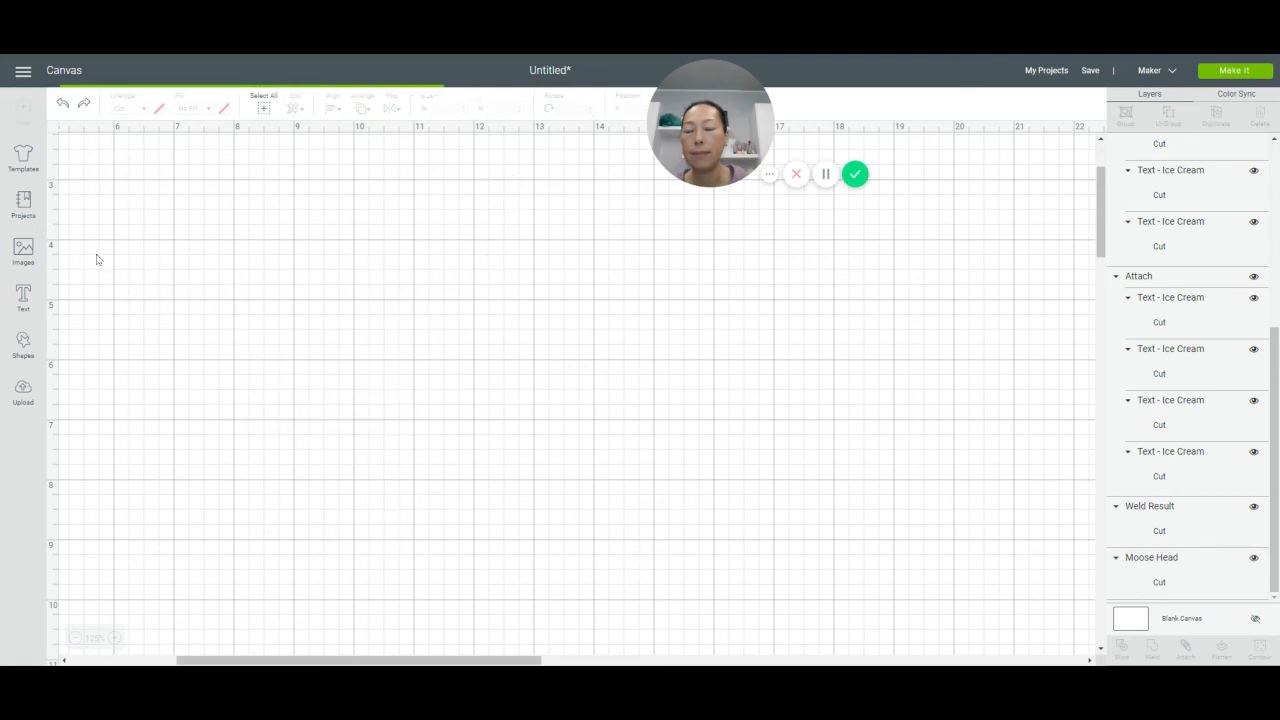
Slice the script Moose out of the moose head
click(74, 640)
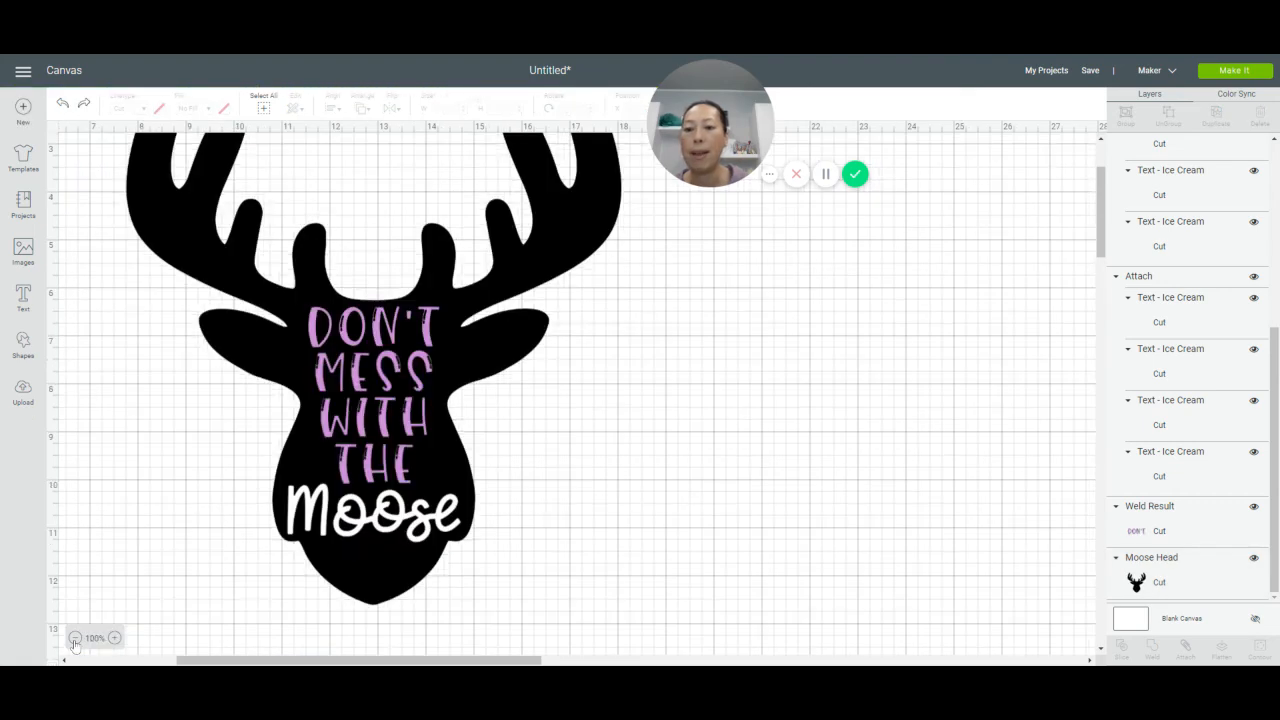
click(74, 640)
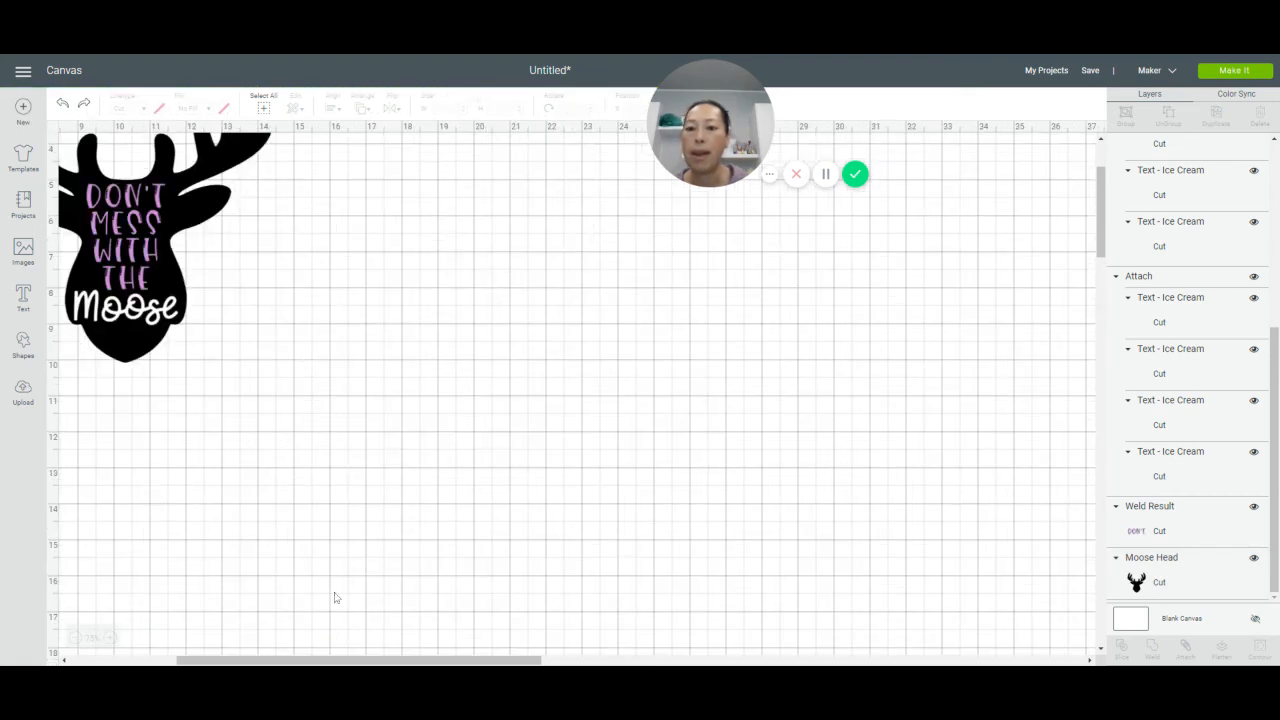
drag(180, 662, 72, 662)
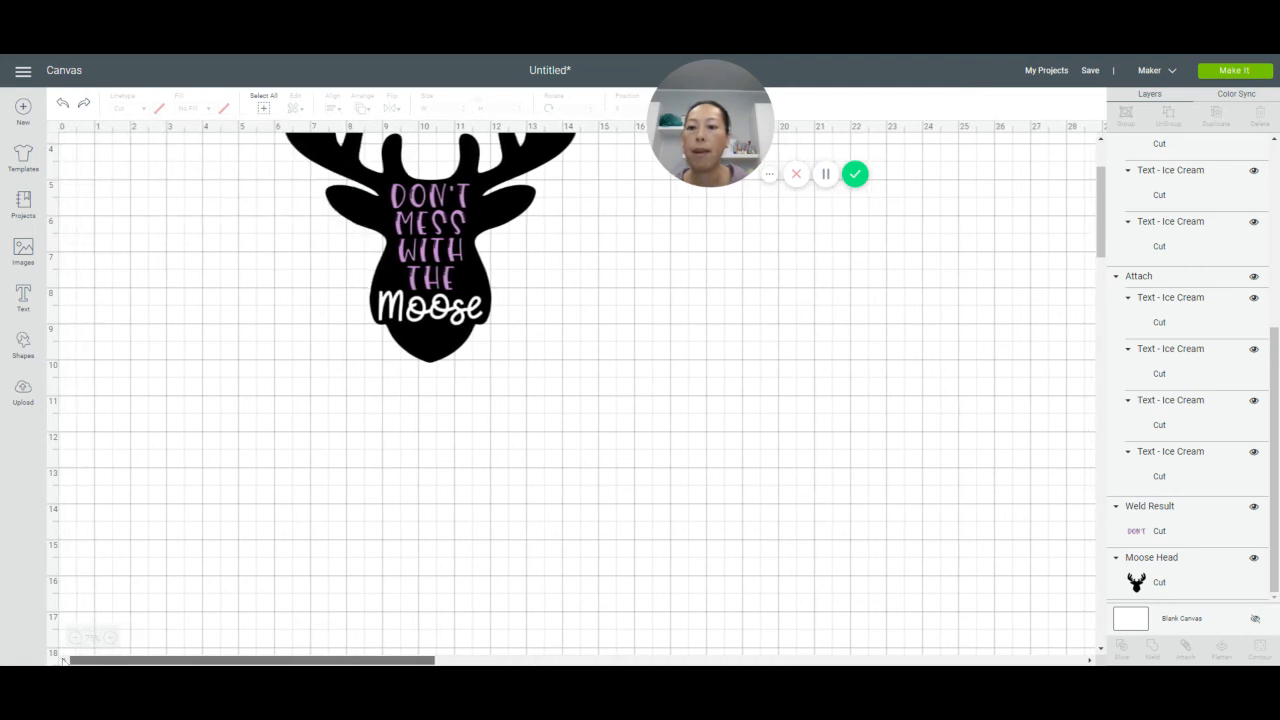
scroll(528, 385, up, 3)
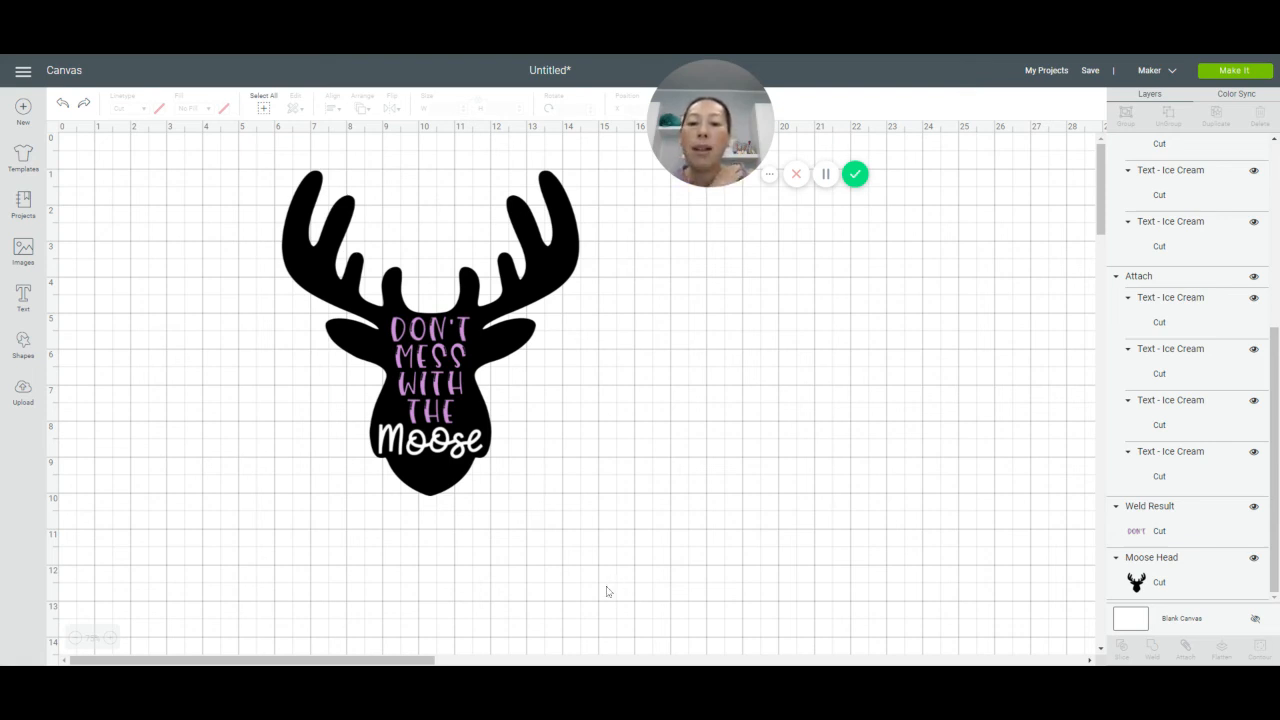
drag(595, 585, 354, 444)
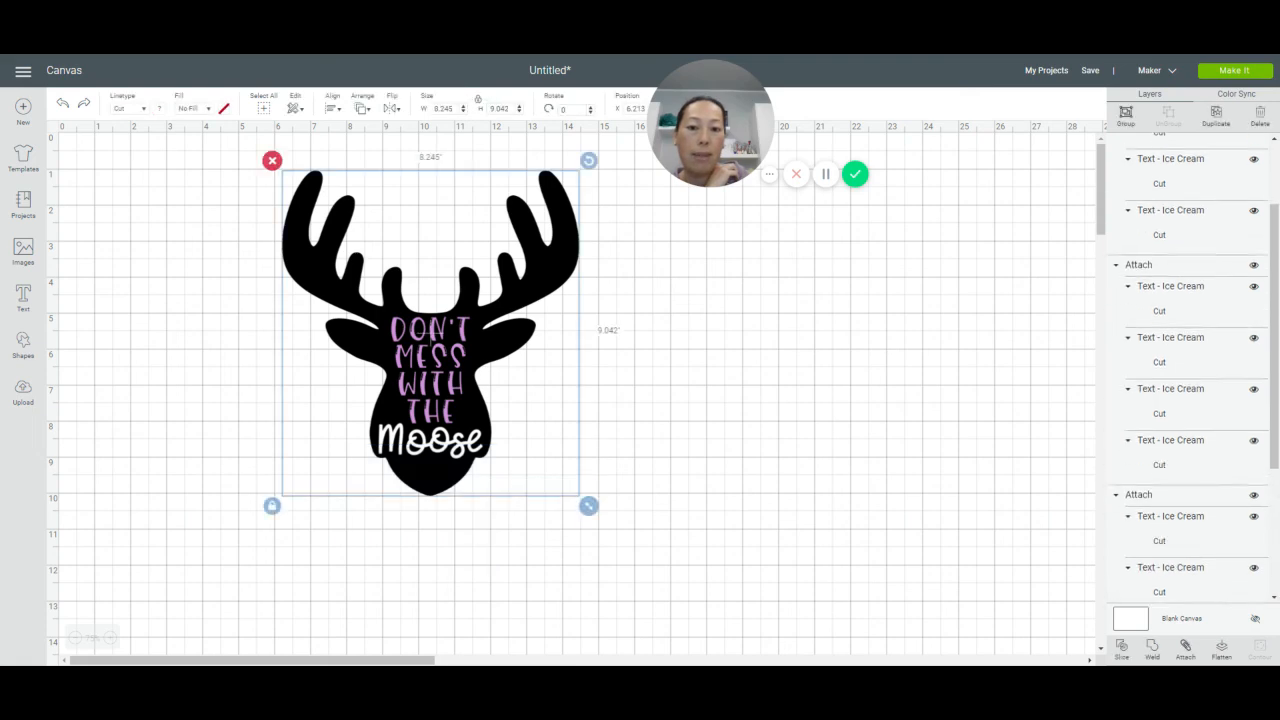
click(1124, 650)
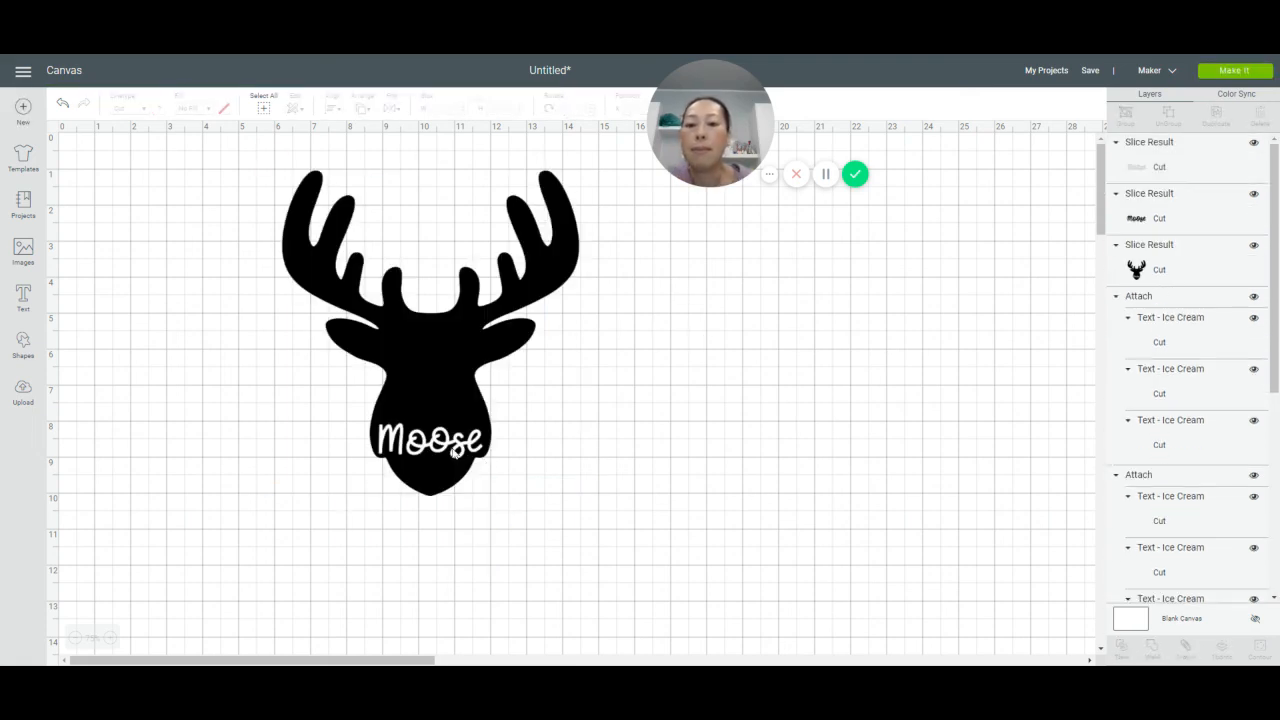
Pull the white and black sliced Moose pieces off the moose head and delete both
drag(454, 447, 806, 447)
drag(434, 447, 784, 443)
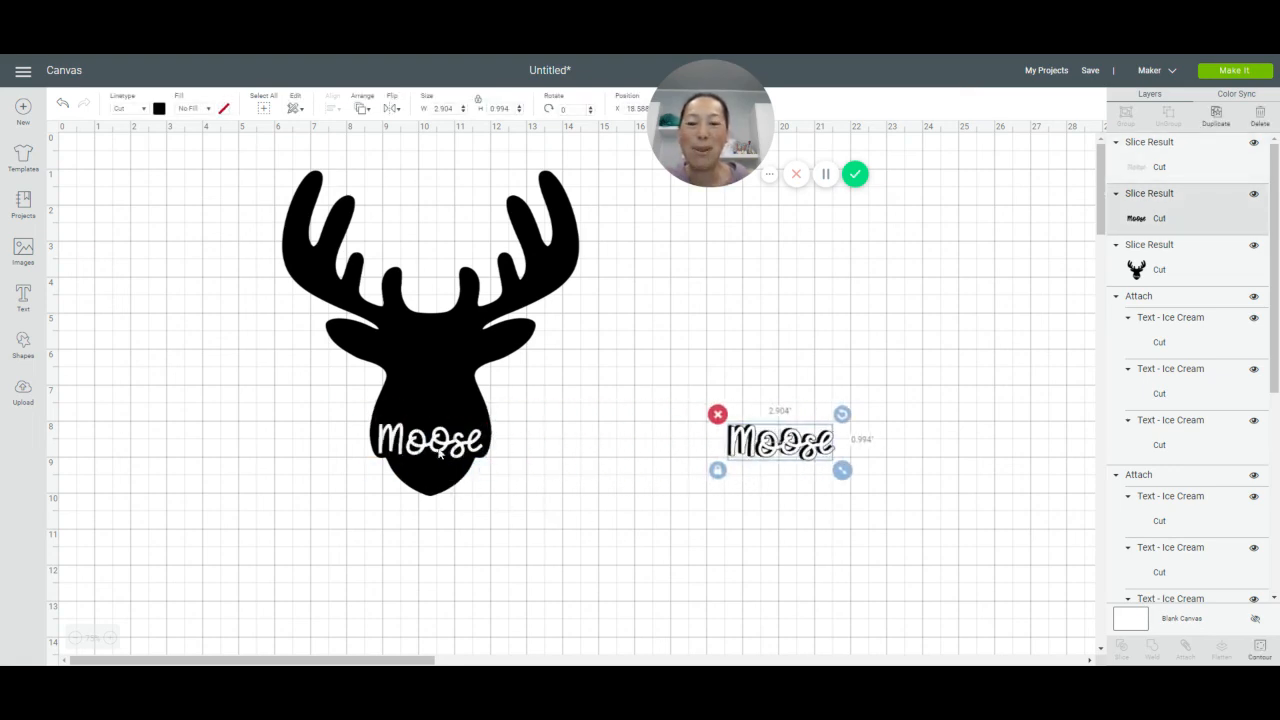
drag(696, 398, 890, 488)
key(Delete)
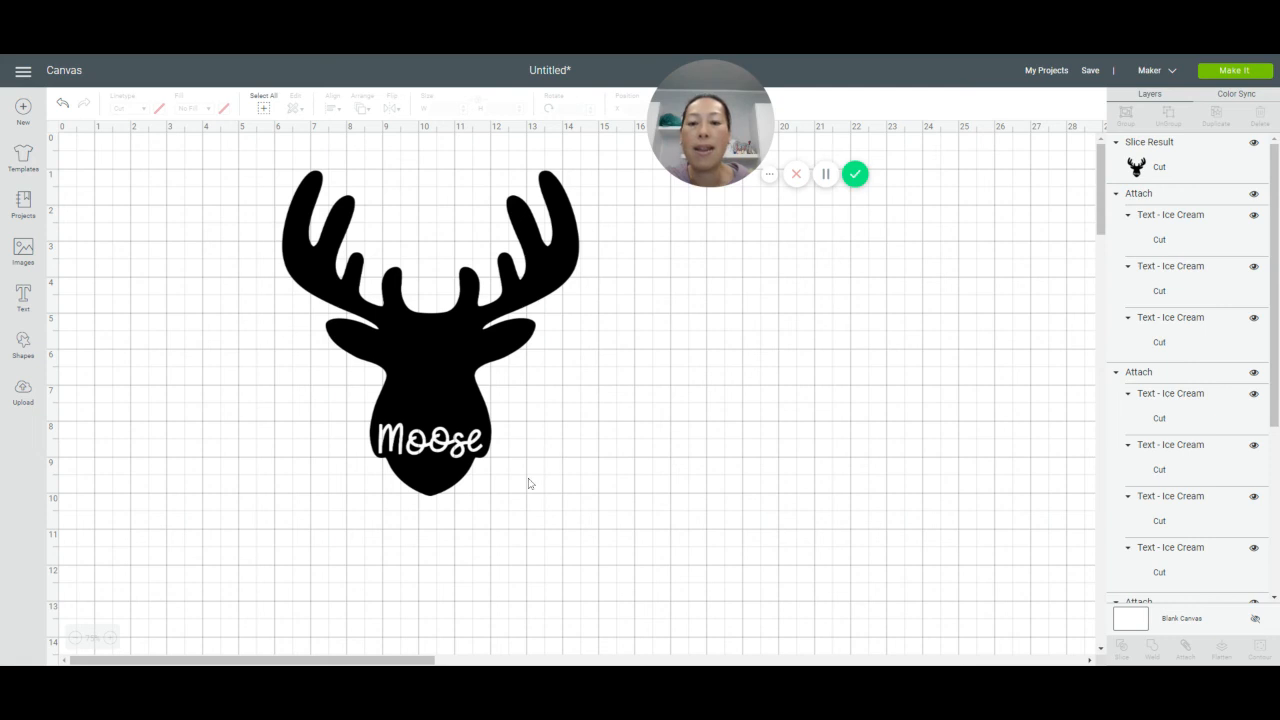
Move the moose head clear of the purple text and attach the DON'T, MESS, WITH and THE lines together
drag(529, 483, 758, 557)
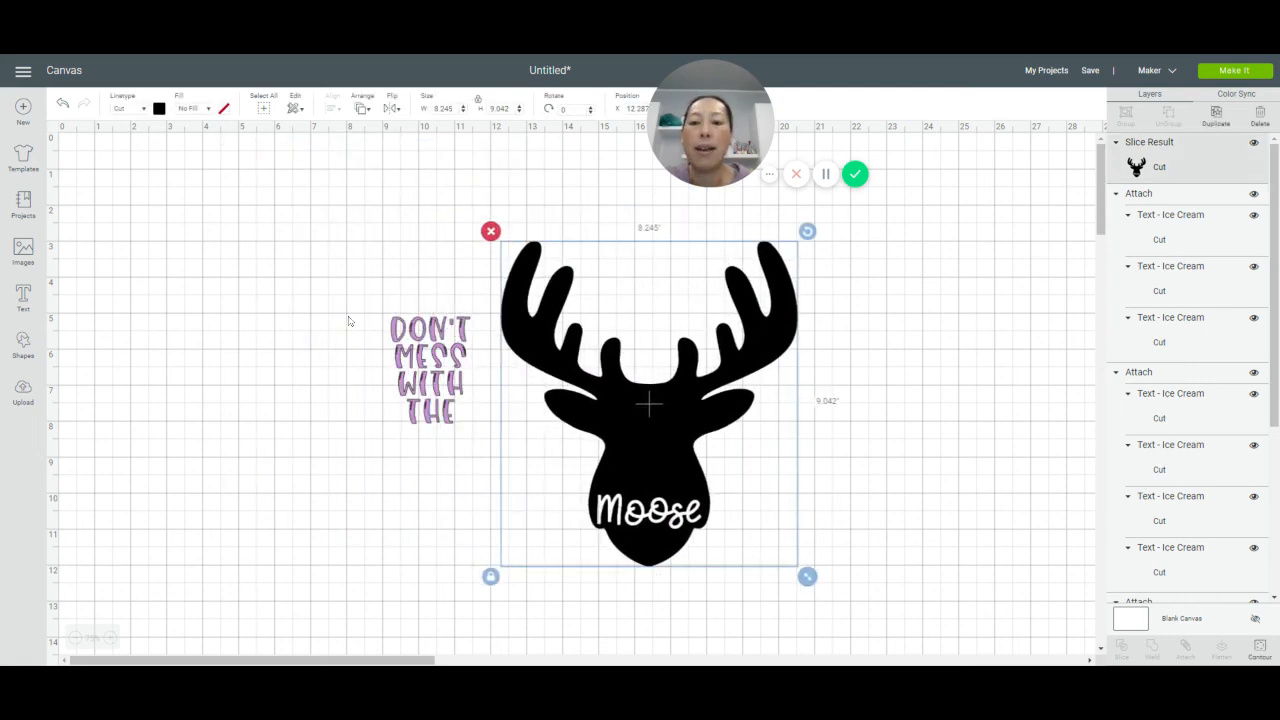
drag(348, 321, 463, 455)
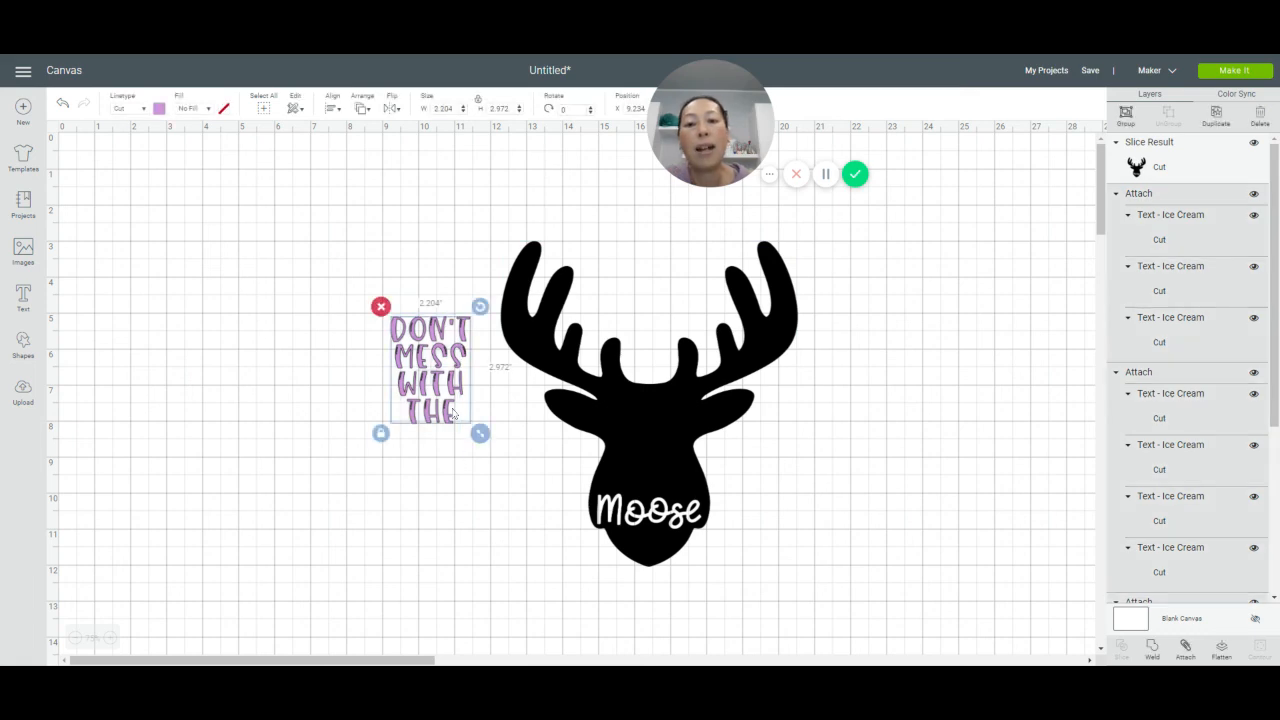
click(1190, 652)
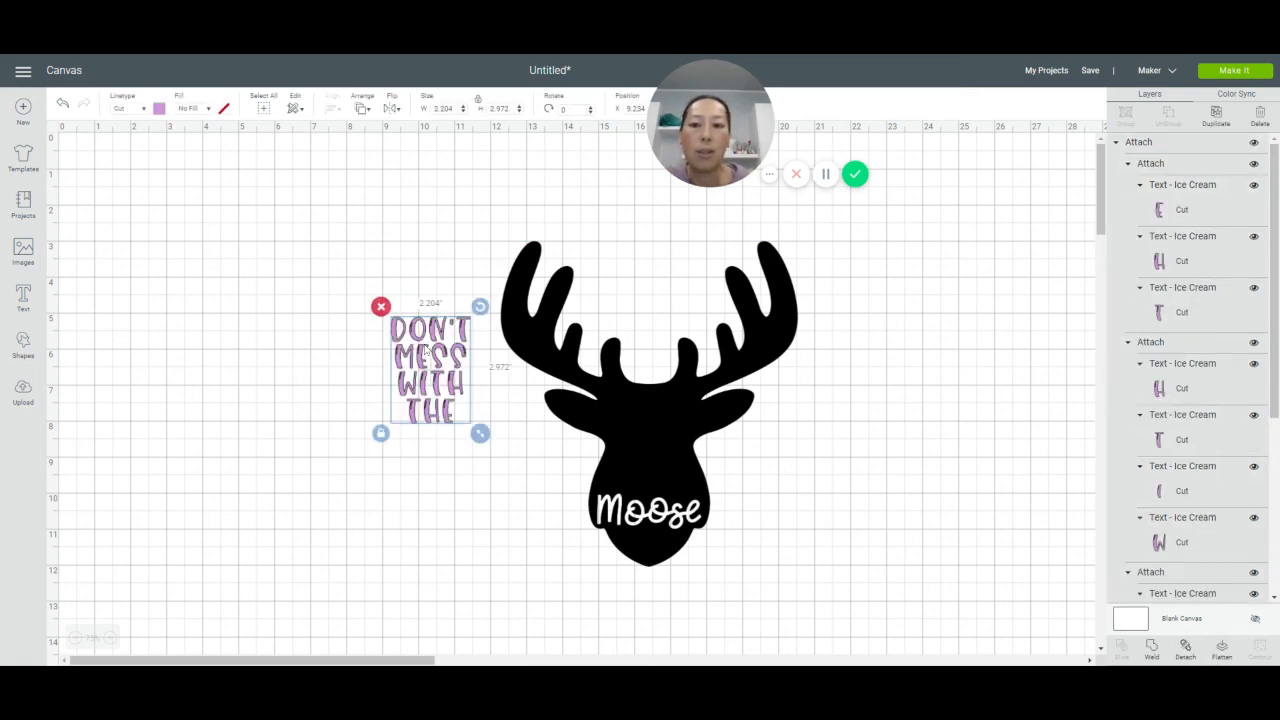
Place the attached purple text on the moose head above the Moose cutout and center the two horizontally
drag(427, 357, 688, 437)
drag(386, 322, 735, 570)
click(331, 107)
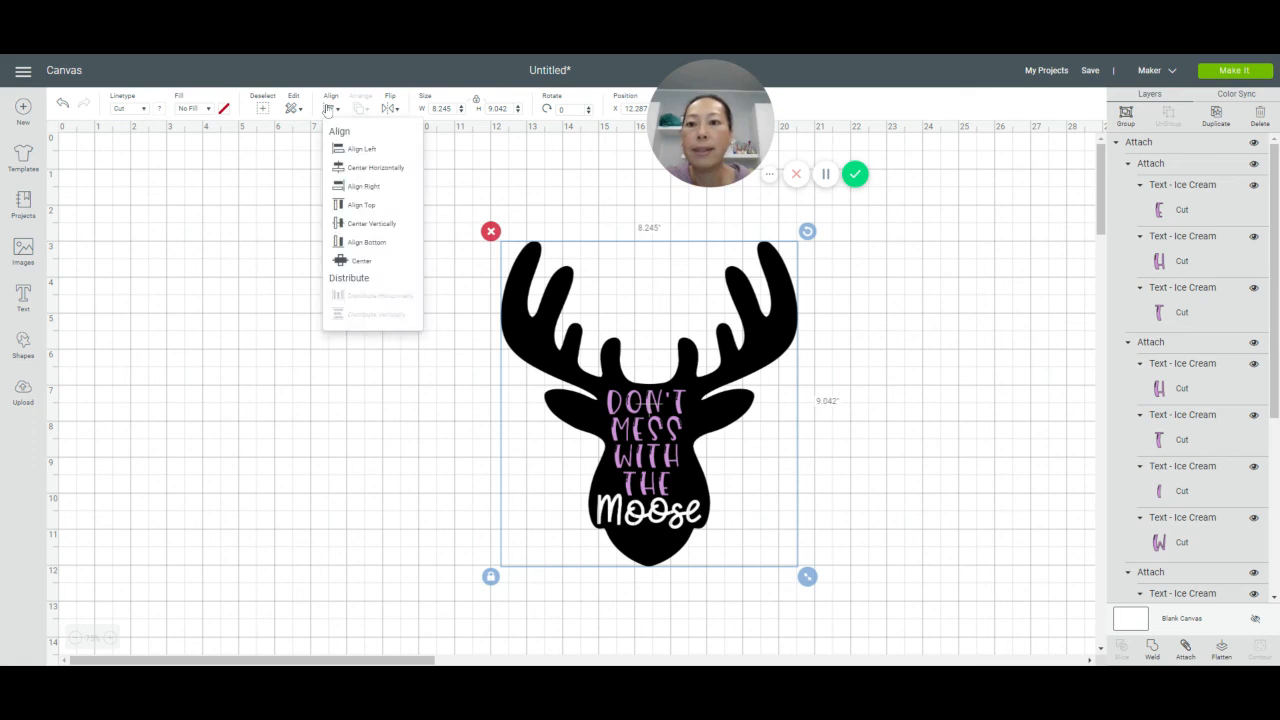
click(339, 168)
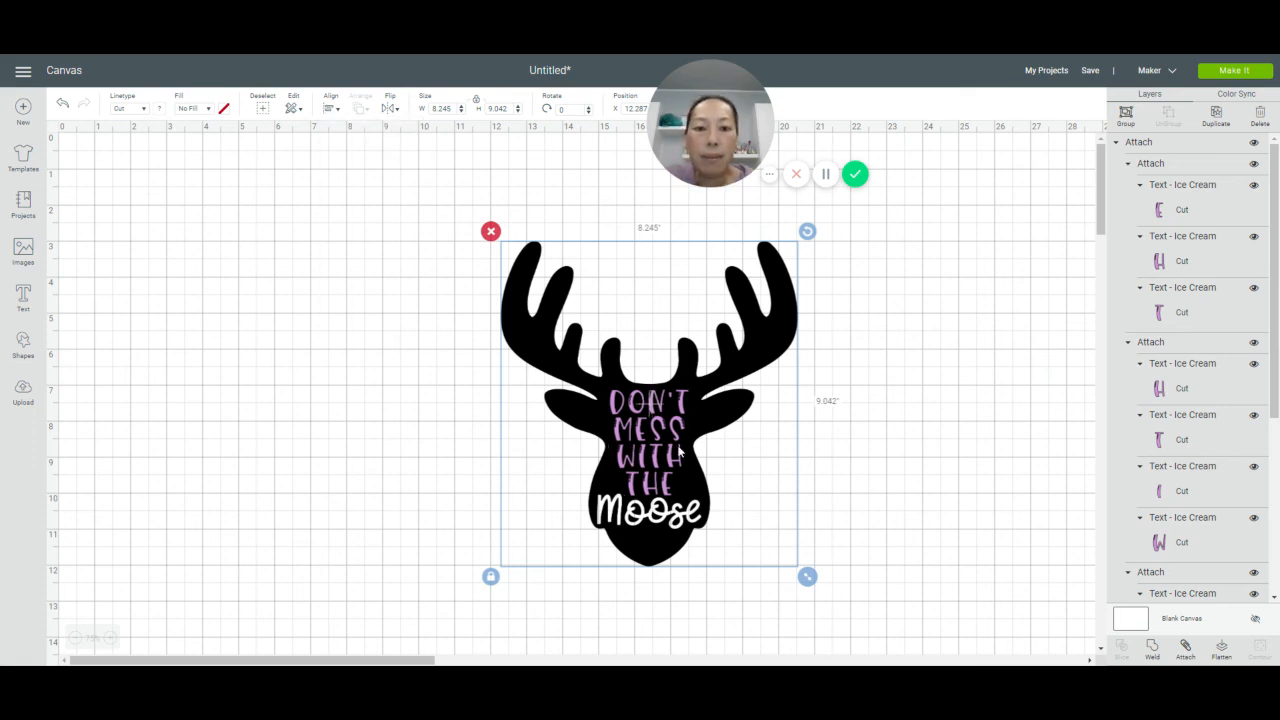
click(900, 459)
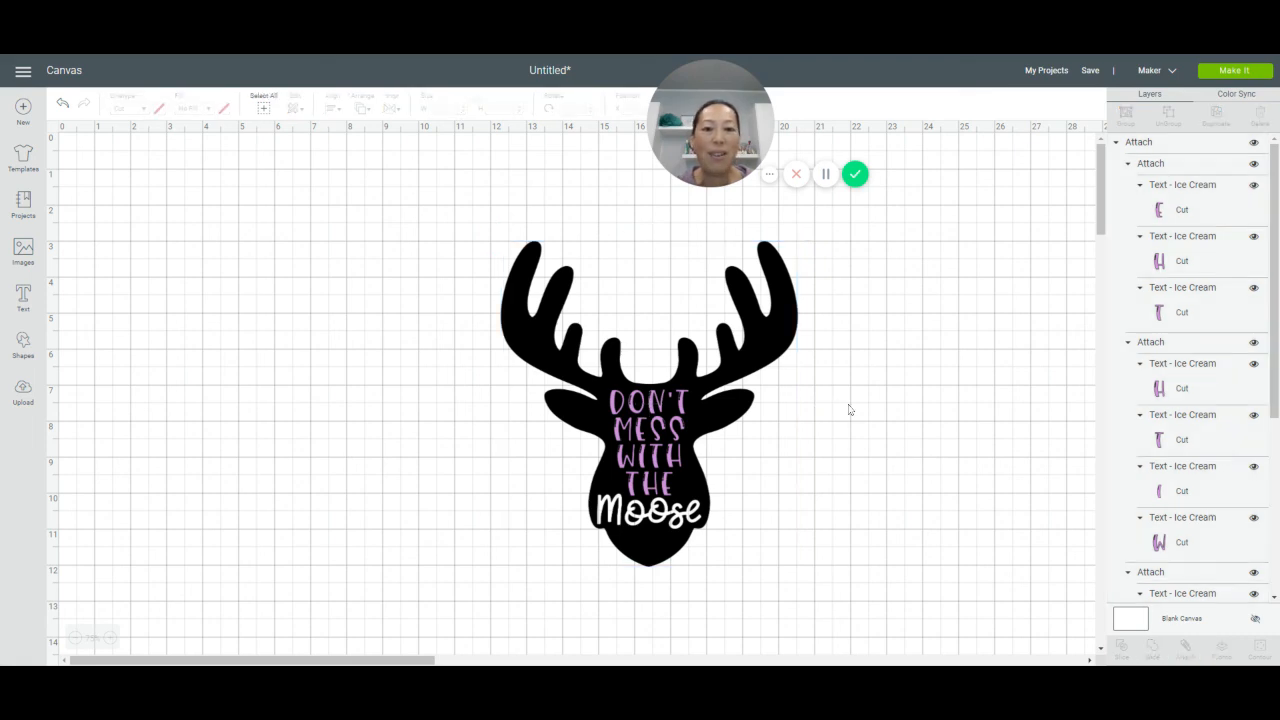
drag(847, 404, 676, 426)
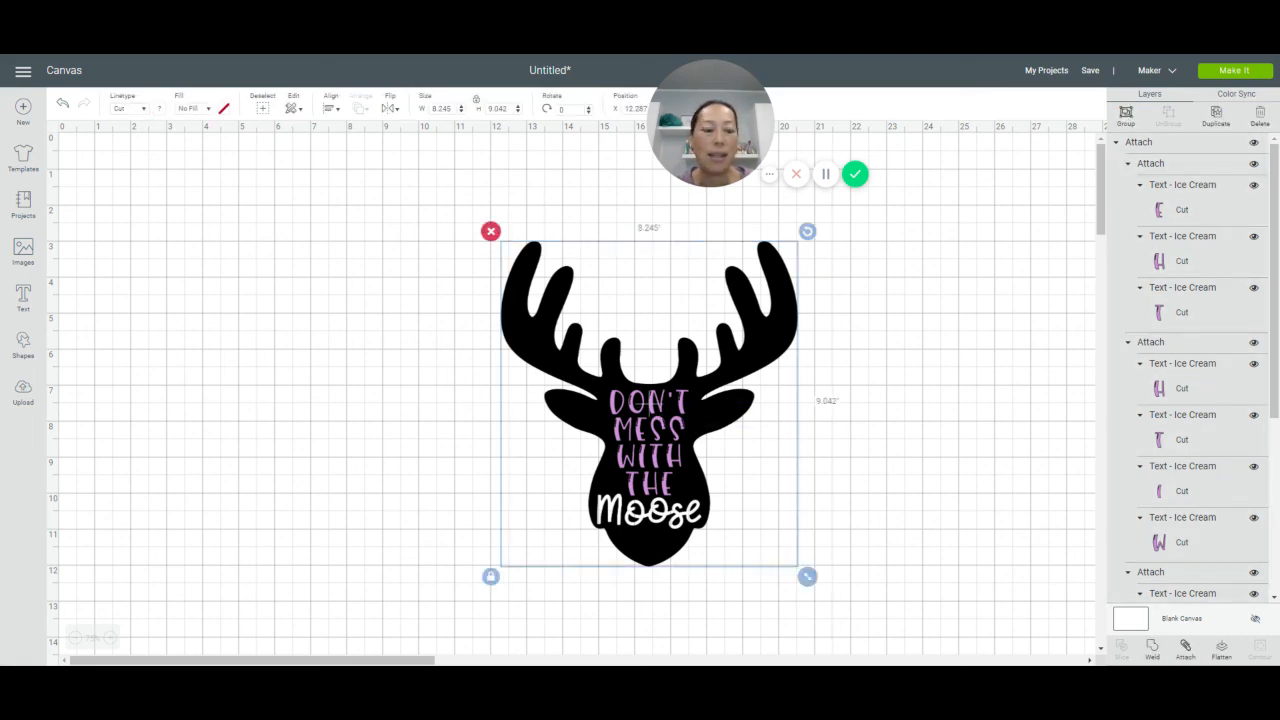
click(917, 420)
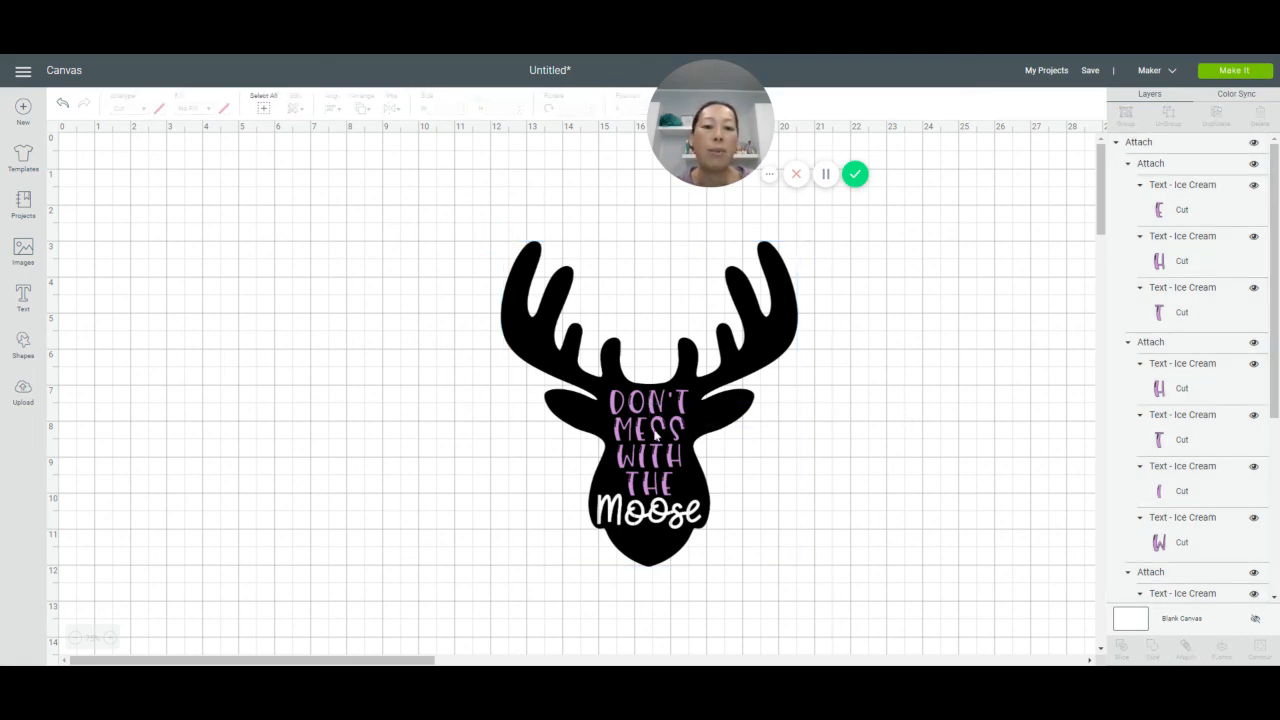
click(656, 432)
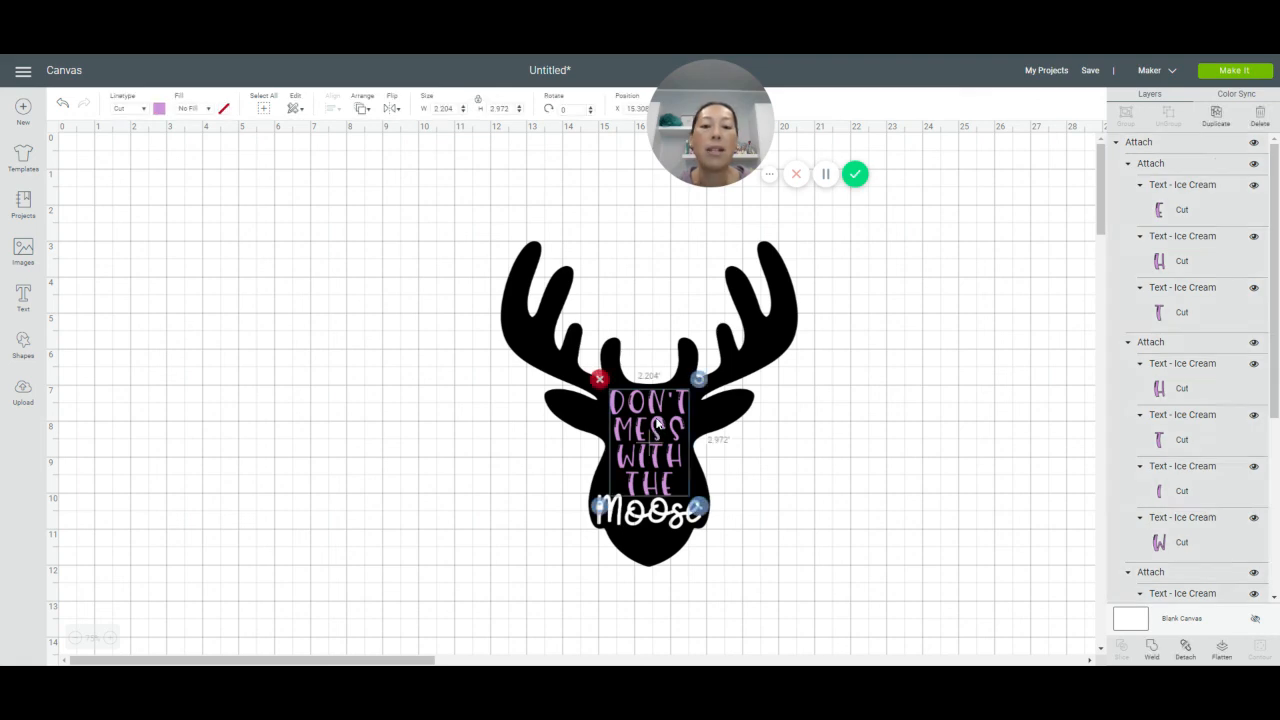
click(859, 451)
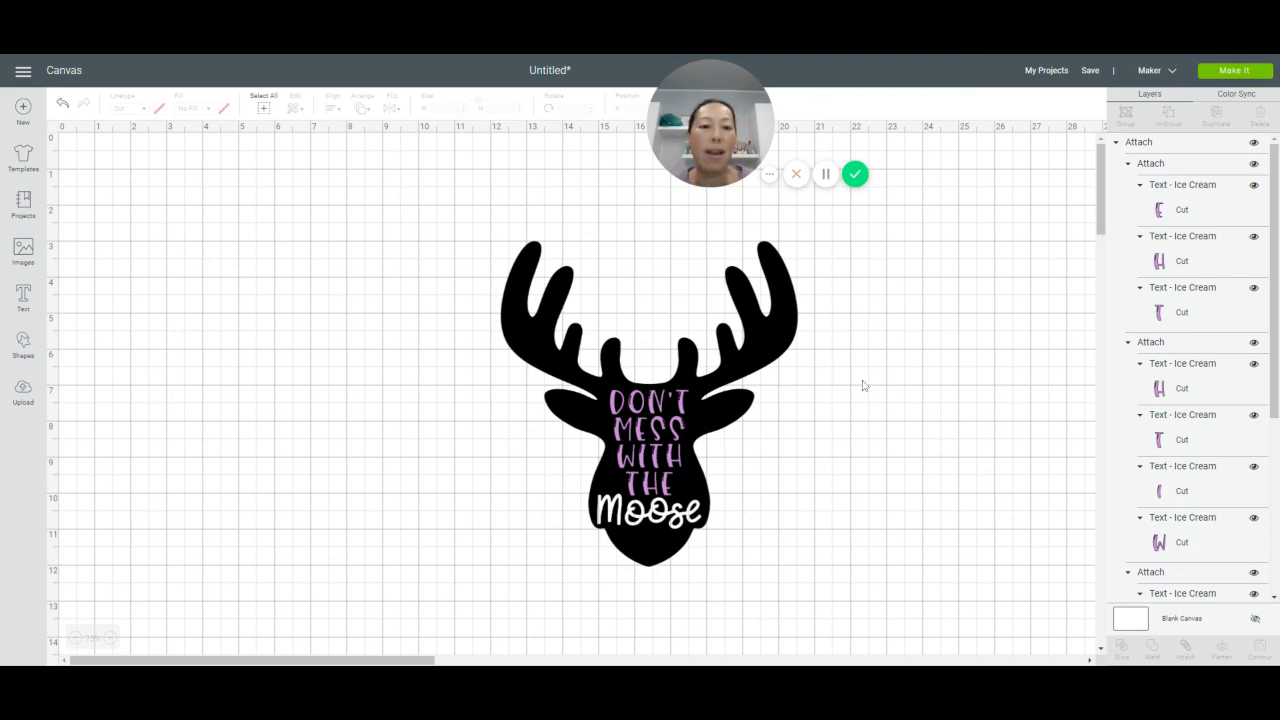
drag(896, 356, 520, 452)
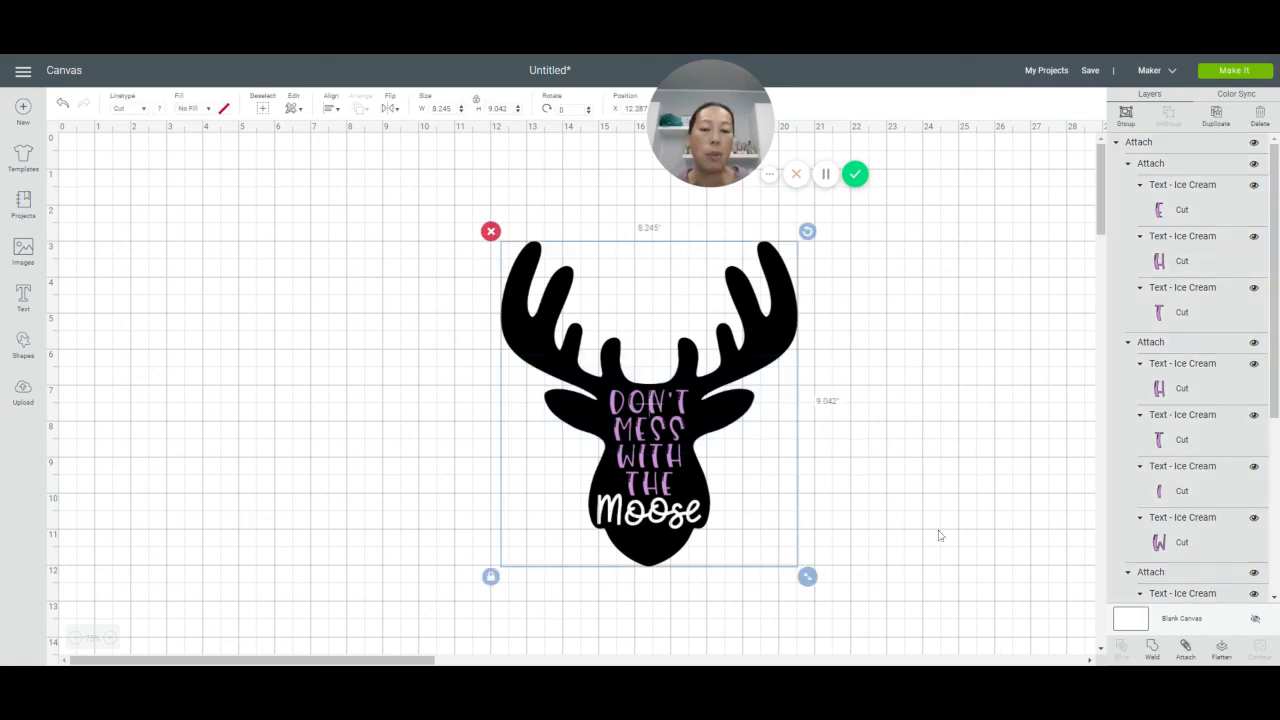
Weld the attached purple text into one shape and slice it out of the moose head
click(818, 436)
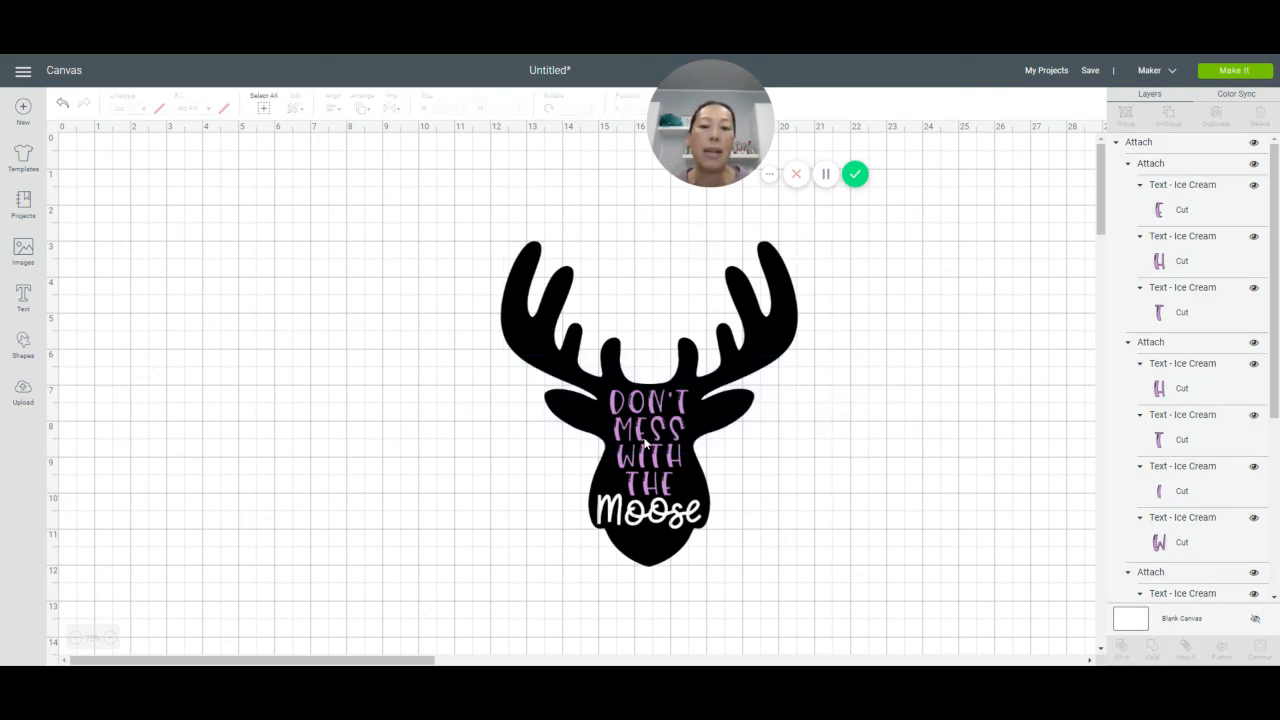
click(645, 442)
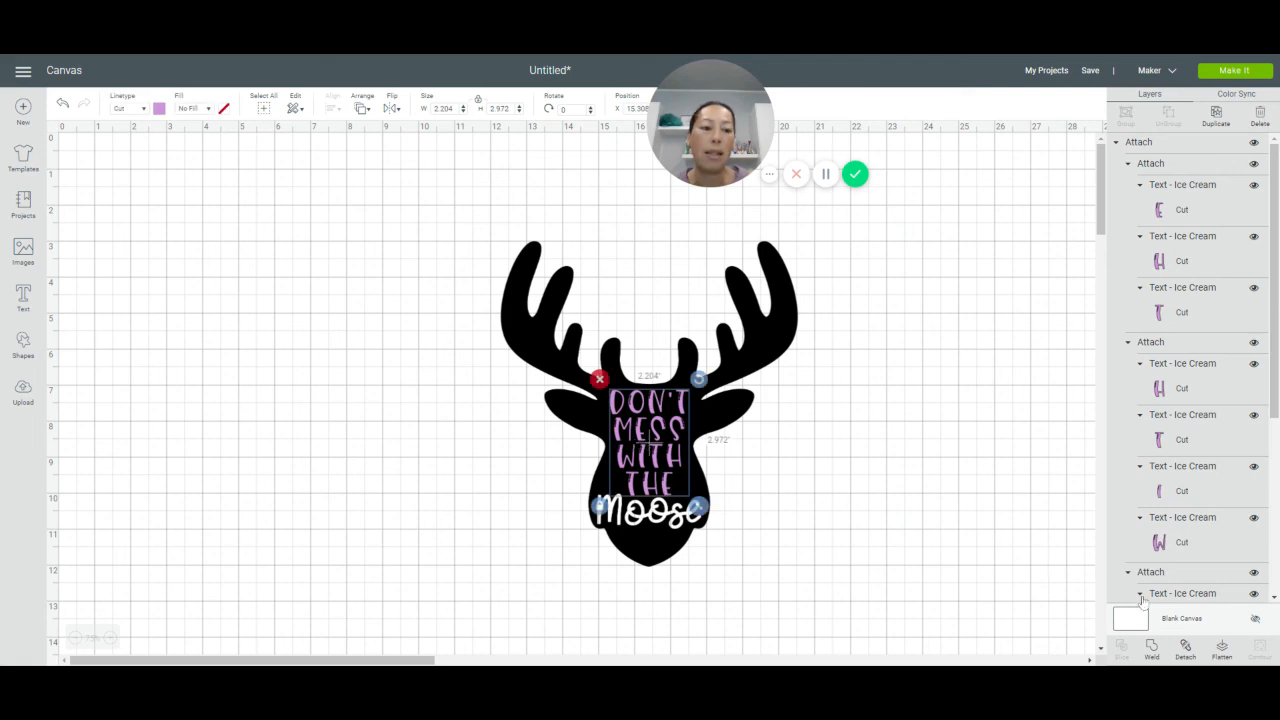
click(1152, 652)
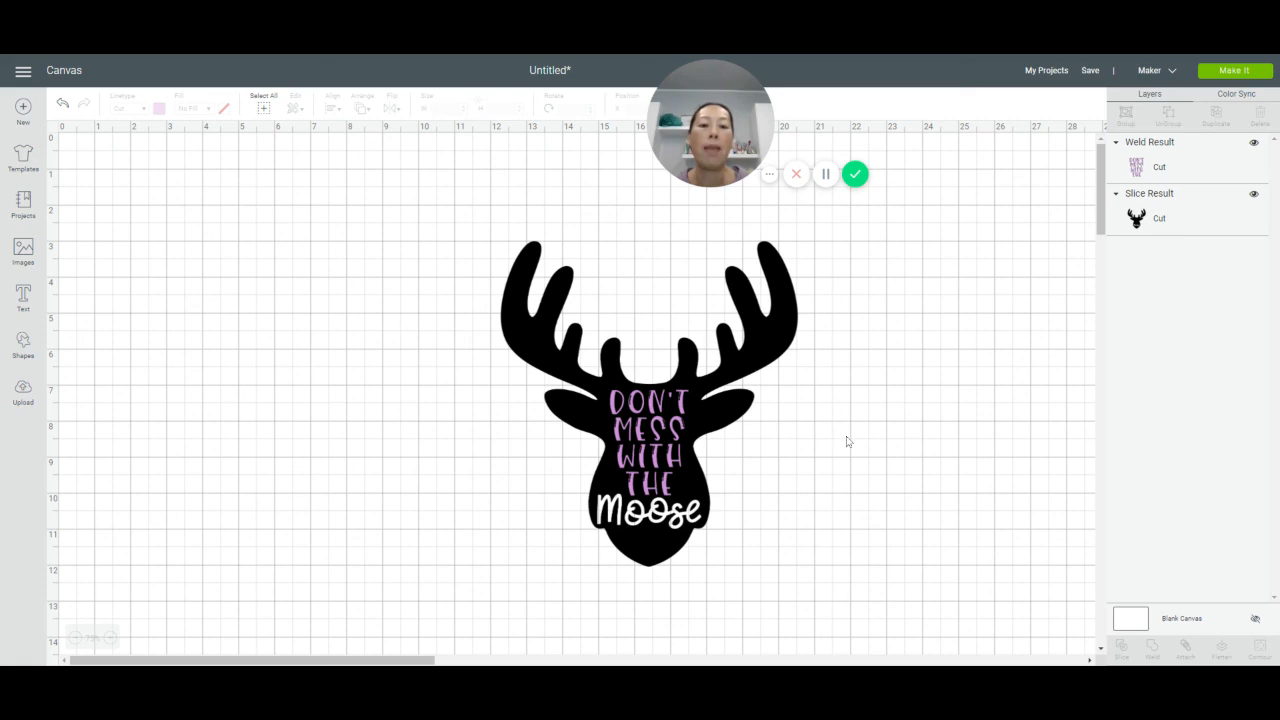
drag(846, 435, 568, 470)
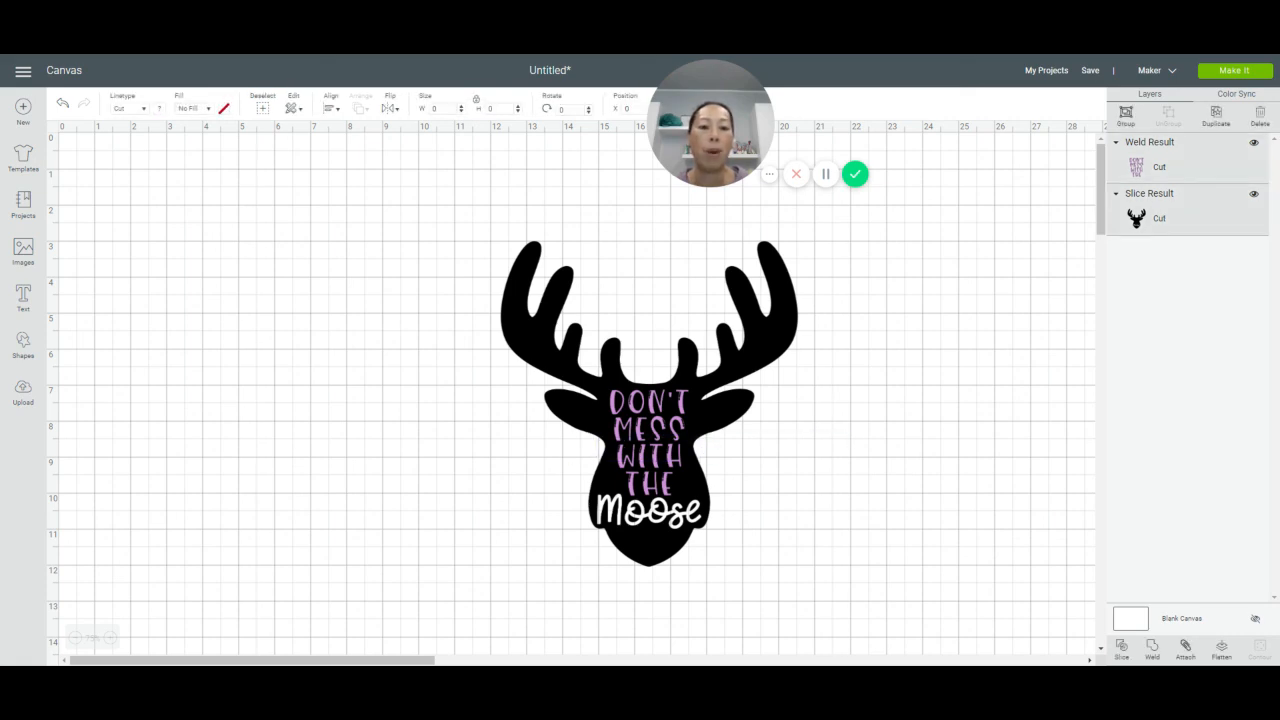
click(1124, 650)
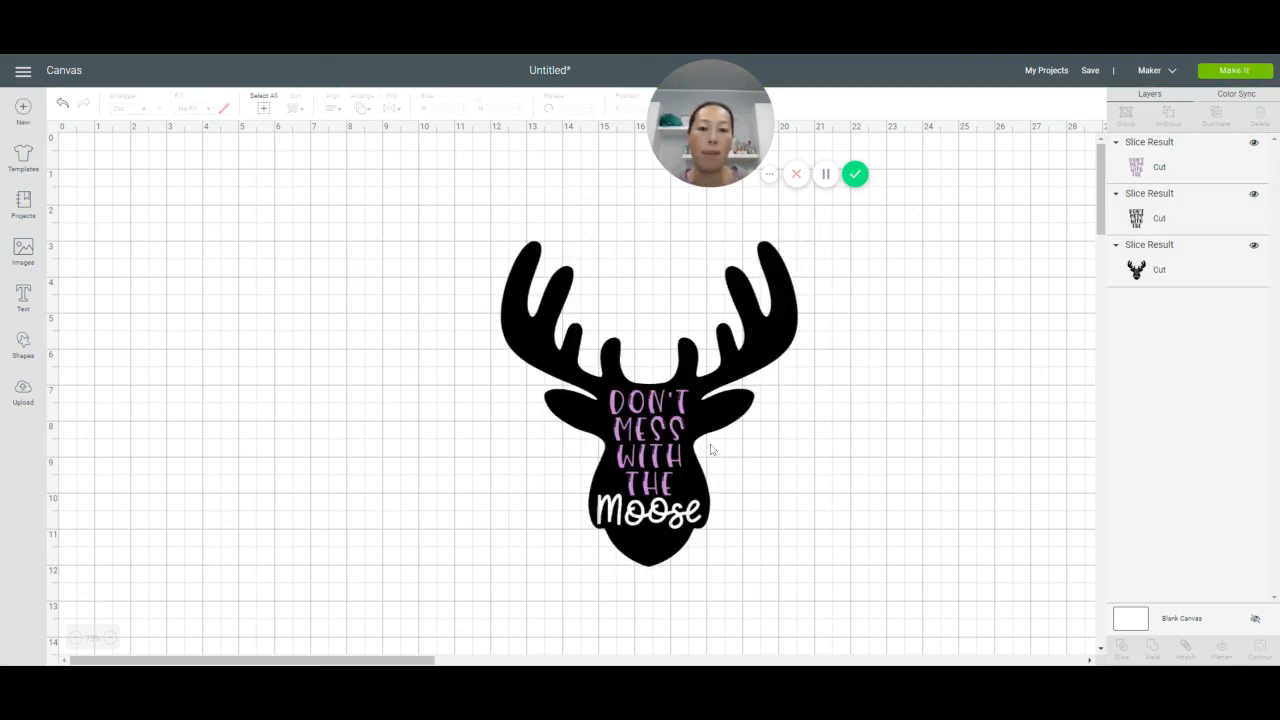
Pull the purple and black sliced text pieces off the moose head and delete both
drag(656, 432, 325, 397)
drag(662, 462, 318, 456)
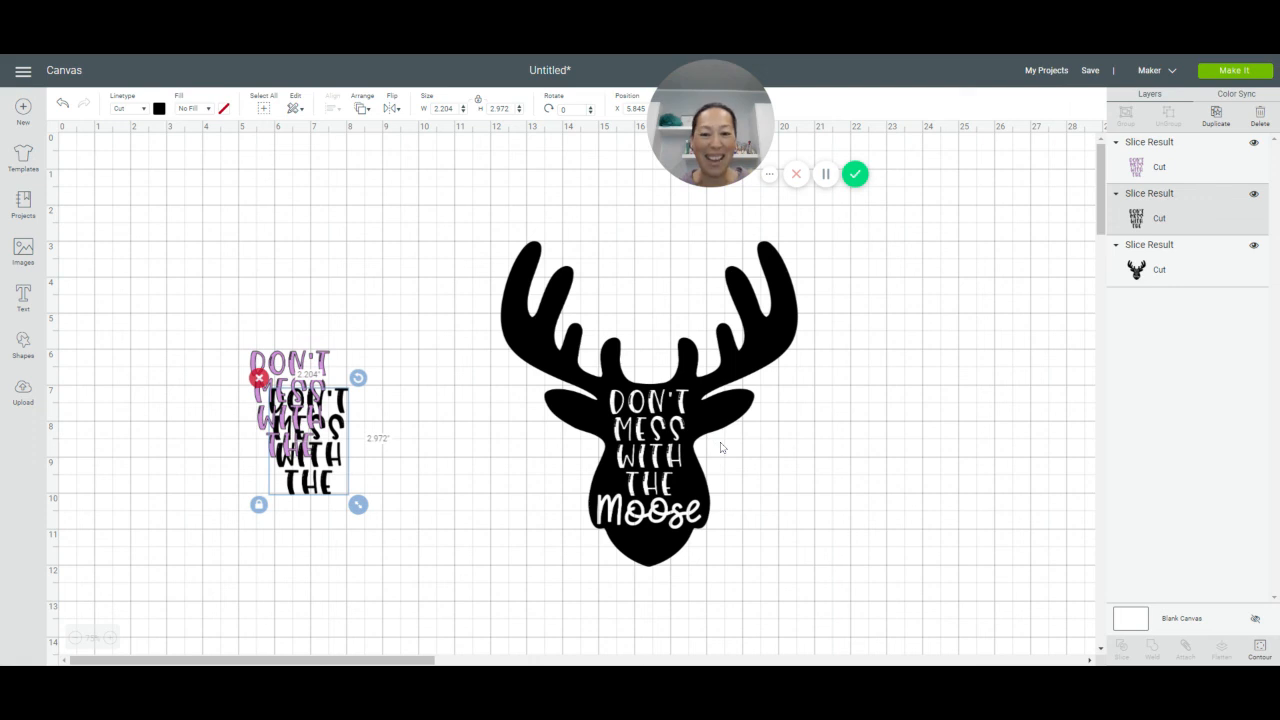
drag(220, 343, 362, 508)
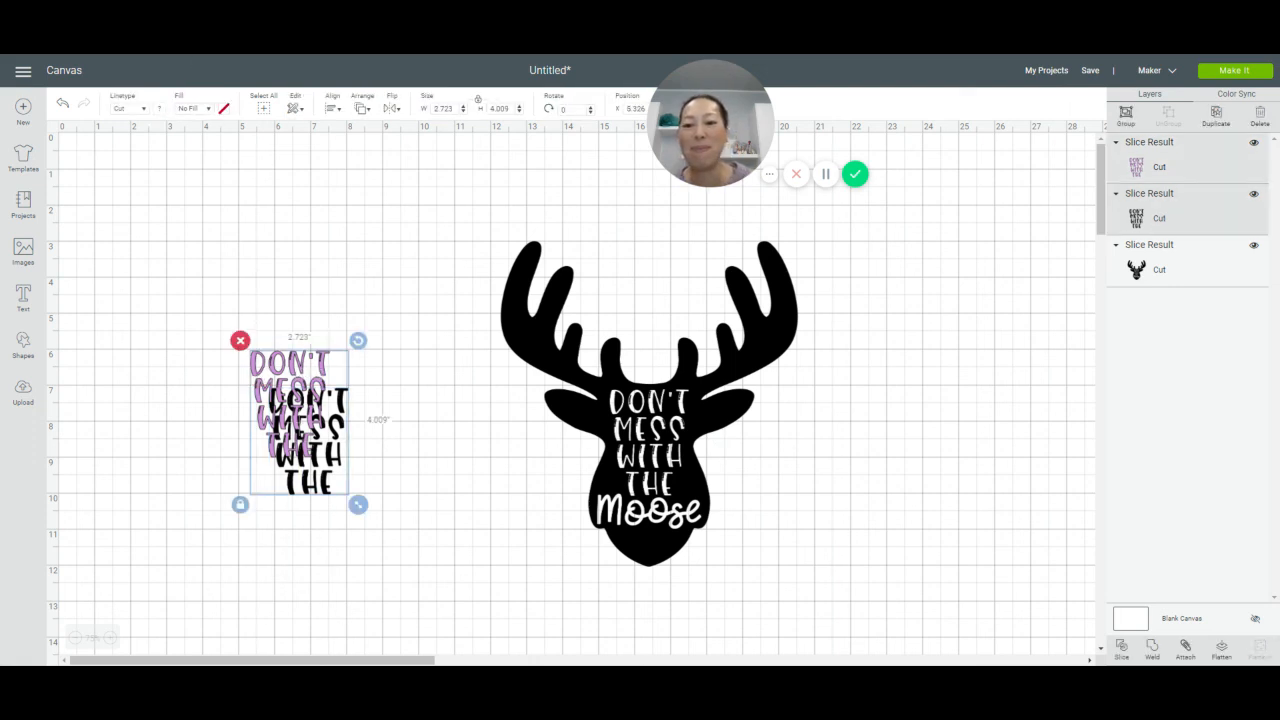
key(Delete)
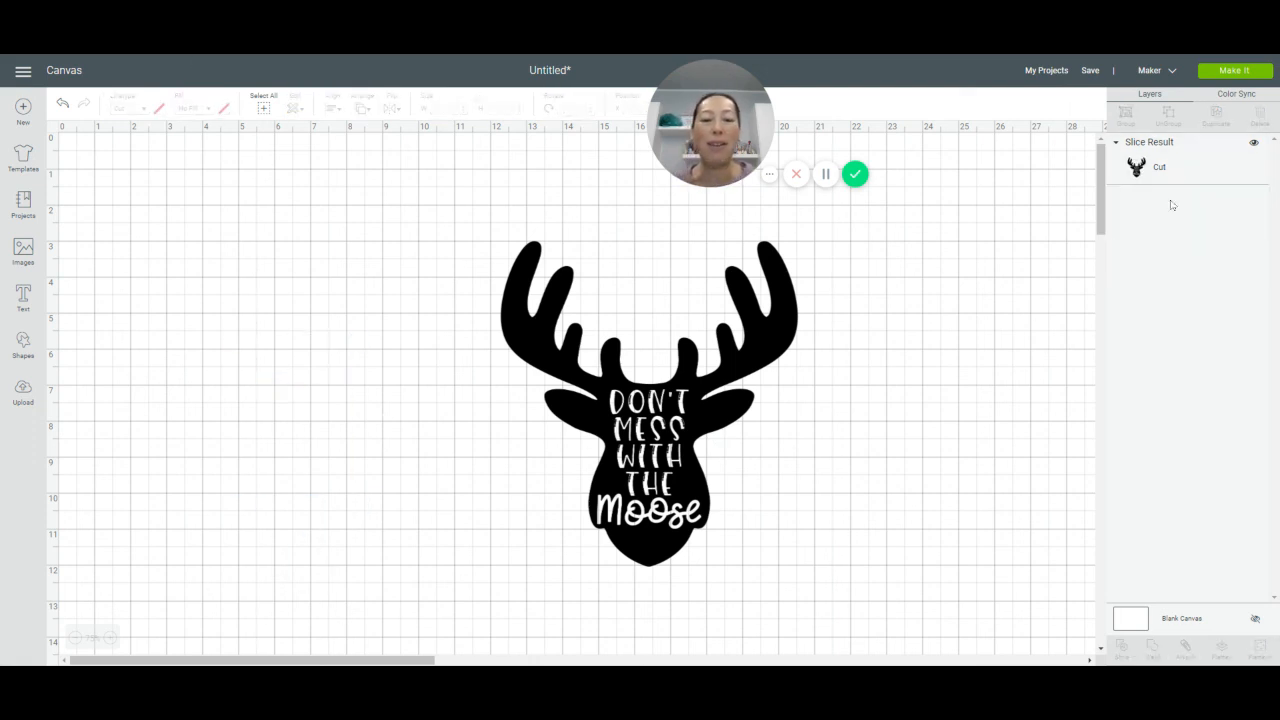
Save the project under the name "Don't Mess With The Moose", keeping it public
click(1091, 71)
text(Do)
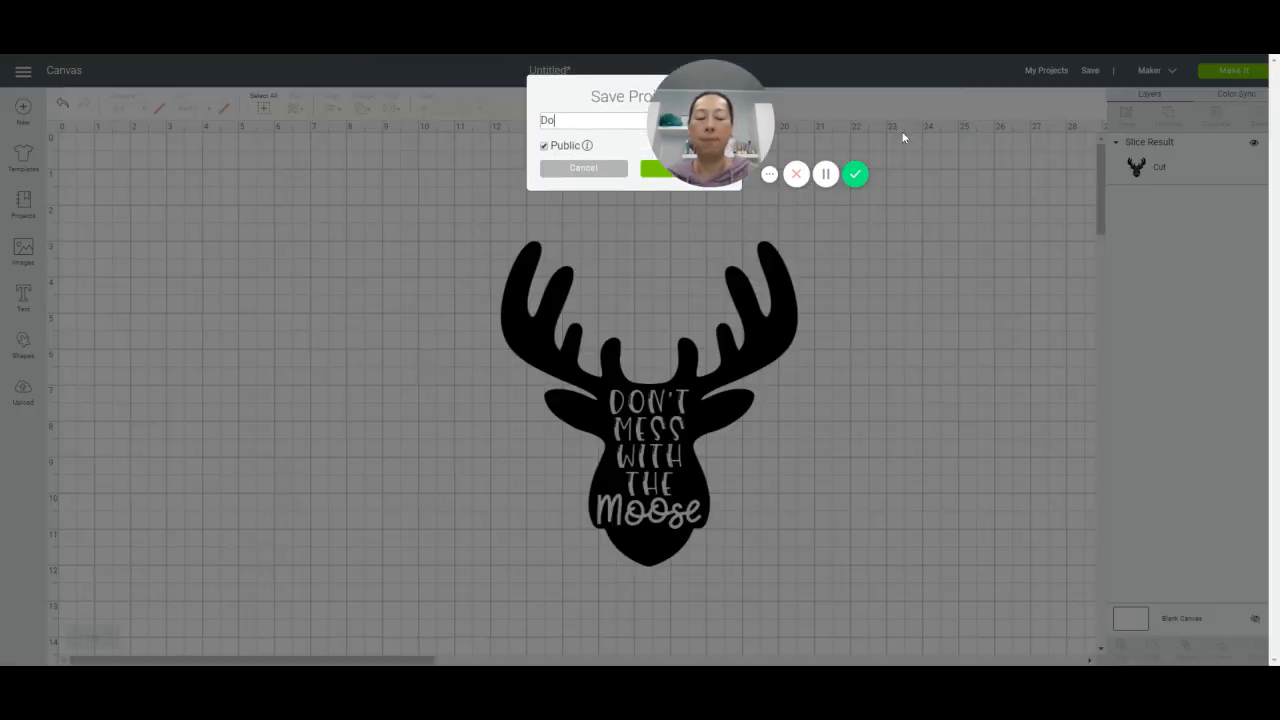
text(n't Mess With The M)
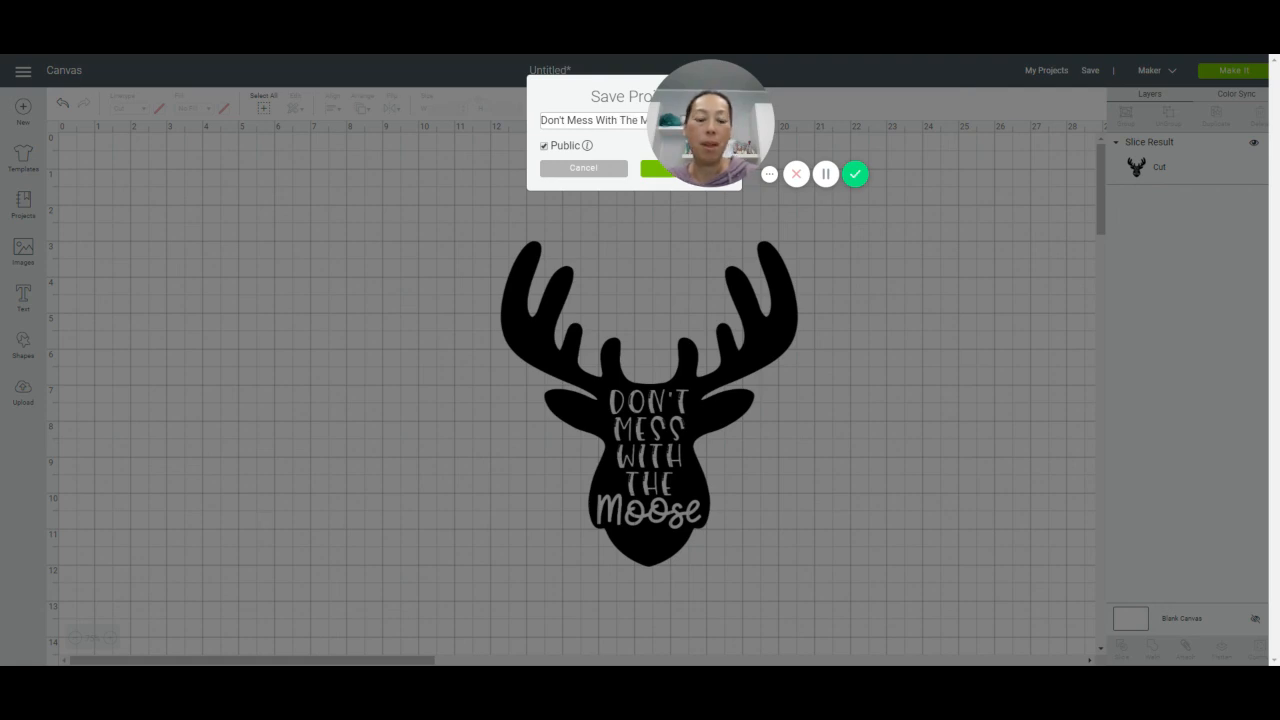
key(Return)
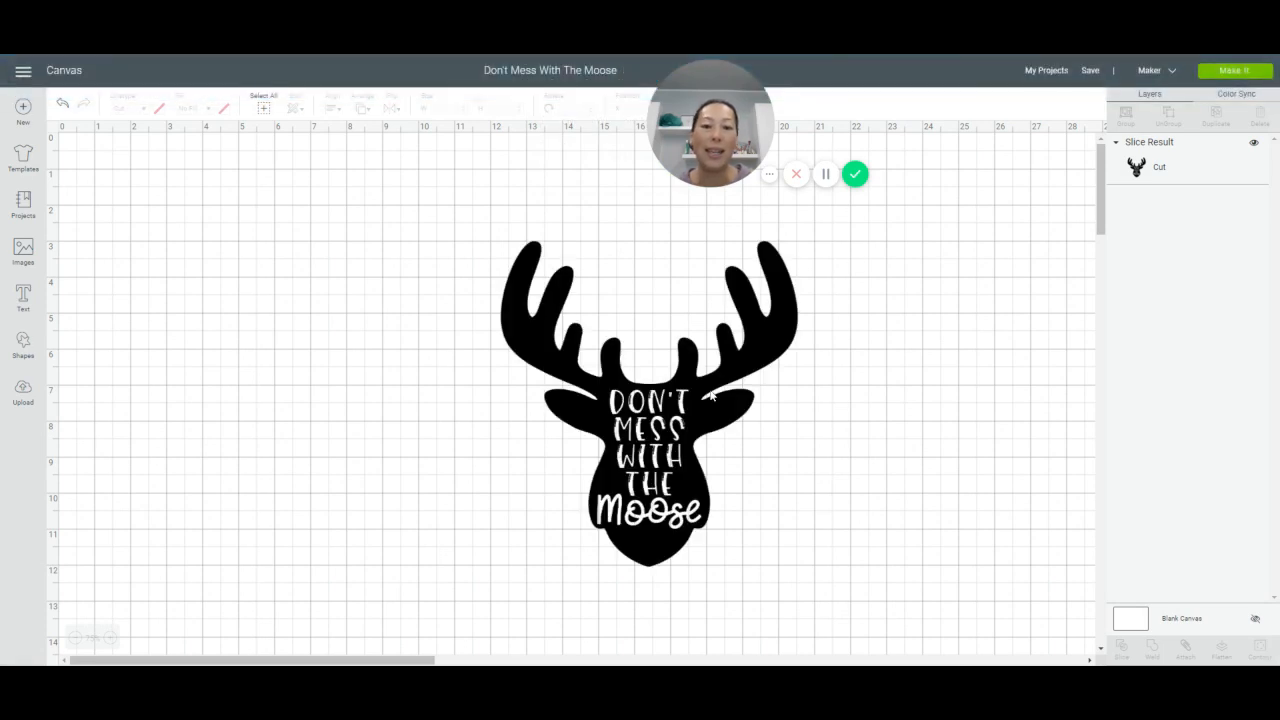
Move the finished moose head left on the canvas to an X position of about 7.6 inches
drag(712, 396, 545, 386)
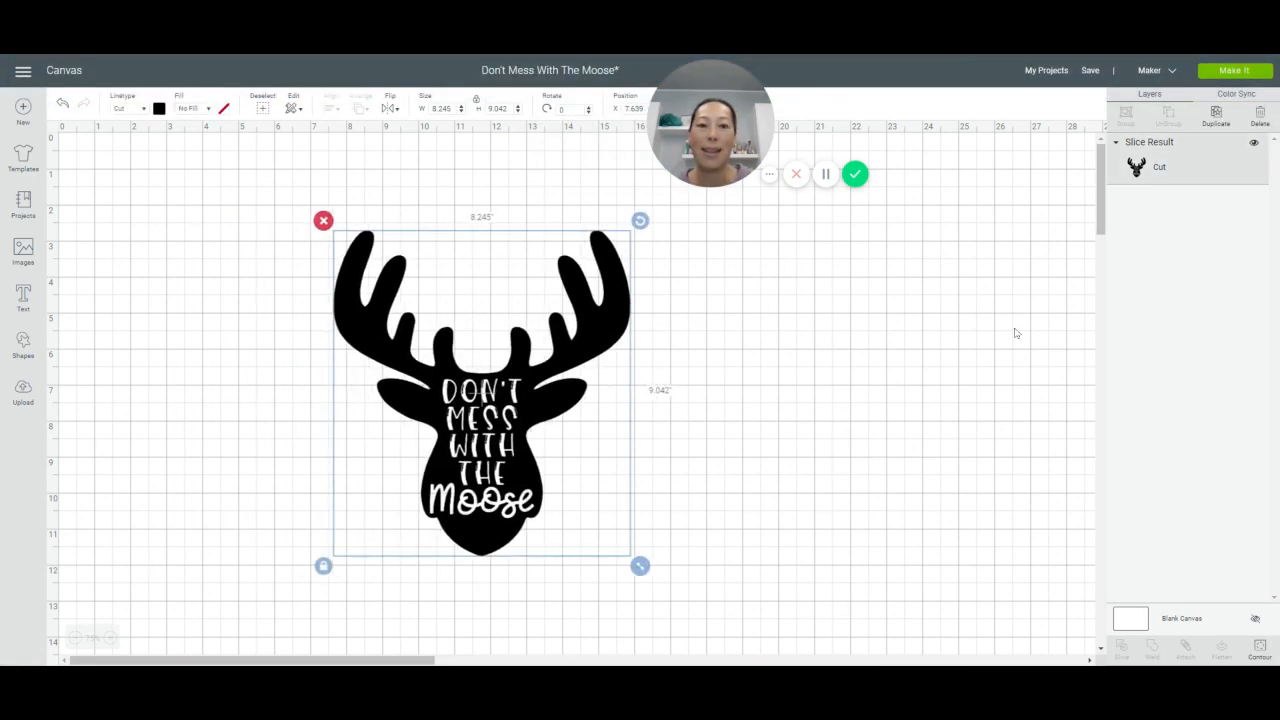